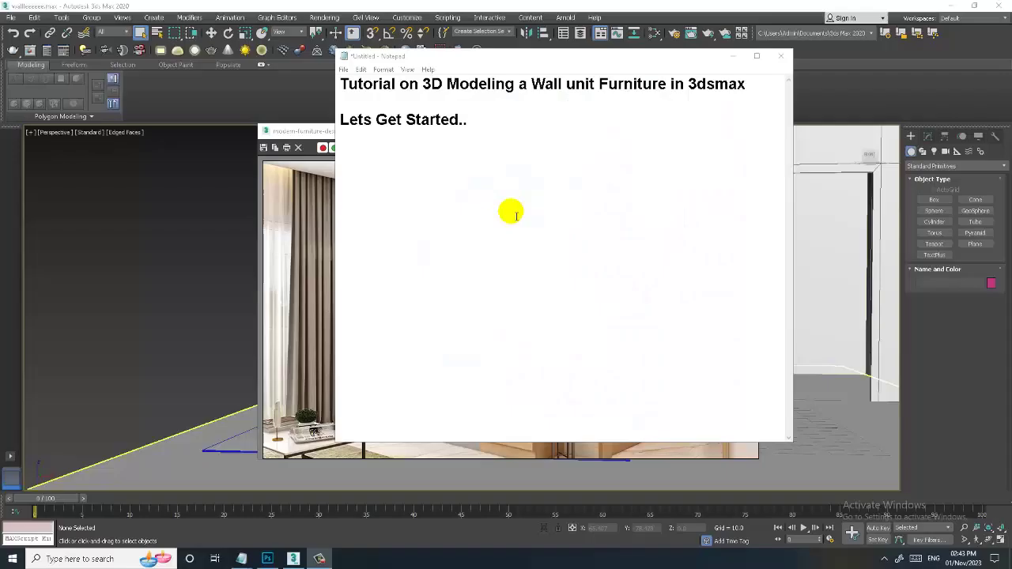
Minimize the Notepad title note to reveal the modern-furniture-designs.jpg reference image
left_click(517, 219)
key("ctrl+a")
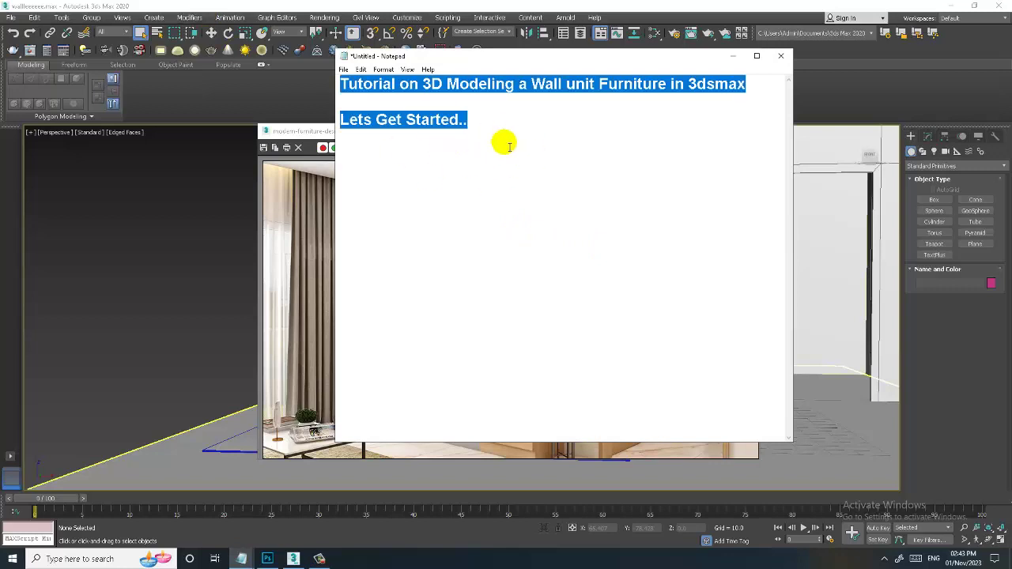
left_click(733, 56)
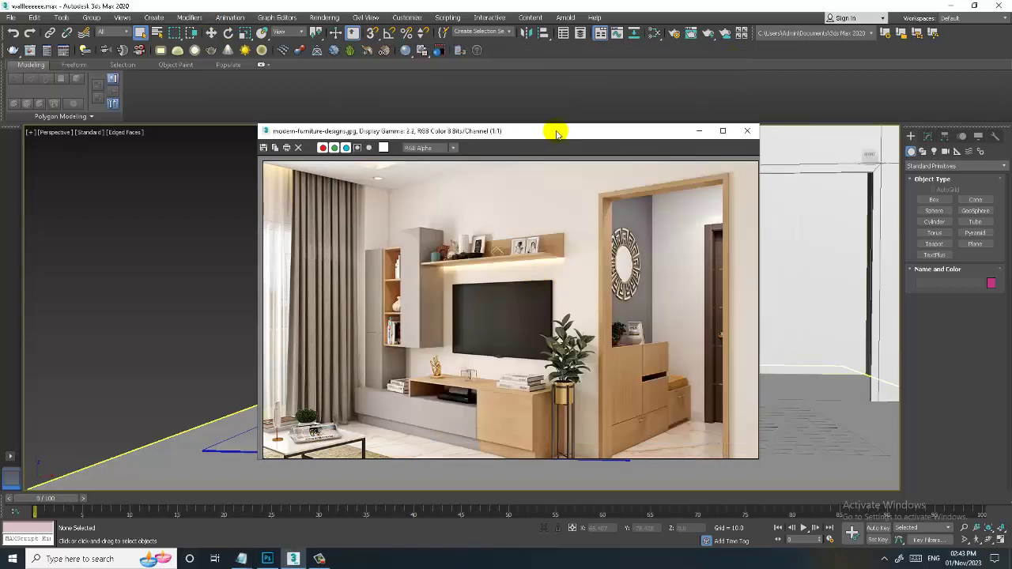
Drag the modern-furniture-designs.jpg viewer to the upper-left corner, beside the room model
mouse_move(555, 131)
left_mouse_down()
mouse_move(307, 87)
mouse_move(249, 66)
left_mouse_up()
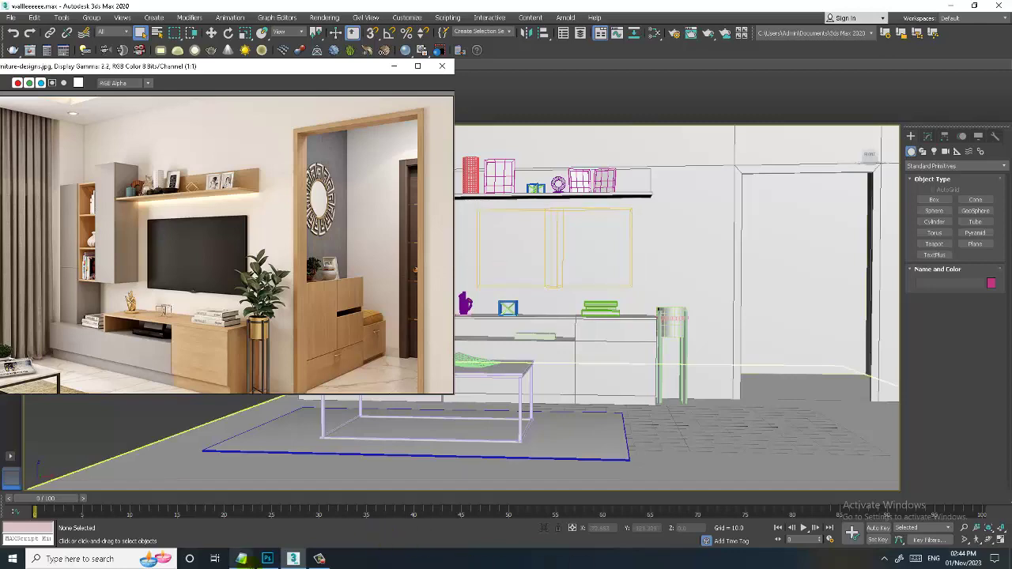
Draw a new box primitive next to the doorway wall and select it
scroll(837, 293, "up", 5)
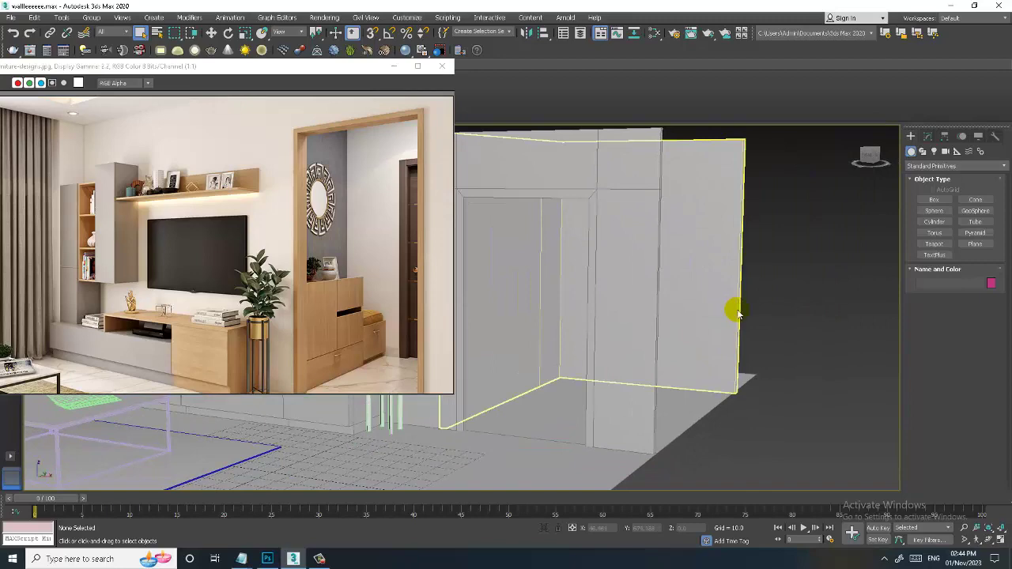
mouse_move(589, 366)
middle_mouse_down("alt")
mouse_move(581, 380)
mouse_move(643, 343)
middle_mouse_up("alt")
key("w")
left_click(939, 202)
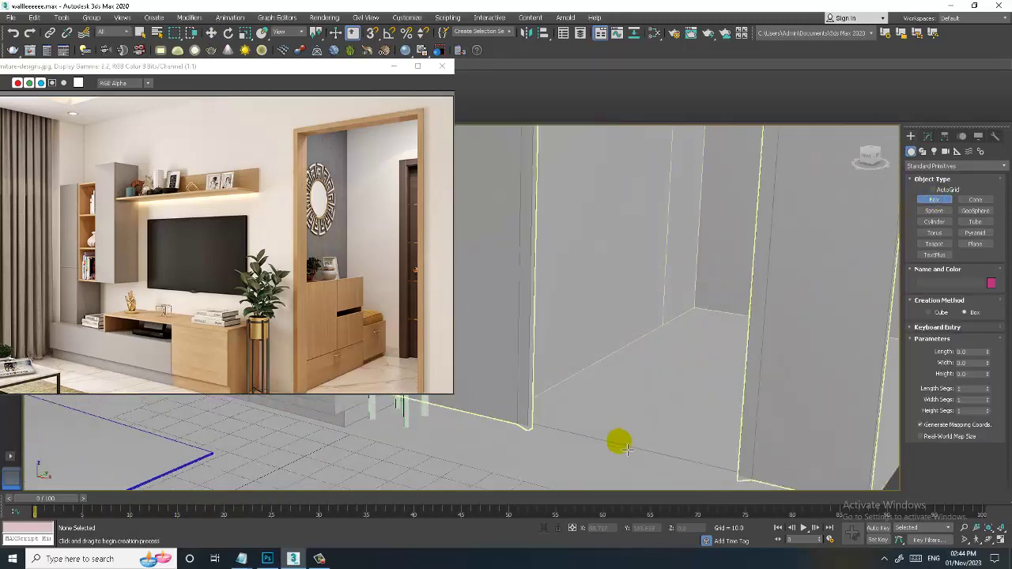
mouse_move(647, 342)
middle_mouse_down("alt")
mouse_move(609, 355)
mouse_move(626, 384)
mouse_move(612, 305)
mouse_move(633, 240)
middle_mouse_up("alt")
right_click(633, 240)
left_click(633, 240)
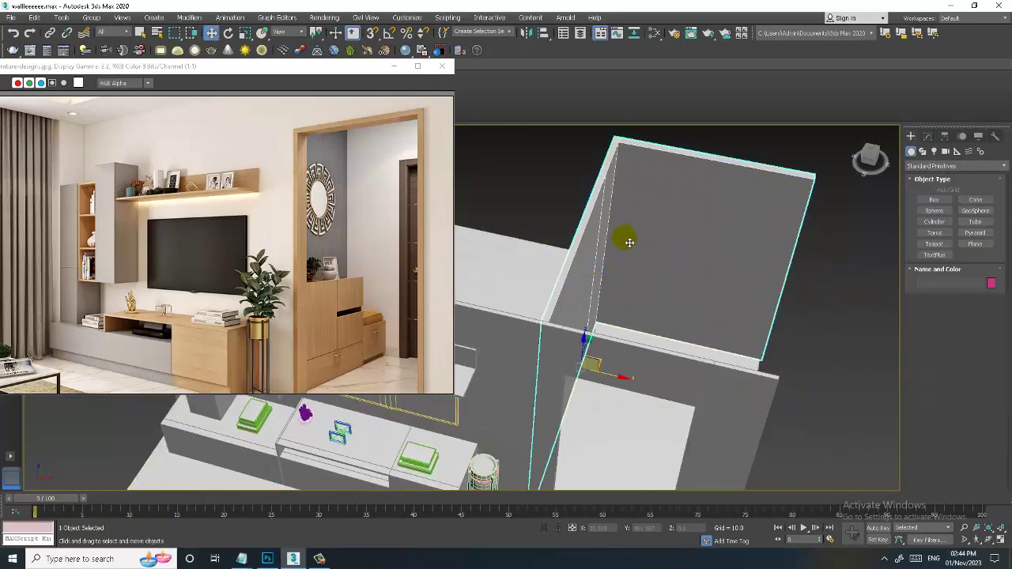
In the maximized Left view, shift Box039's edge vertices slightly left against the doorway wall
key("alt+w")
left_click_drag(293, 65, 214, 59)
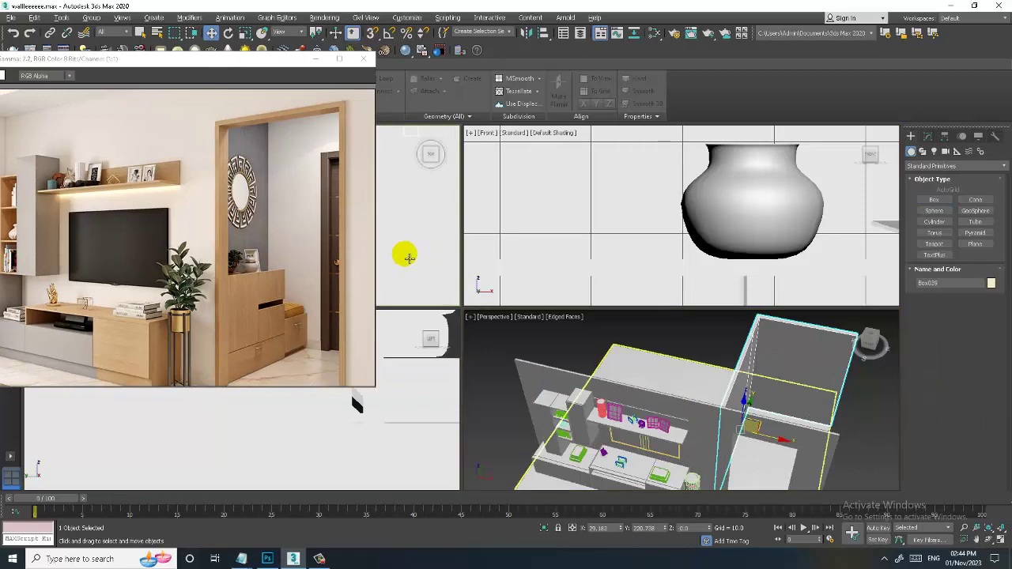
key("alt+w")
middle_click_drag(463, 244, 509, 255)
scroll(482, 269, "up", 3)
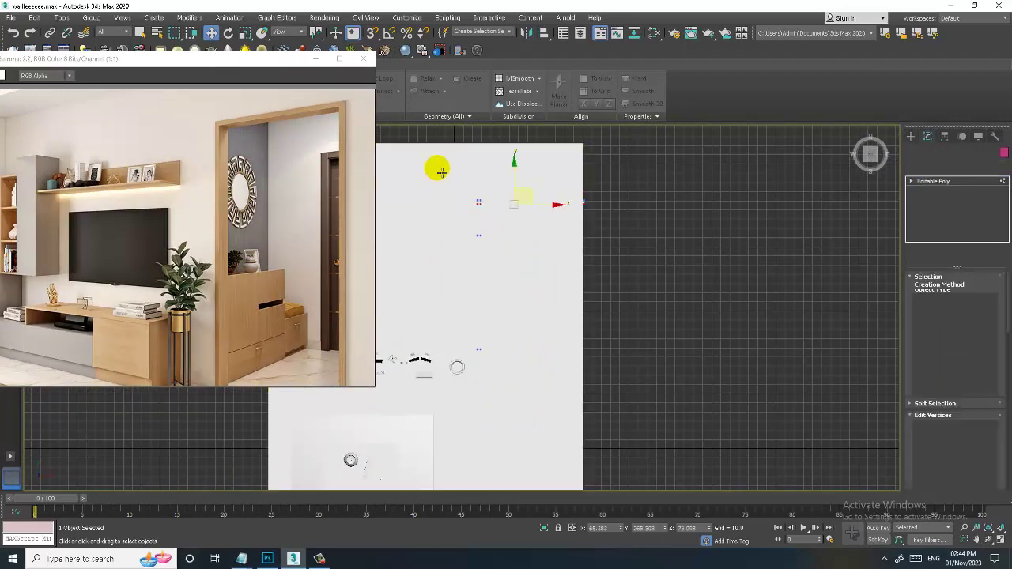
key("1")
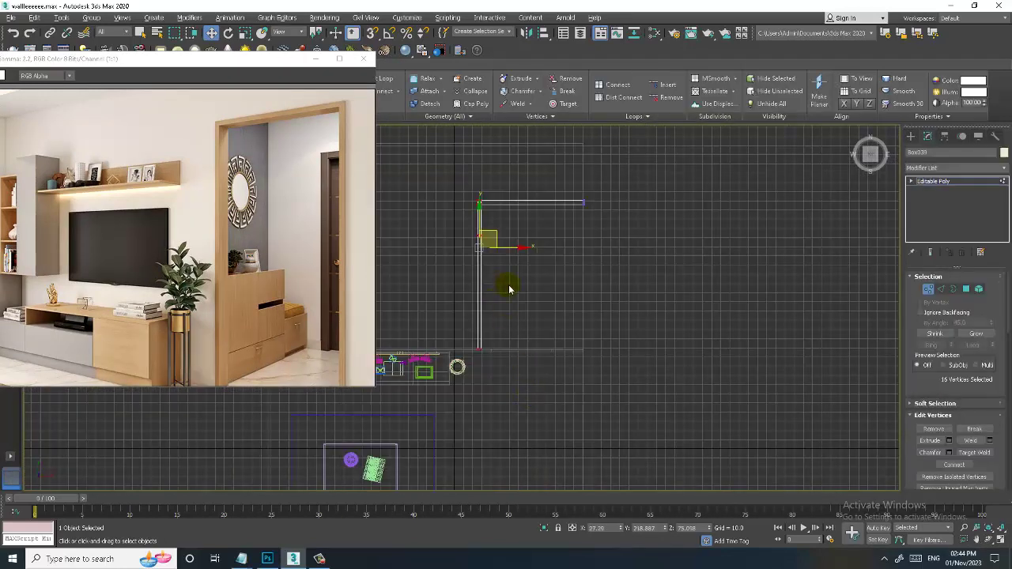
left_click_drag(517, 253, 497, 253)
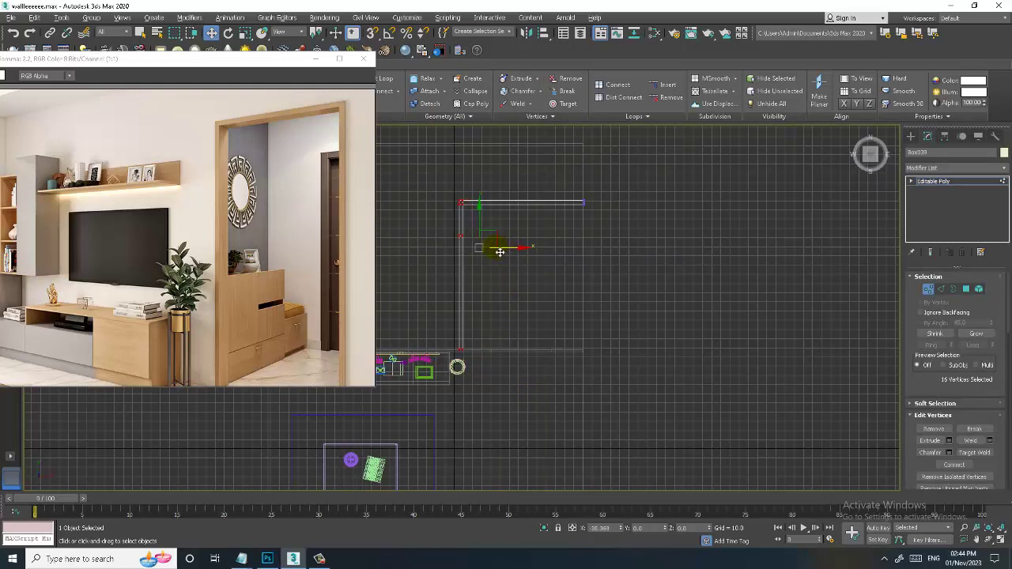
left_click(955, 181)
key("alt+w")
key("alt+w")
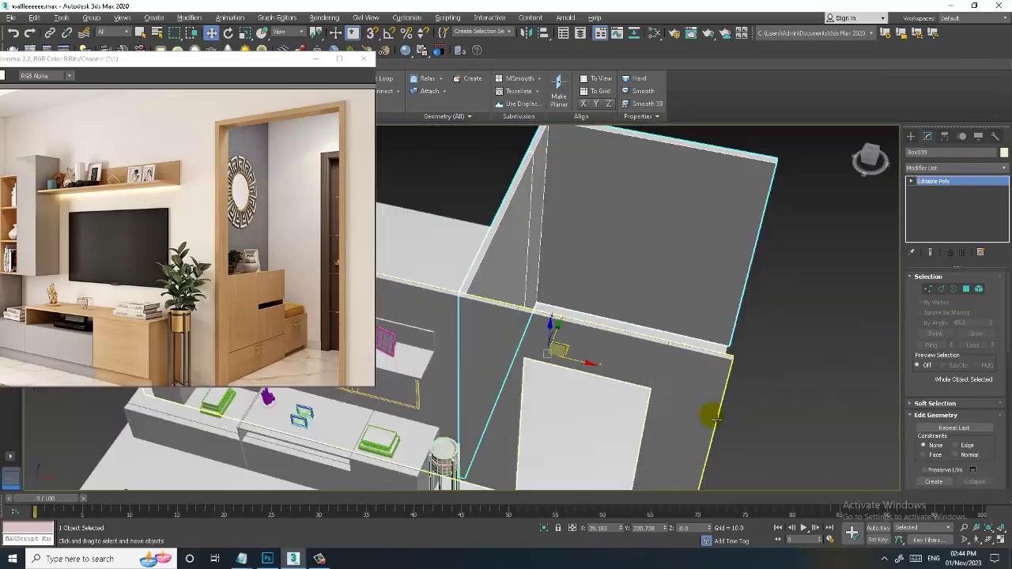
With AutoGrid on, draw Box040 on the floor against the wall corner
middle_click_drag(706, 413, 643, 403, "alt")
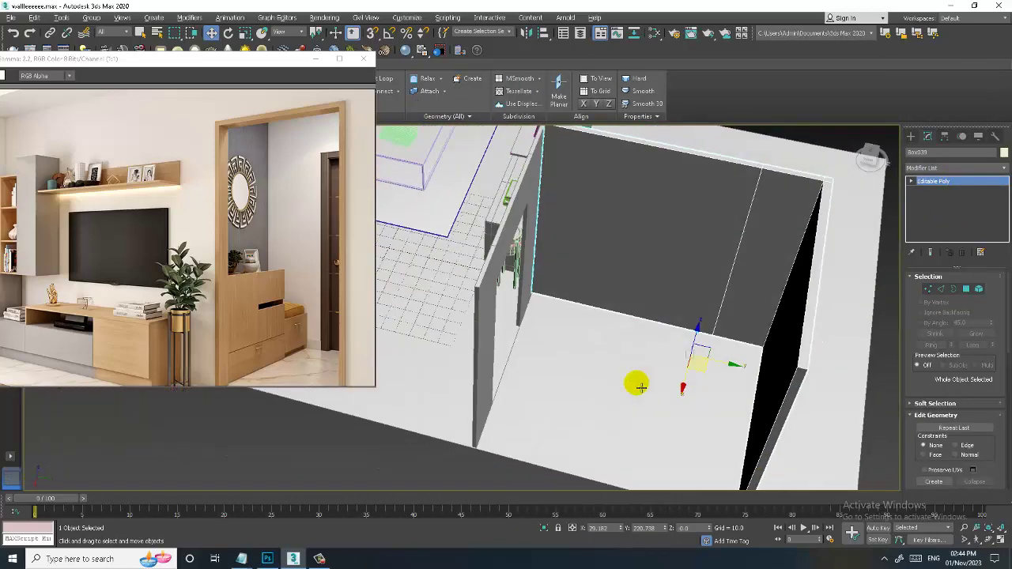
left_click(910, 136)
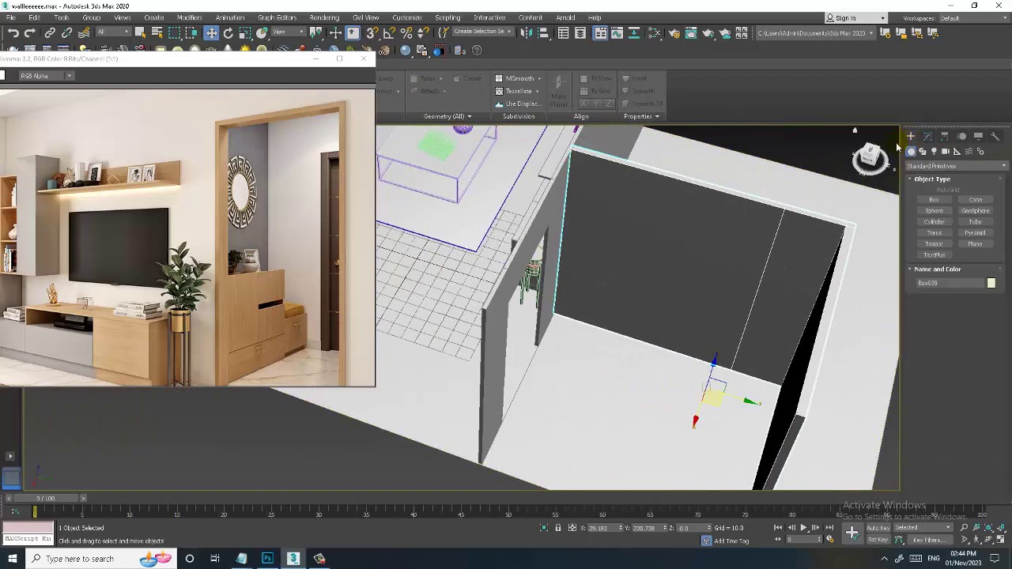
left_click(926, 200)
middle_click_drag(640, 339, 610, 345, "alt")
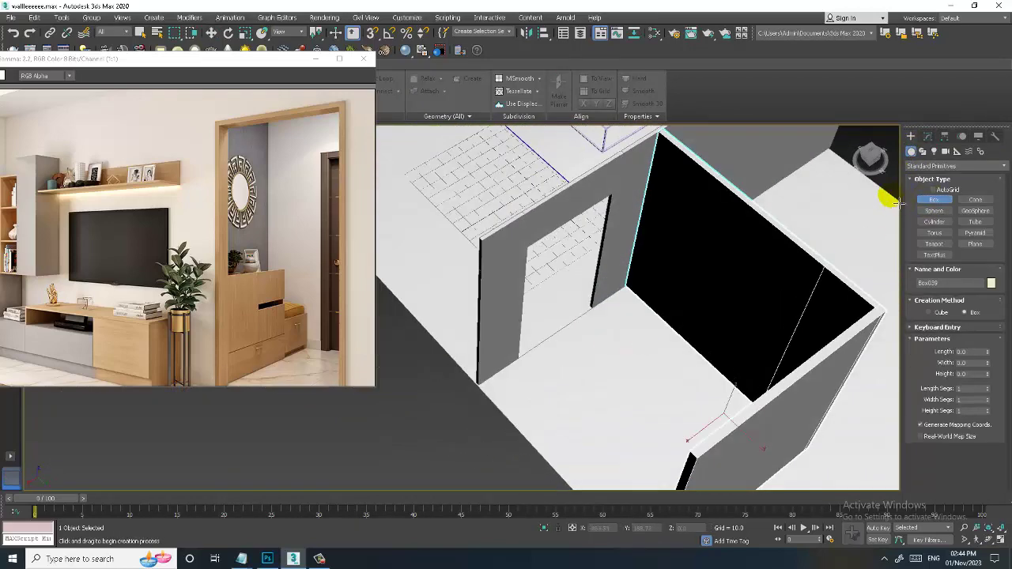
left_click(935, 191)
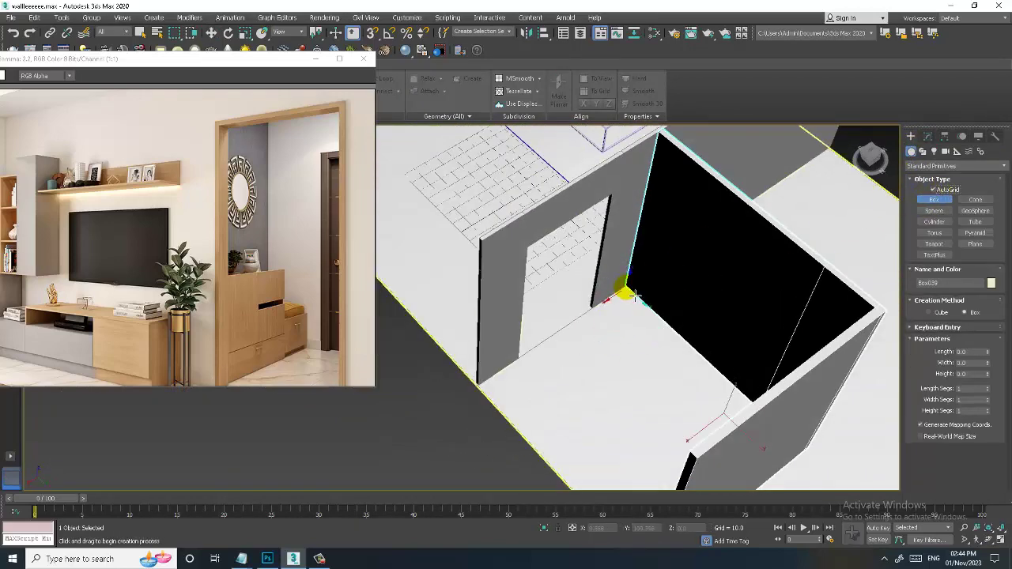
left_click_drag(616, 292, 692, 404)
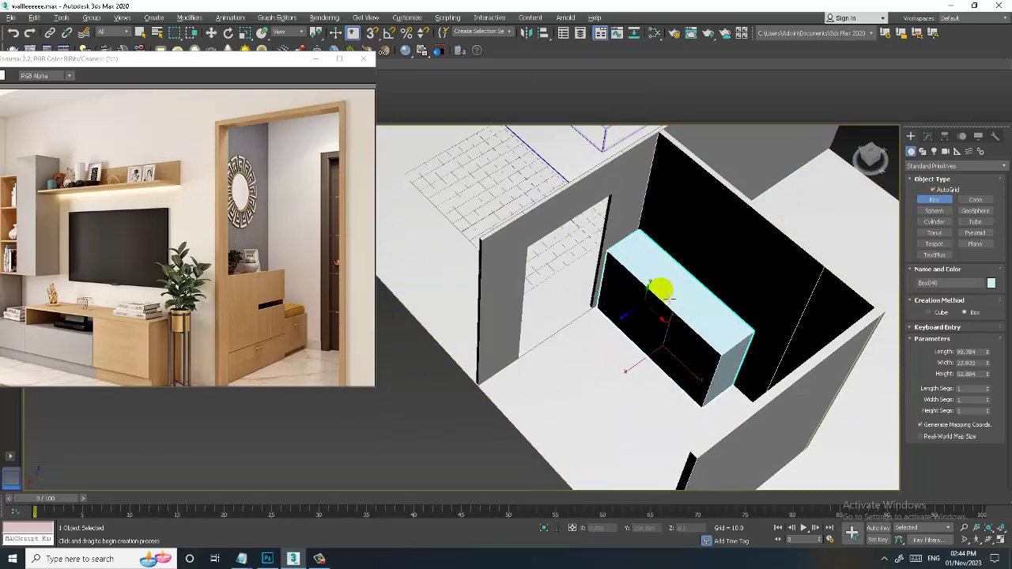
middle_click_drag(662, 290, 751, 244, "alt")
right_click(704, 287)
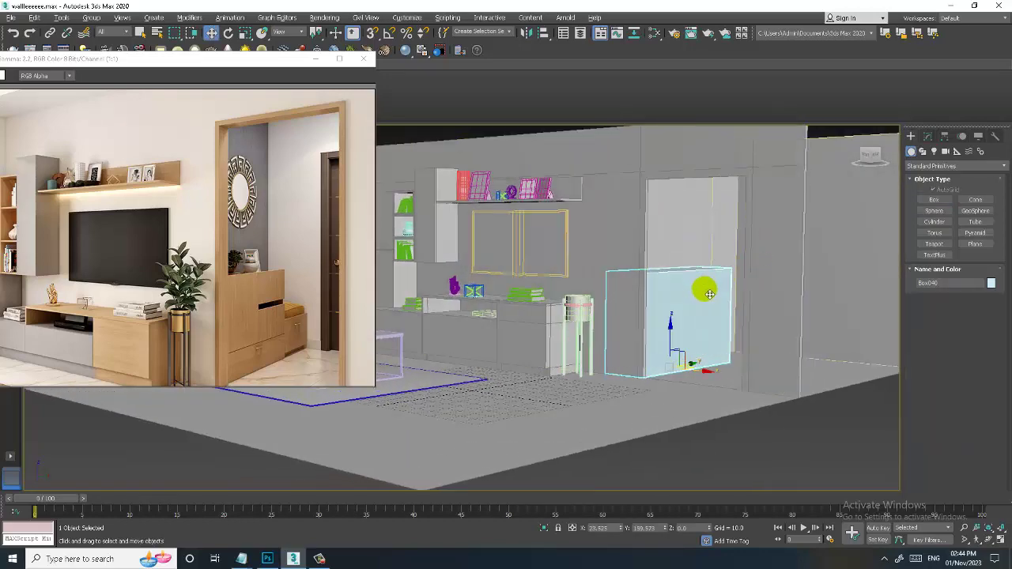
middle_click_drag(704, 287, 711, 278, "alt")
Convert Box040 to an Editable Poly
scroll(711, 279, "up", 3)
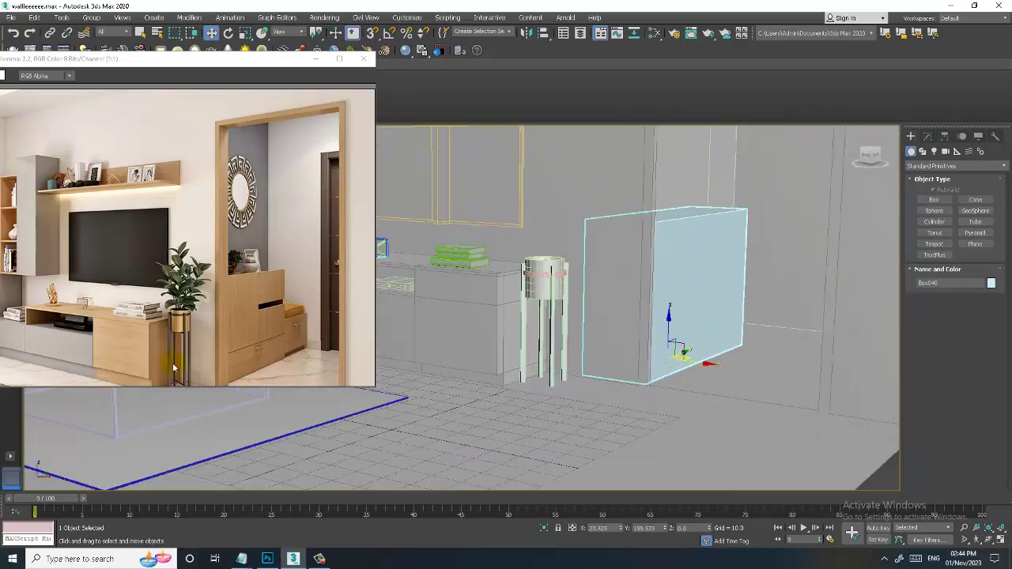
middle_click_drag(621, 357, 675, 298, "alt")
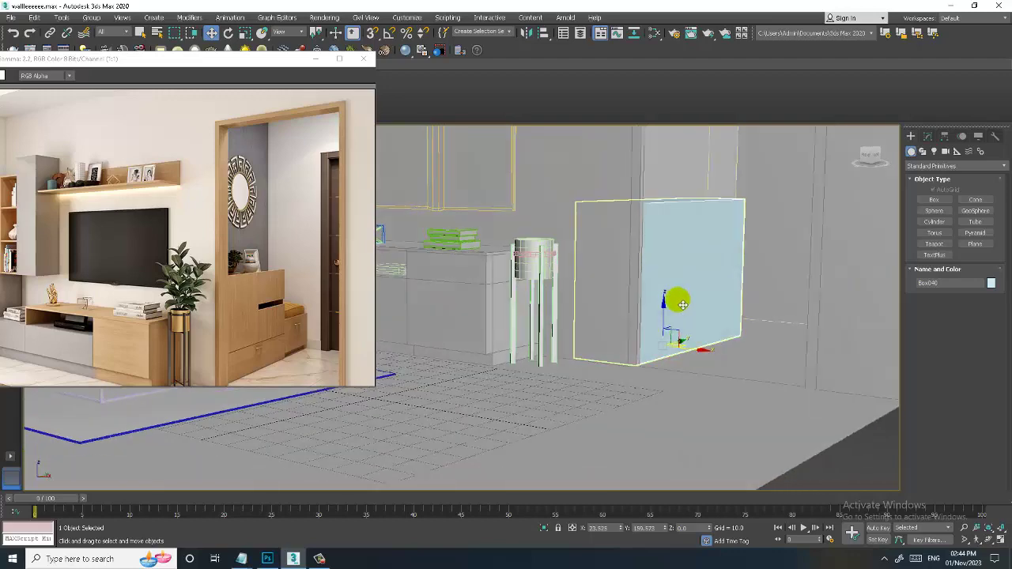
right_click(674, 242)
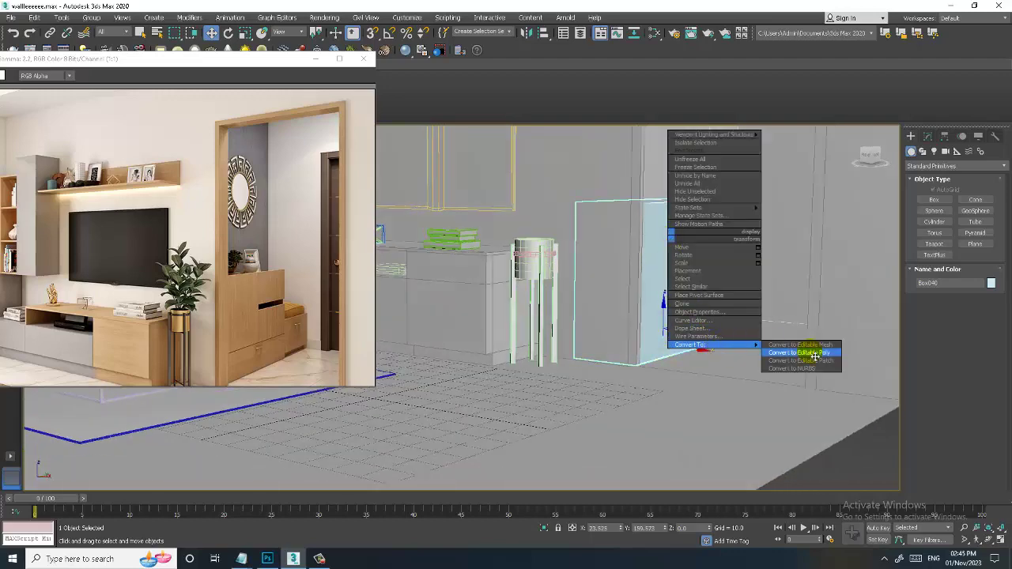
left_click(806, 350)
scroll(752, 290, "up", 3)
left_click(386, 78)
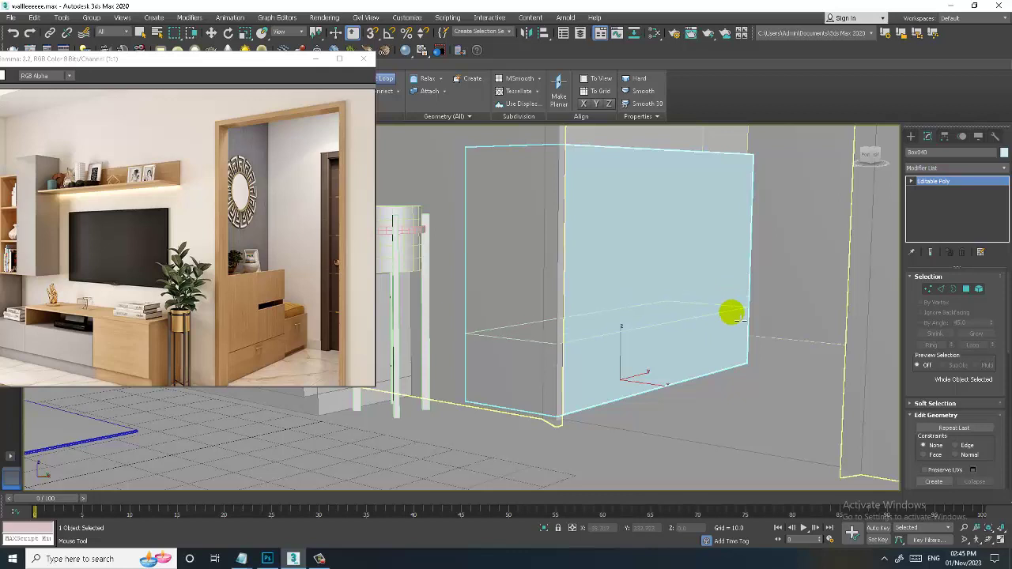
scroll(736, 319, "up", 2)
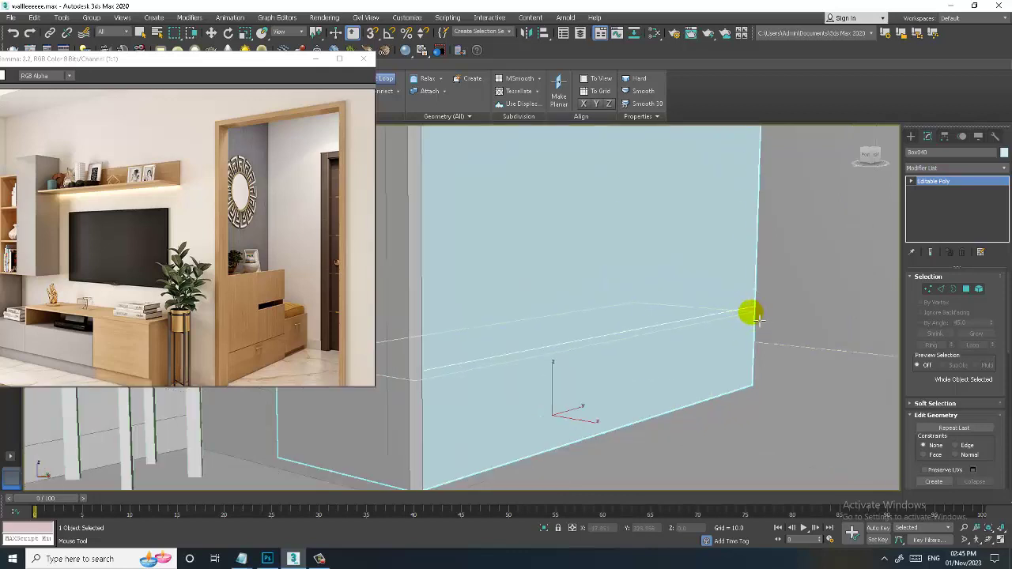
scroll(757, 318, "up", 2)
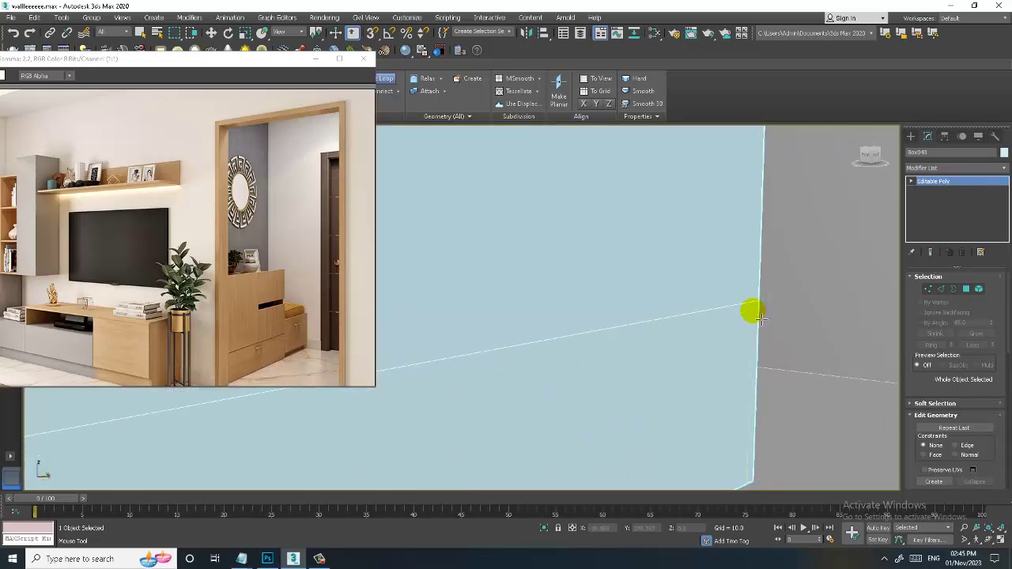
scroll(759, 309, "up", 2)
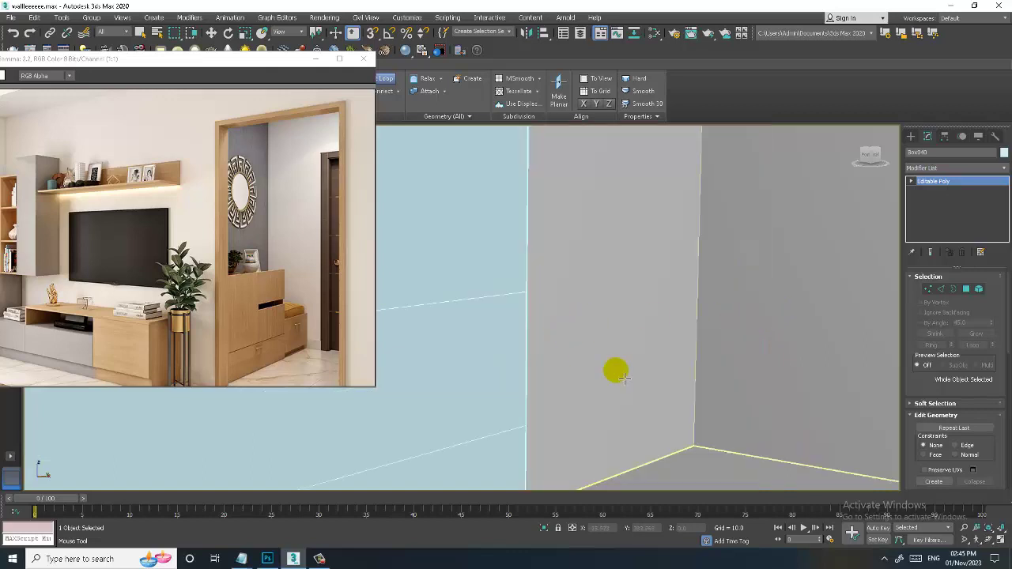
scroll(624, 340, "down", 2)
scroll(578, 323, "down", 1)
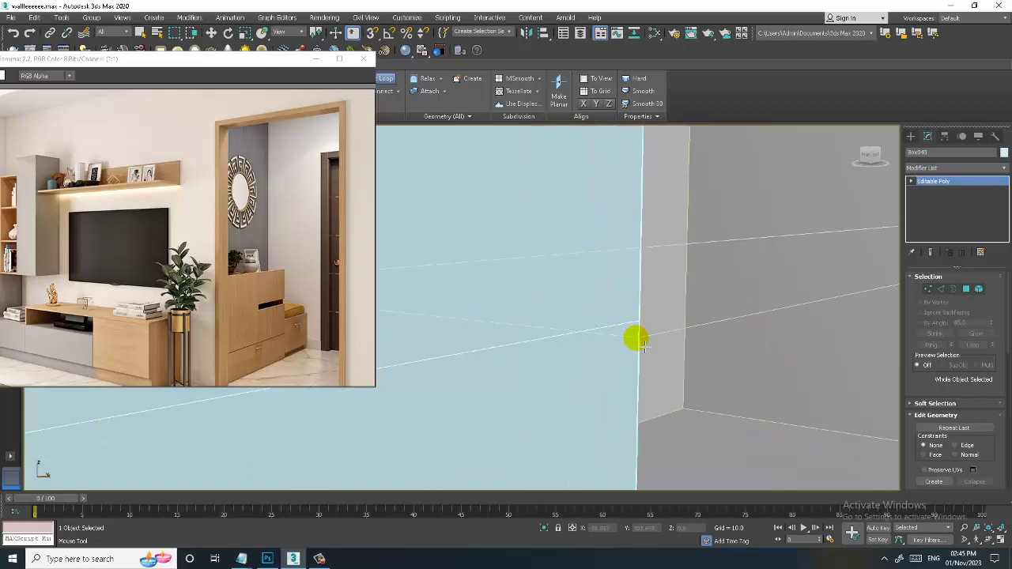
scroll(634, 353, "down", 1)
scroll(682, 327, "down", 1)
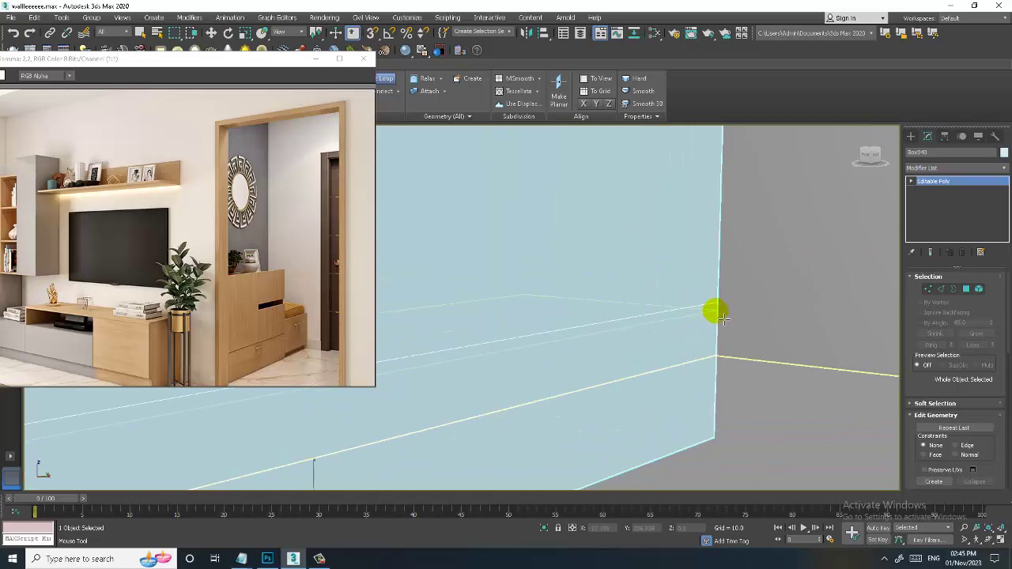
scroll(722, 313, "up", 1)
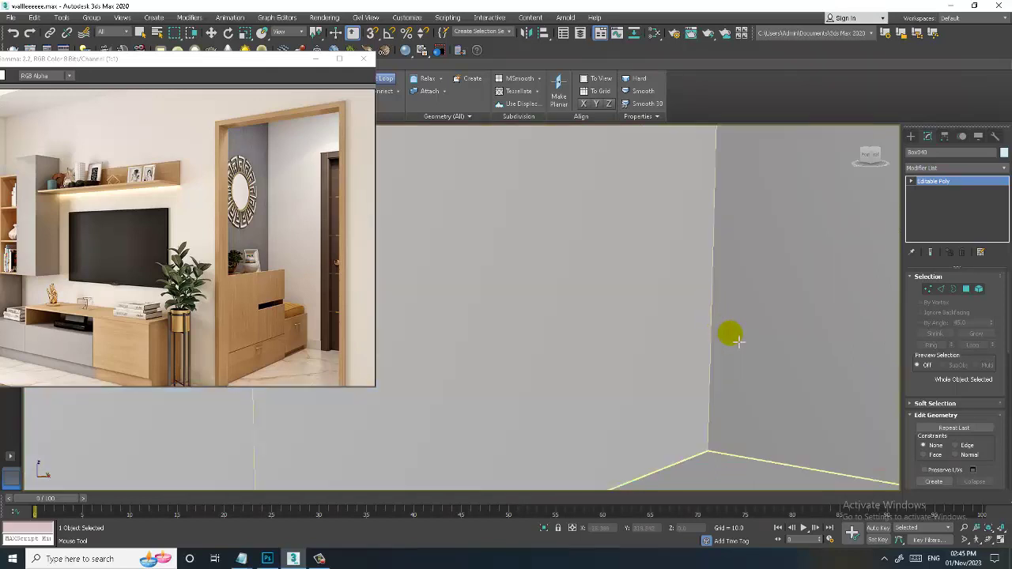
scroll(735, 335, "down", 1)
scroll(718, 355, "down", 1)
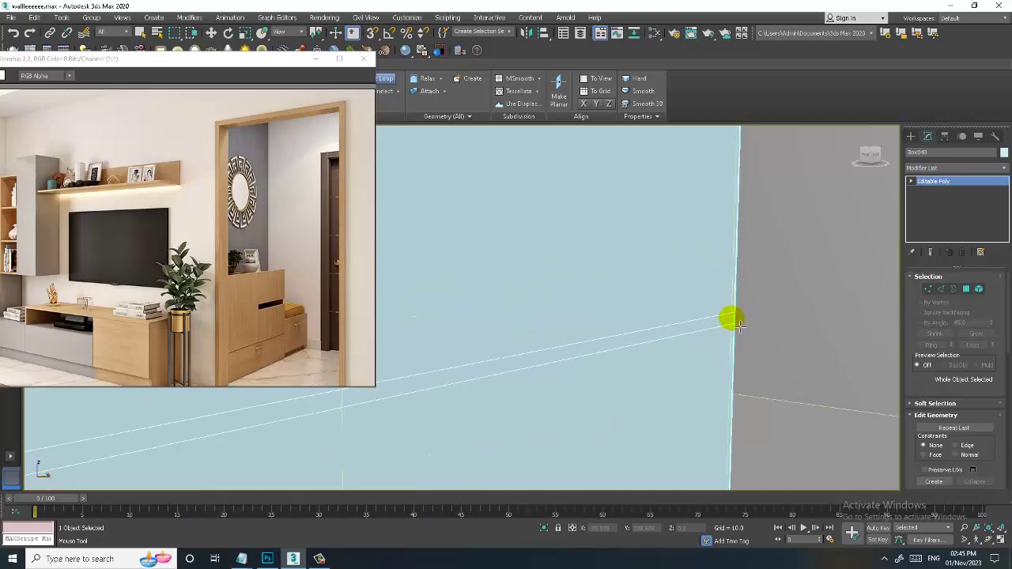
scroll(733, 323, "up", 1)
scroll(719, 340, "down", 1)
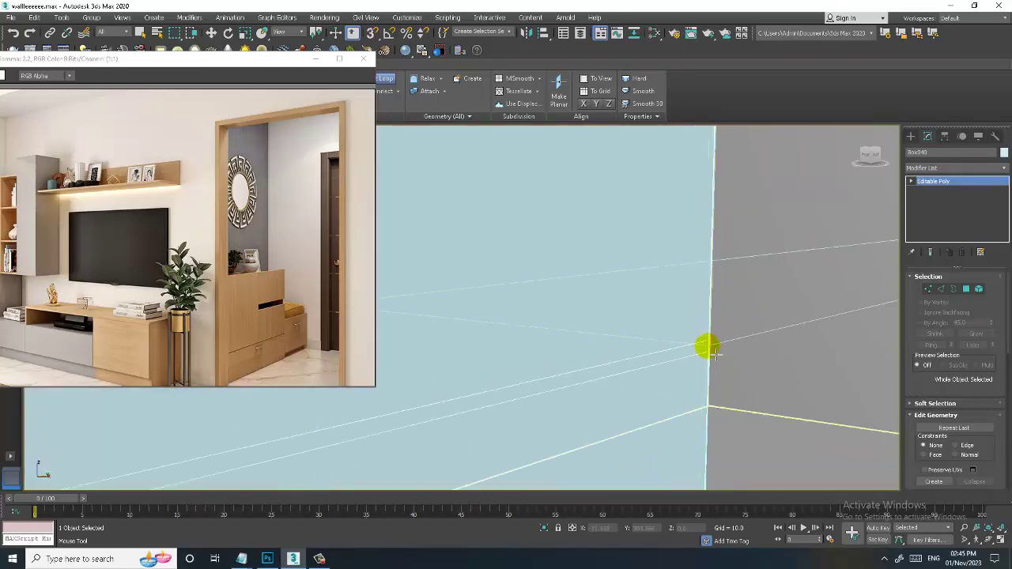
scroll(728, 354, "down", 1)
scroll(711, 354, "up", 1)
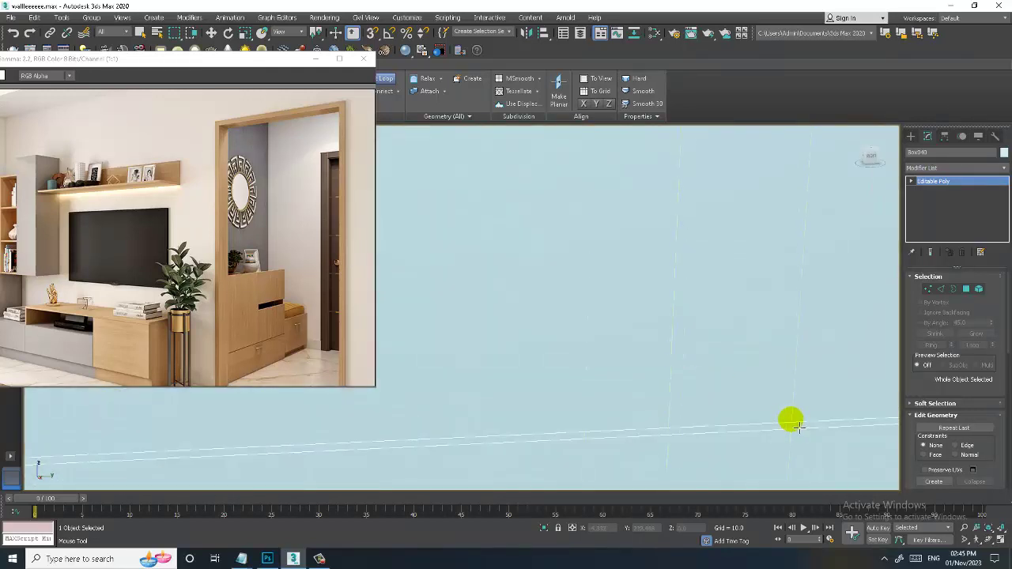
scroll(691, 380, "down", 1)
scroll(720, 387, "down", 1)
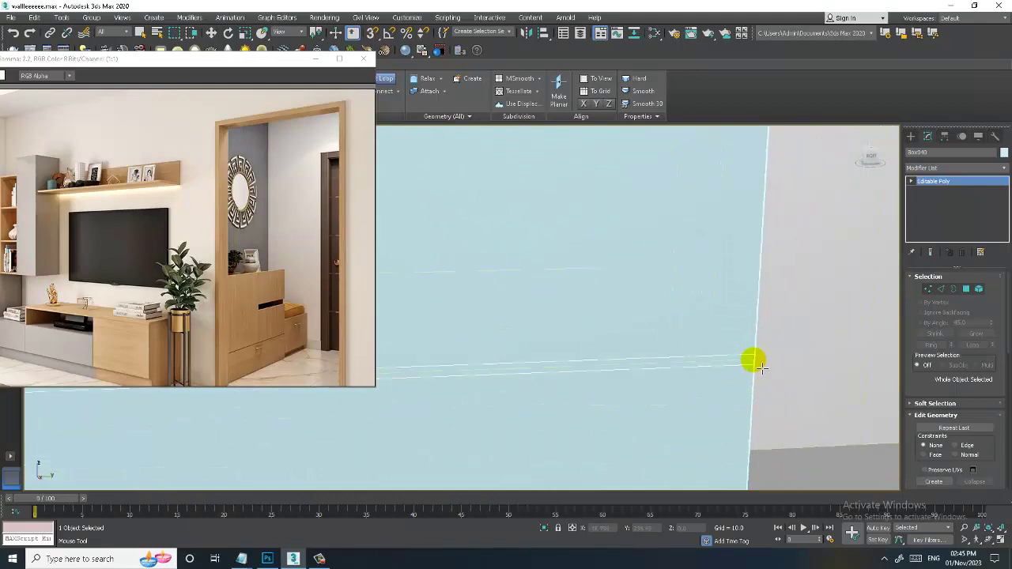
scroll(746, 356, "down", 2)
key("w")
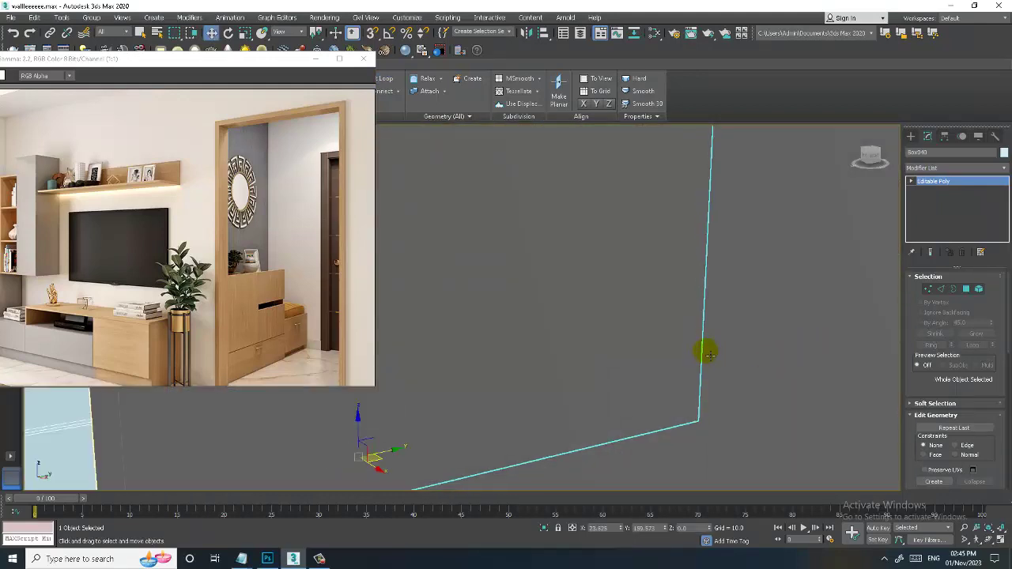
scroll(704, 350, "down", 1)
Select the box's long horizontal edge loop and scale it down slightly
middle_click_drag(605, 370, 643, 332, "alt")
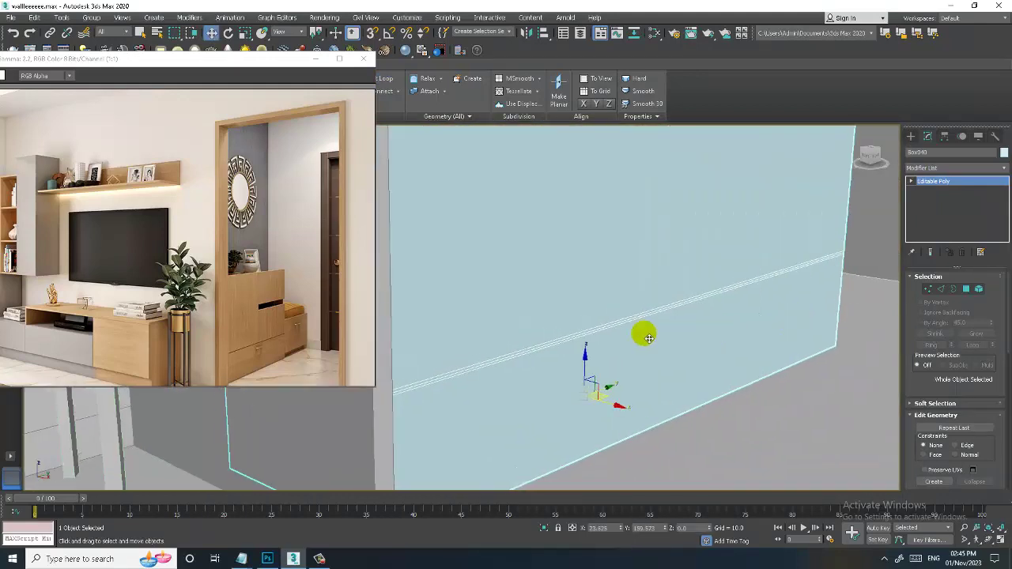
left_click(941, 290)
double_click(622, 316)
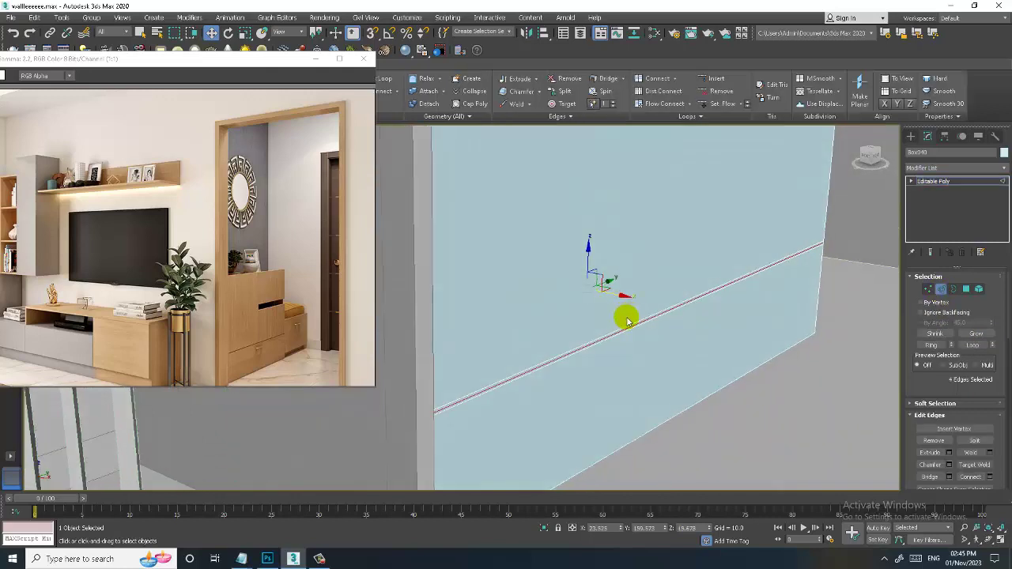
key("r")
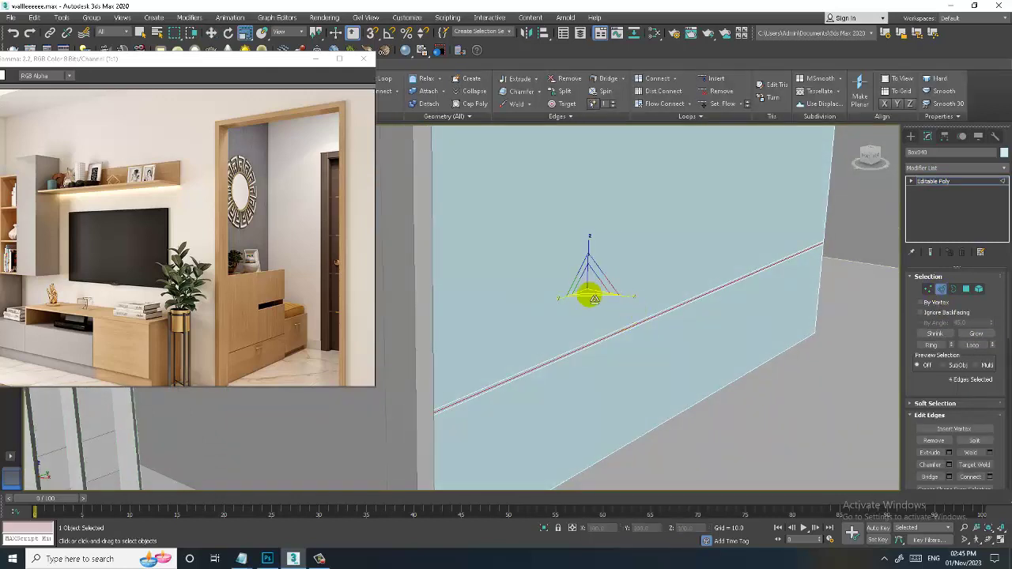
left_click_drag(593, 295, 594, 296)
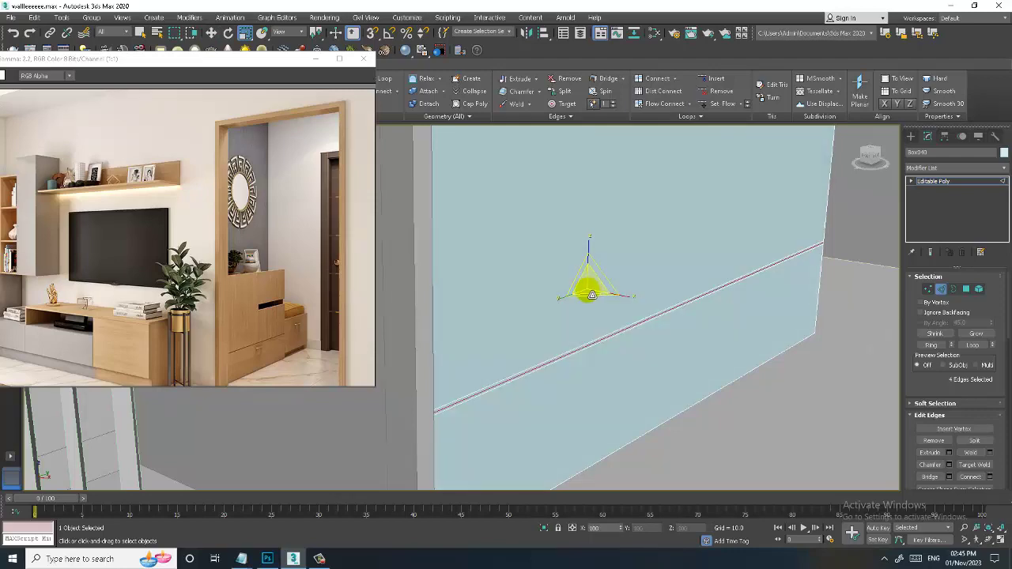
key("w")
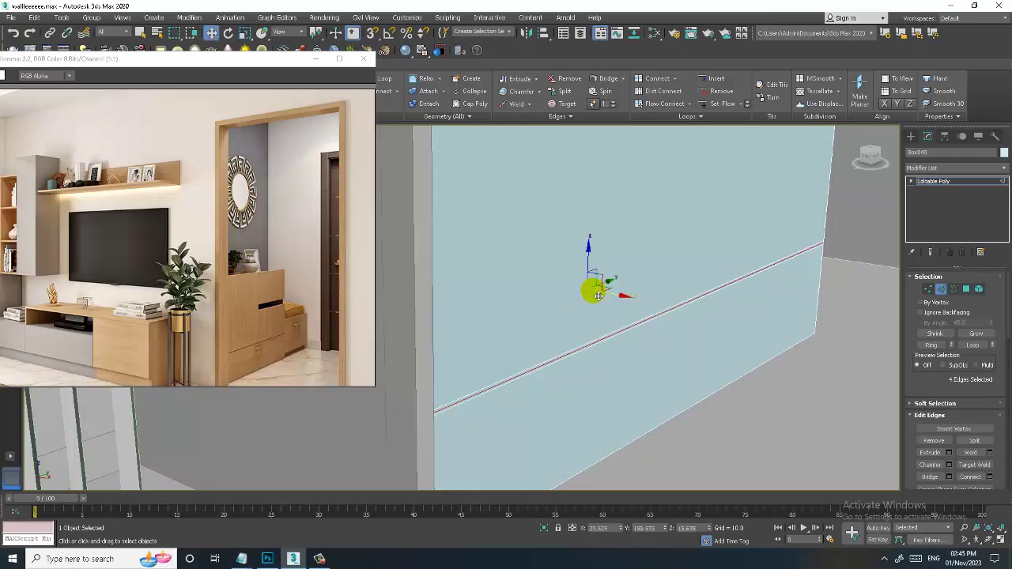
scroll(614, 364, "down", 3)
left_click(936, 181)
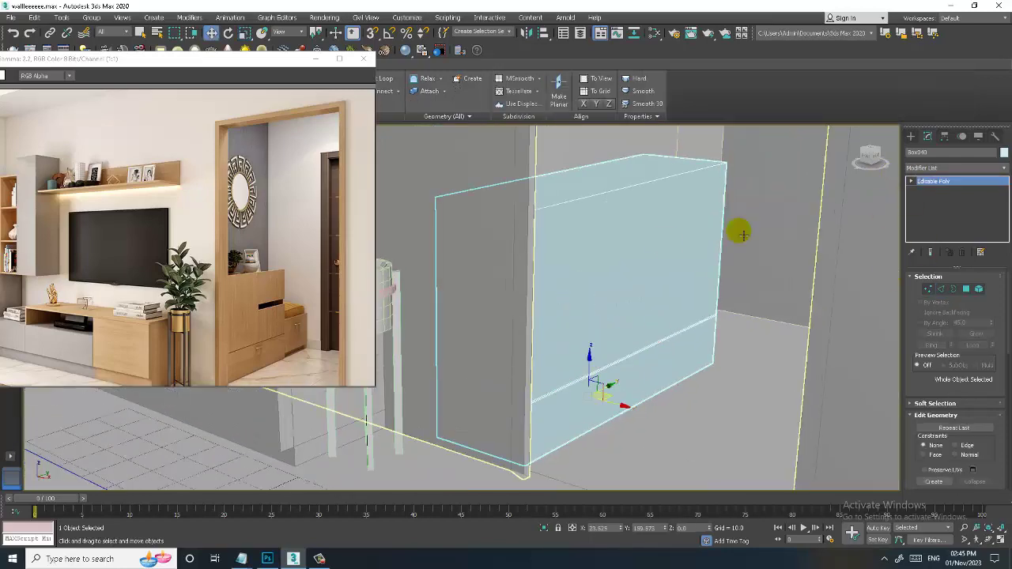
Insert a vertical centre edge loop on the box with Swift Loop
middle_click_drag(736, 229, 610, 261, "alt")
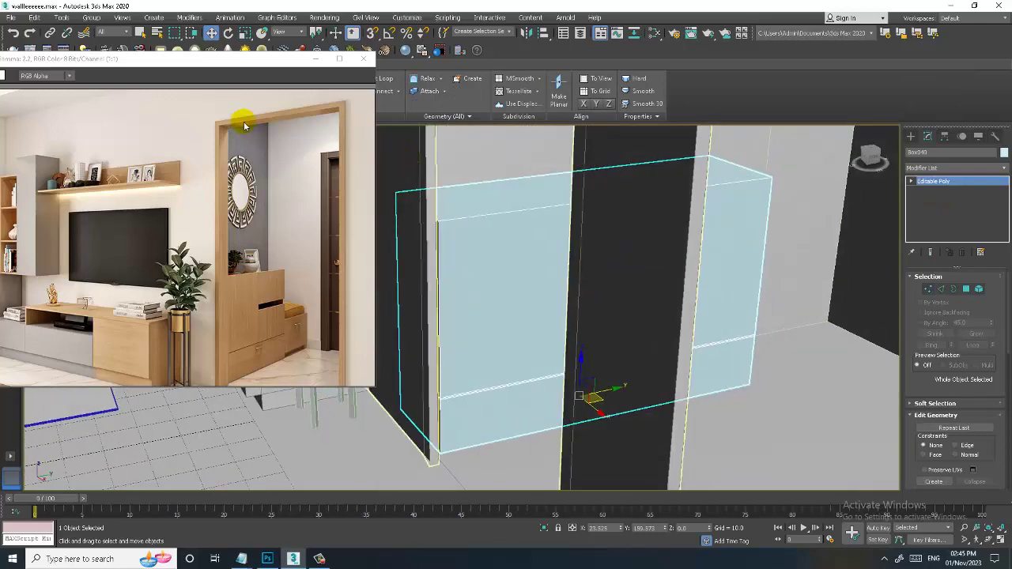
left_click_drag(232, 60, 181, 60)
left_click(378, 81)
middle_click_drag(538, 253, 628, 321, "alt")
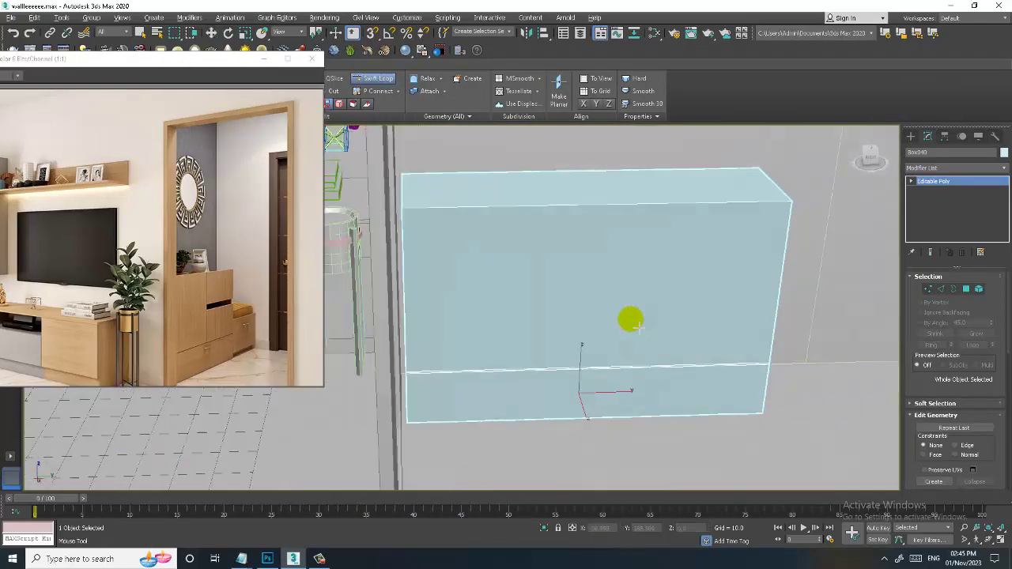
scroll(638, 230, "up", 2)
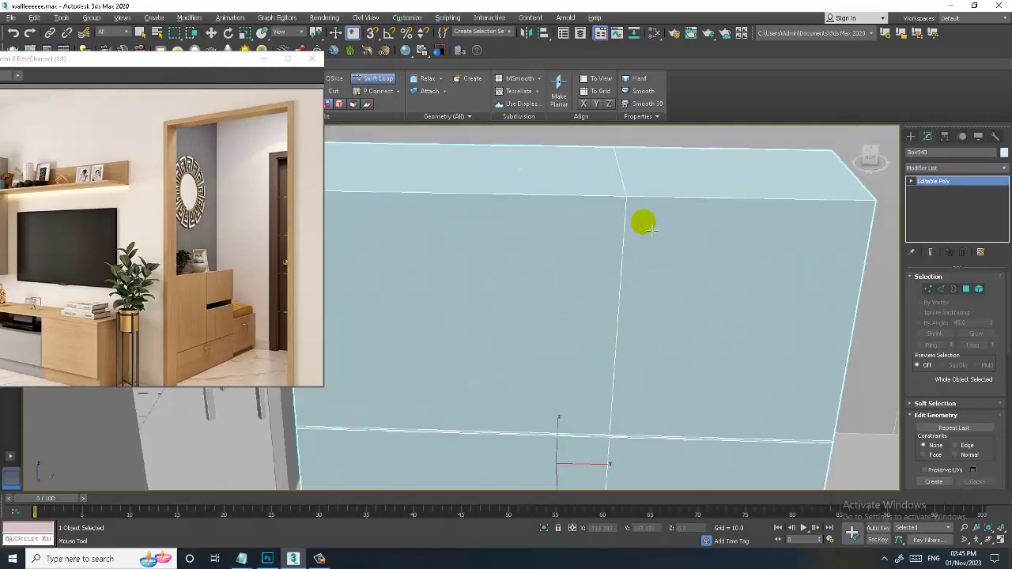
scroll(641, 219, "up", 4)
scroll(616, 204, "up", 2)
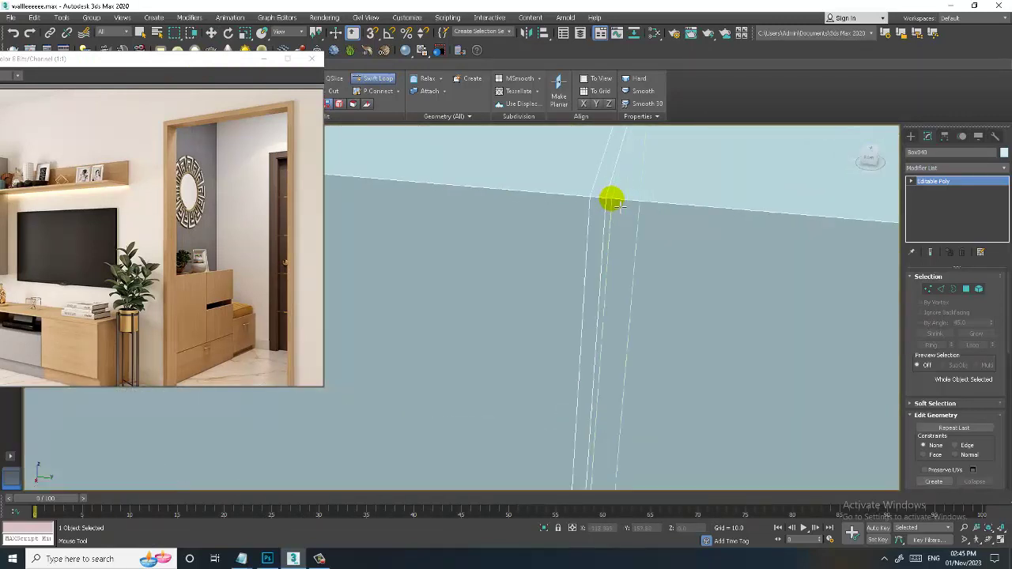
key("w")
middle_click_drag(608, 205, 716, 259, "alt")
scroll(716, 260, "down", 5)
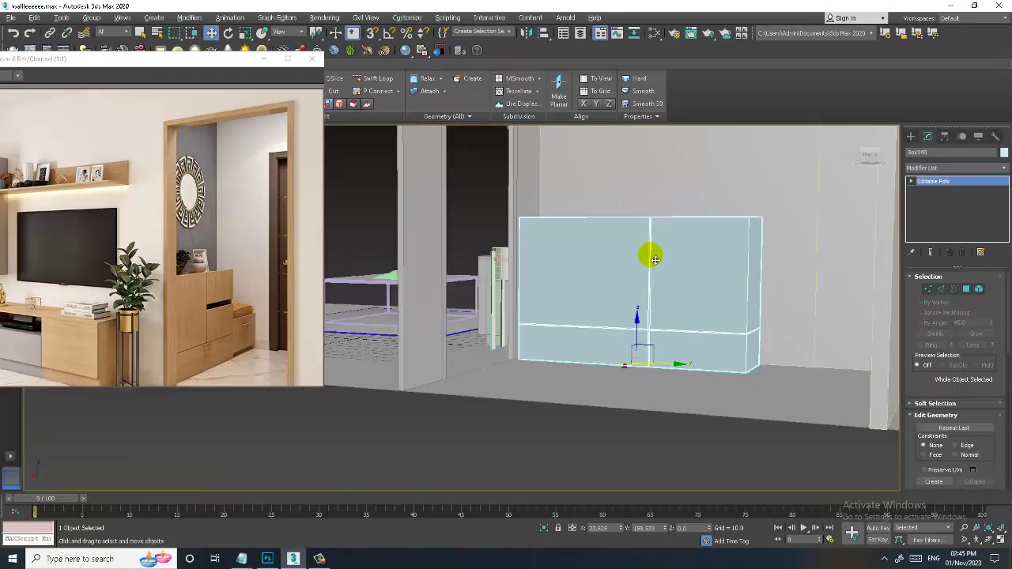
mouse_move(650, 255)
middle_mouse_down("alt")
mouse_move(733, 282)
mouse_move(554, 309)
middle_mouse_up("alt")
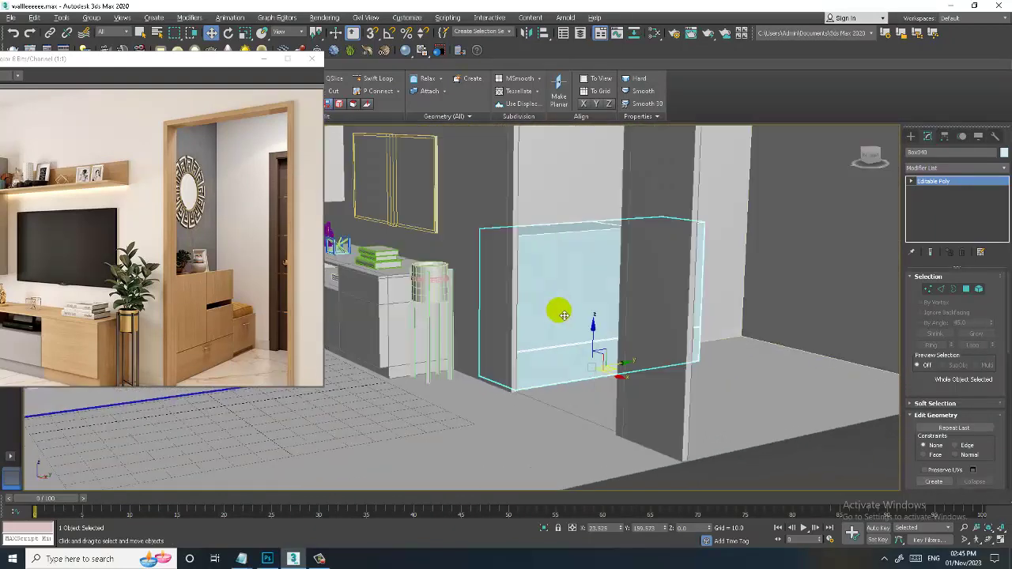
Add two closely spaced horizontal loops higher up the box's front face
left_click(377, 78)
middle_click_drag(794, 296, 706, 277, "alt")
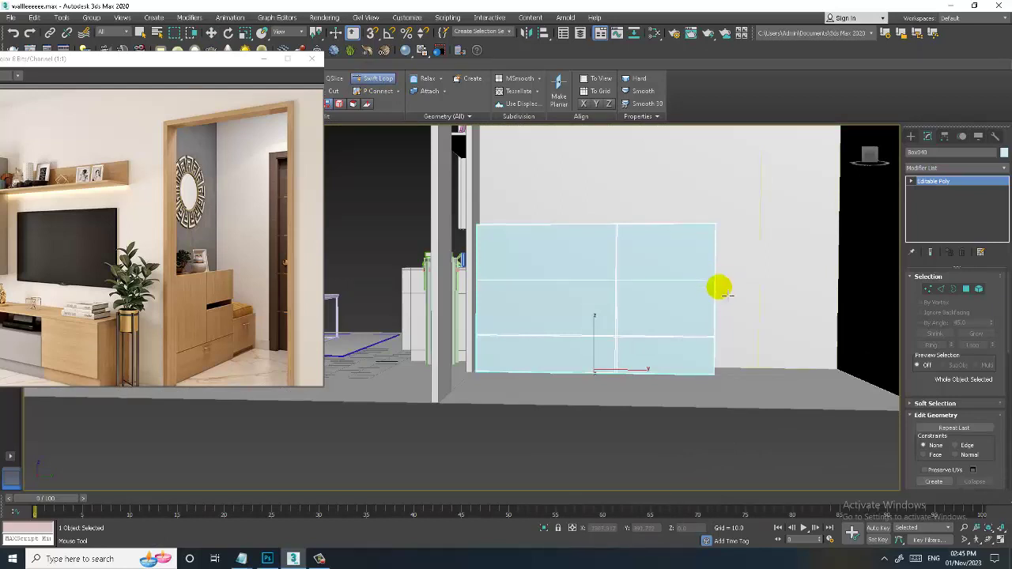
scroll(711, 289, "up", 4)
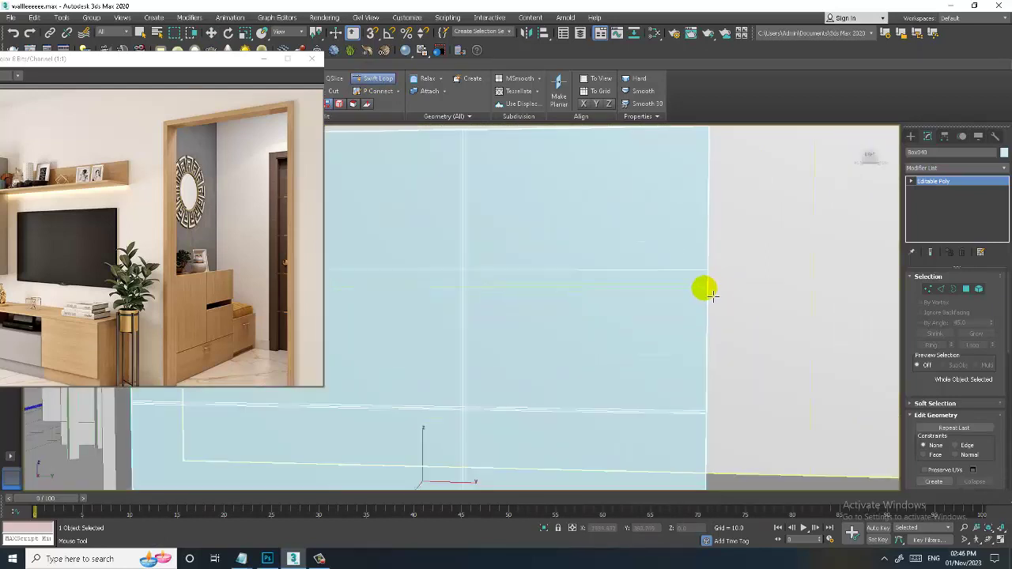
scroll(704, 291, "down", 2)
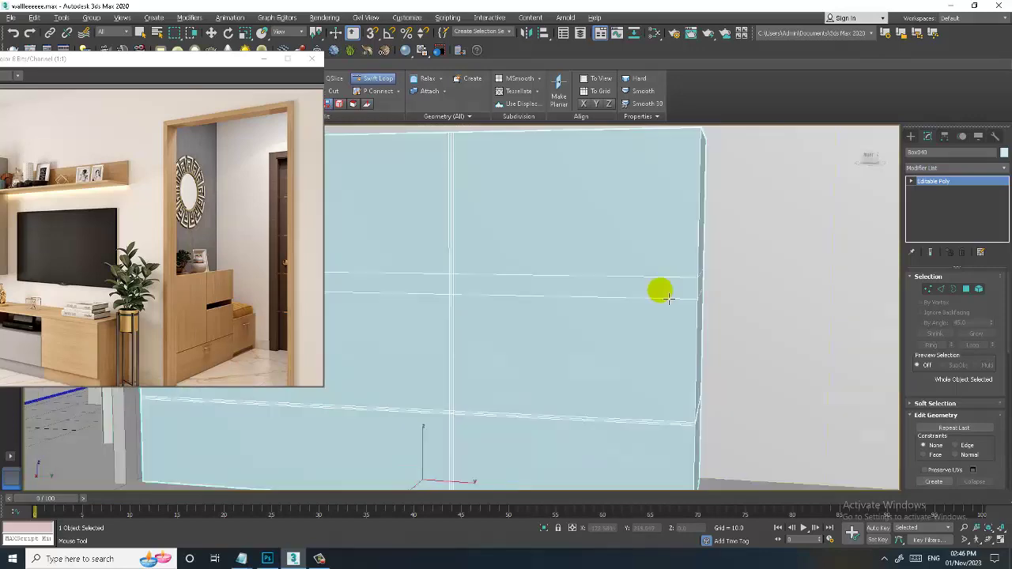
middle_click_drag(634, 290, 665, 306, "alt")
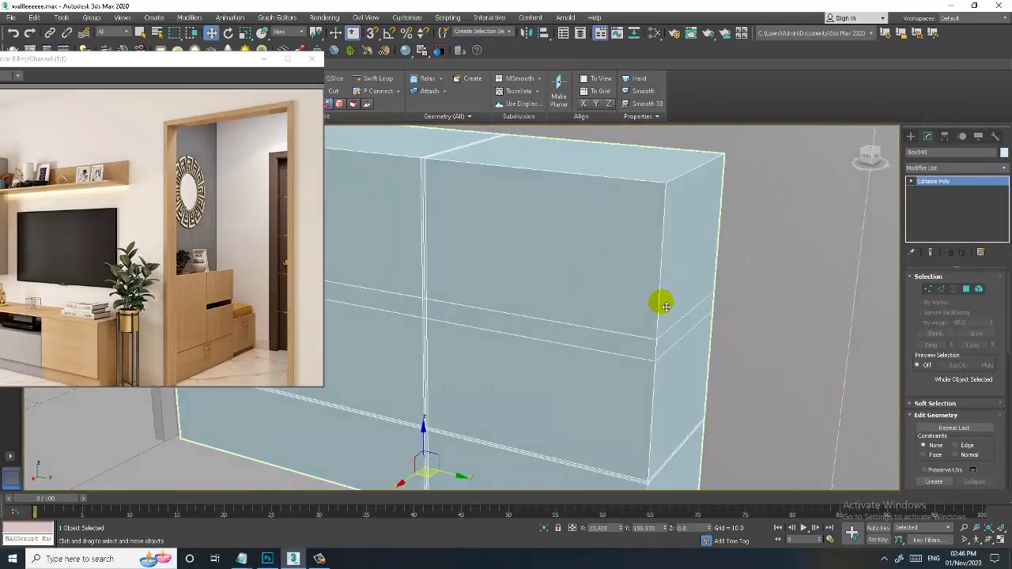
Select the thin strip's front and side polygons in Polygon mode
key("4")
left_click(661, 335)
left_click(623, 352, "ctrl")
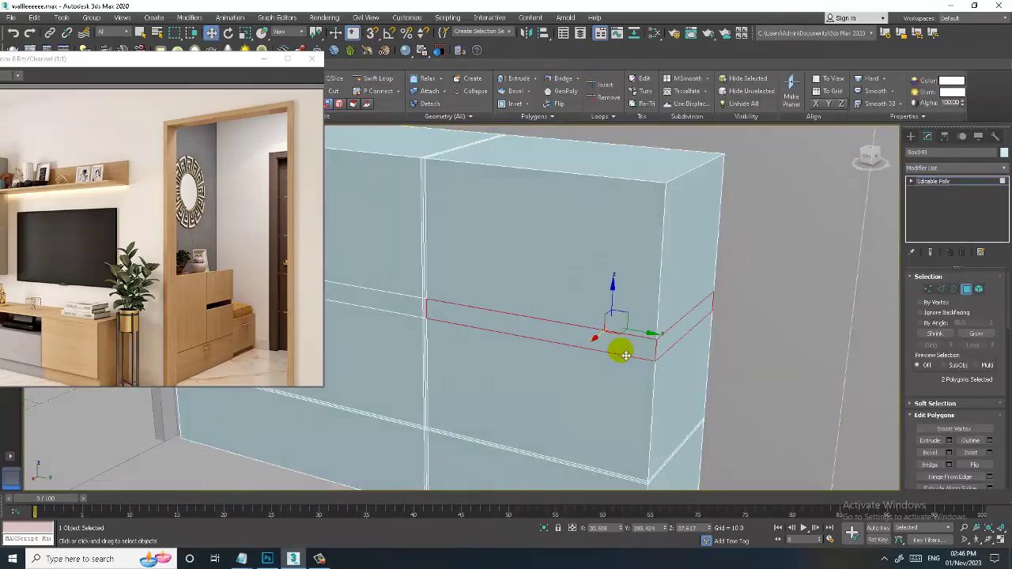
key("F2")
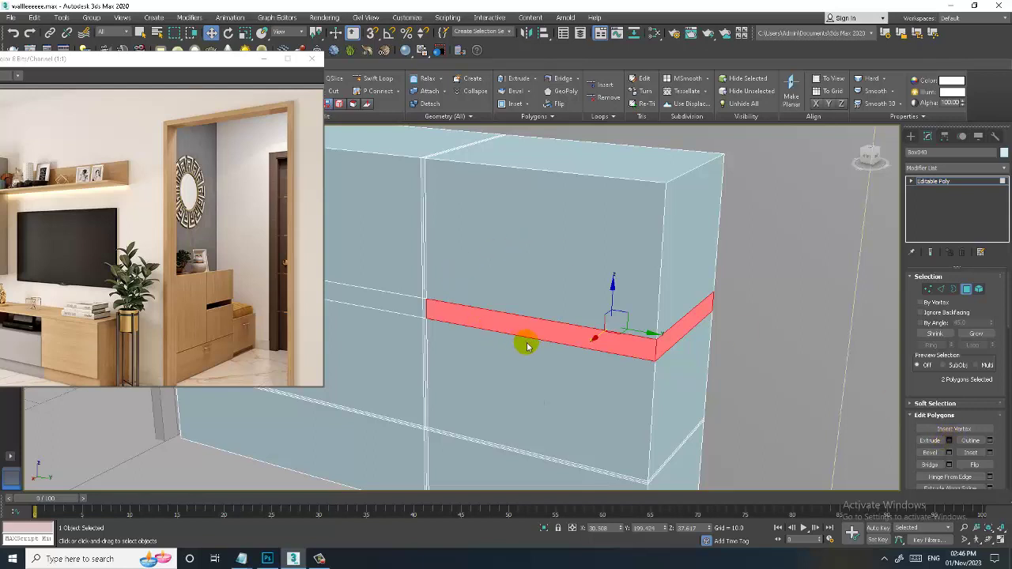
Extrude the strip inward by -0.879 to form a recessed groove
key("shift+e")
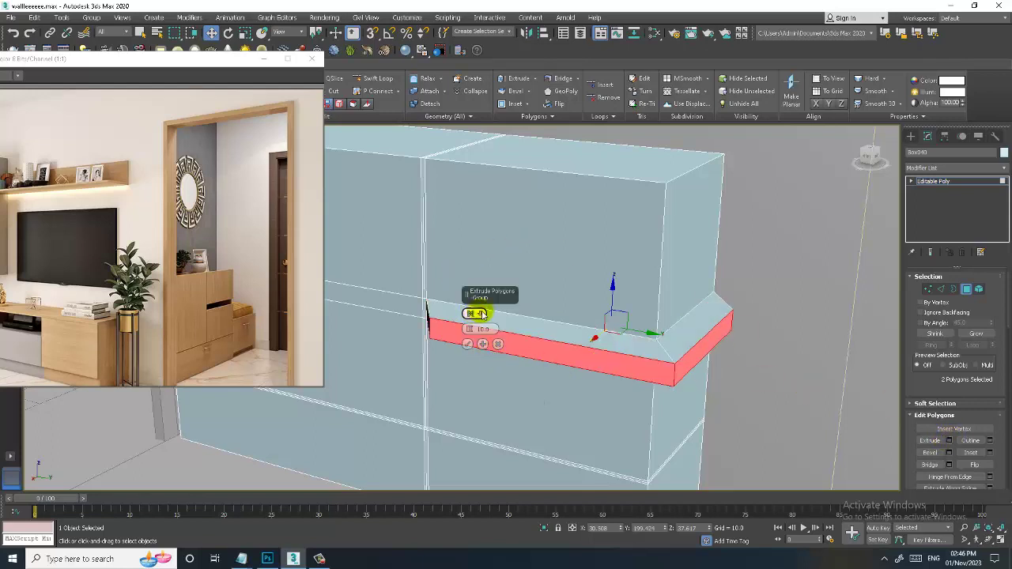
left_click(474, 313)
left_click(492, 335)
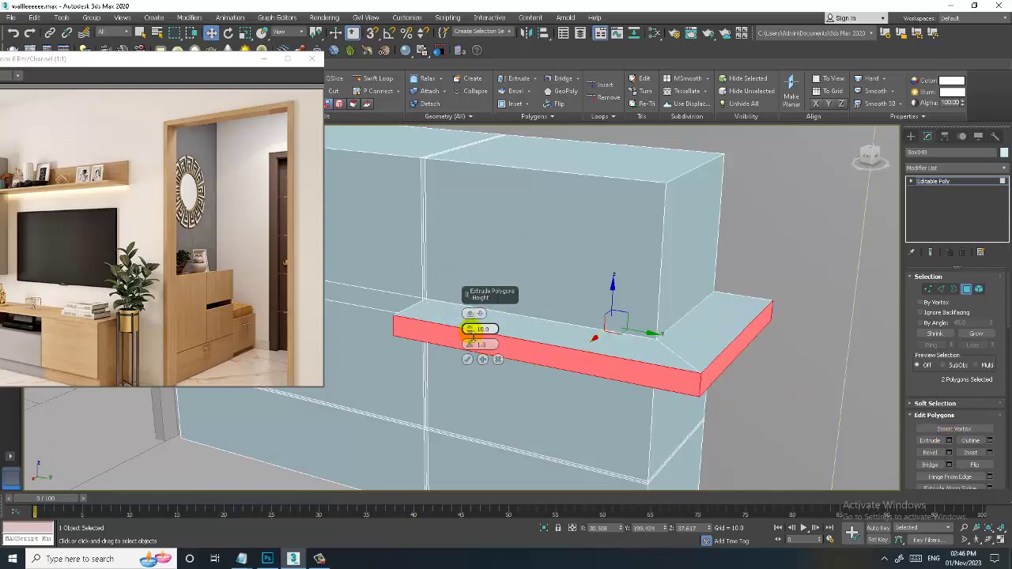
left_click_drag(469, 330, 497, 392)
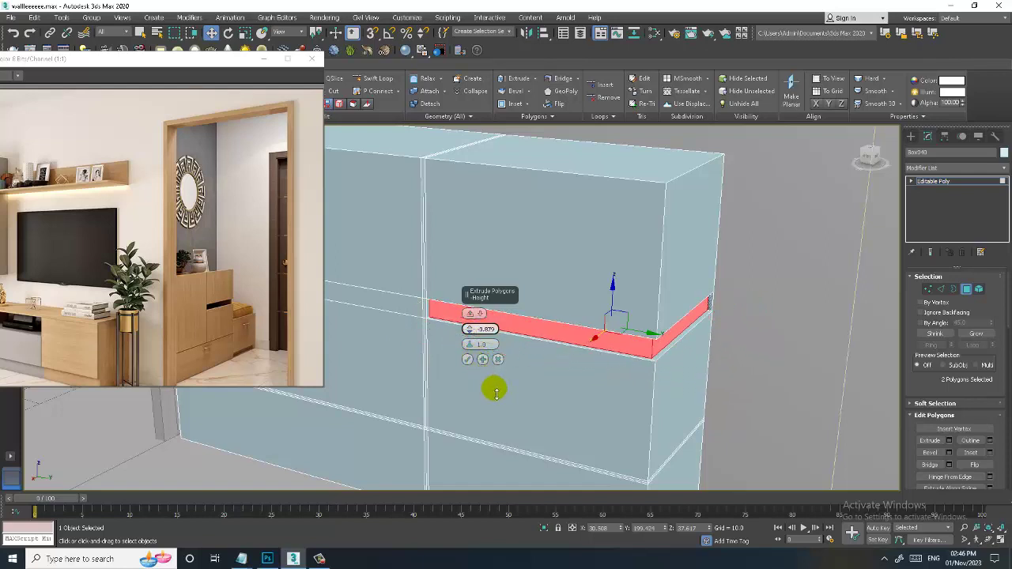
left_click(468, 358)
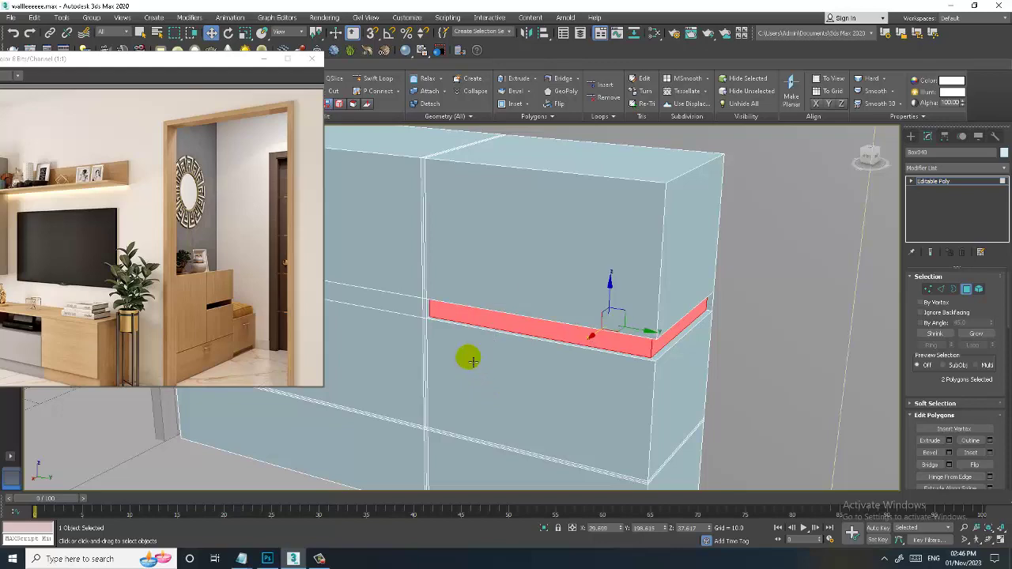
left_click(933, 182)
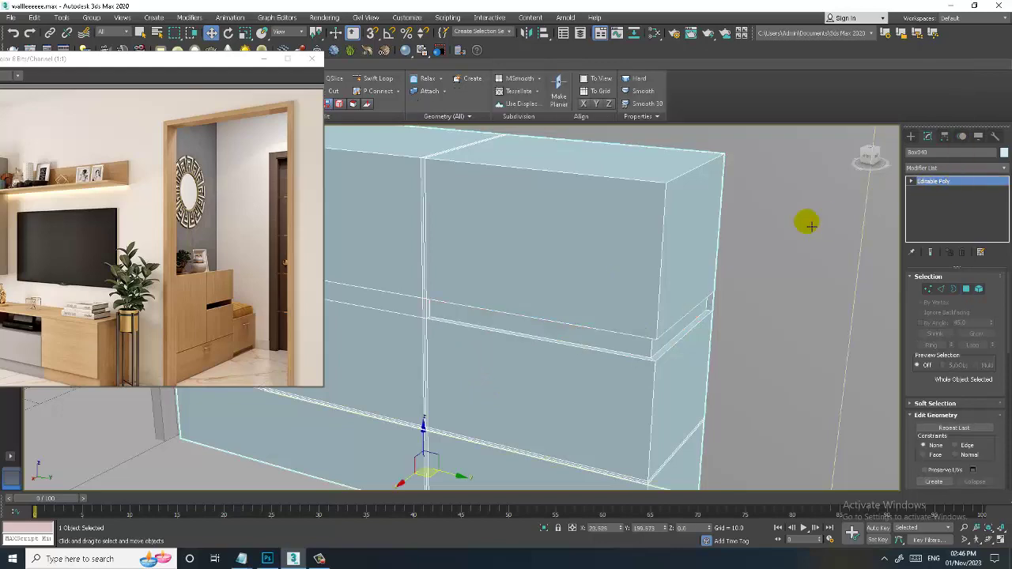
scroll(696, 313, "down", 2)
scroll(636, 309, "down", 2)
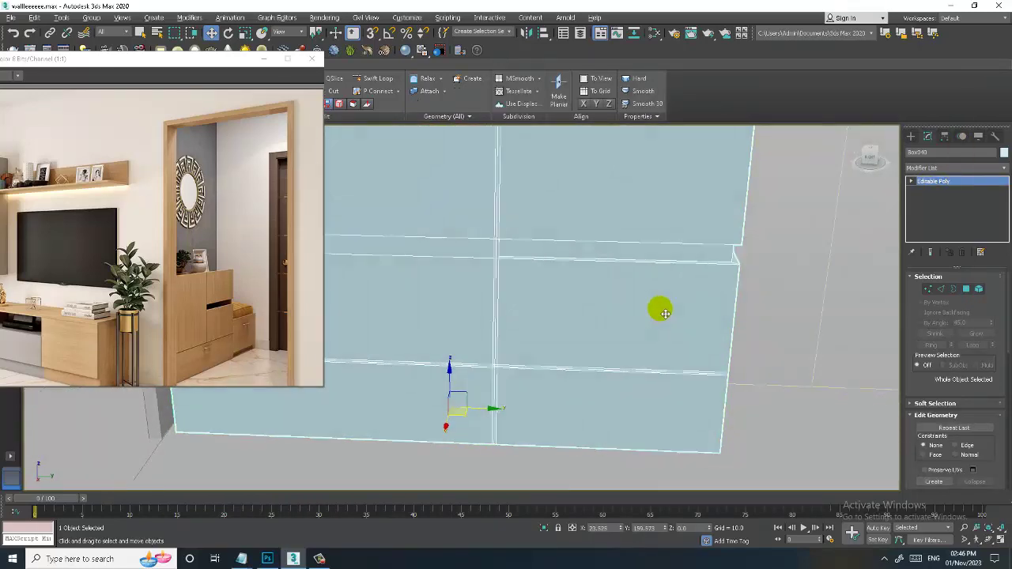
scroll(664, 308, "down", 3)
middle_click_drag(668, 306, 743, 350, "alt")
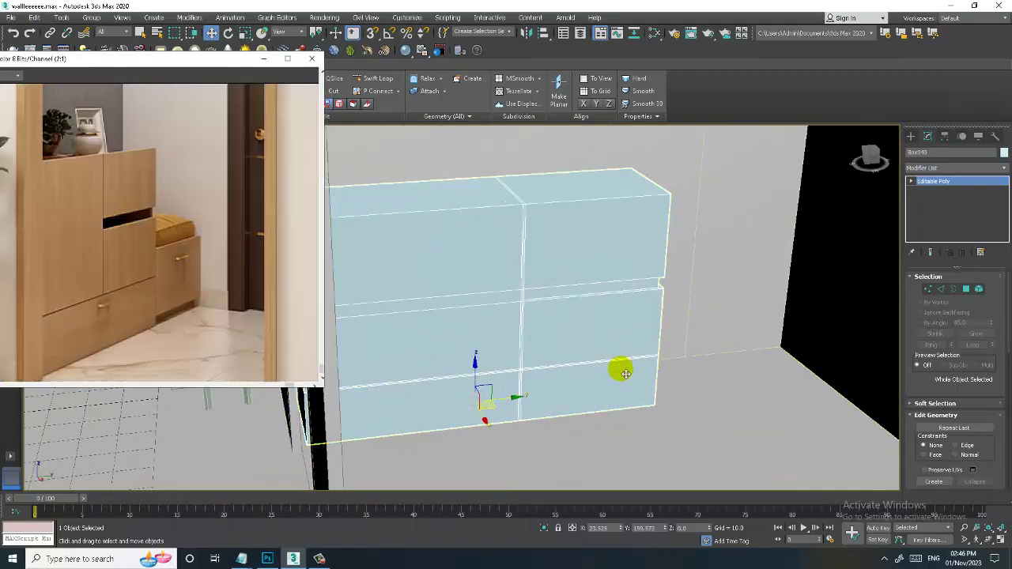
mouse_move(619, 367)
middle_mouse_down("alt")
mouse_move(585, 371)
mouse_move(614, 373)
middle_mouse_up("alt")
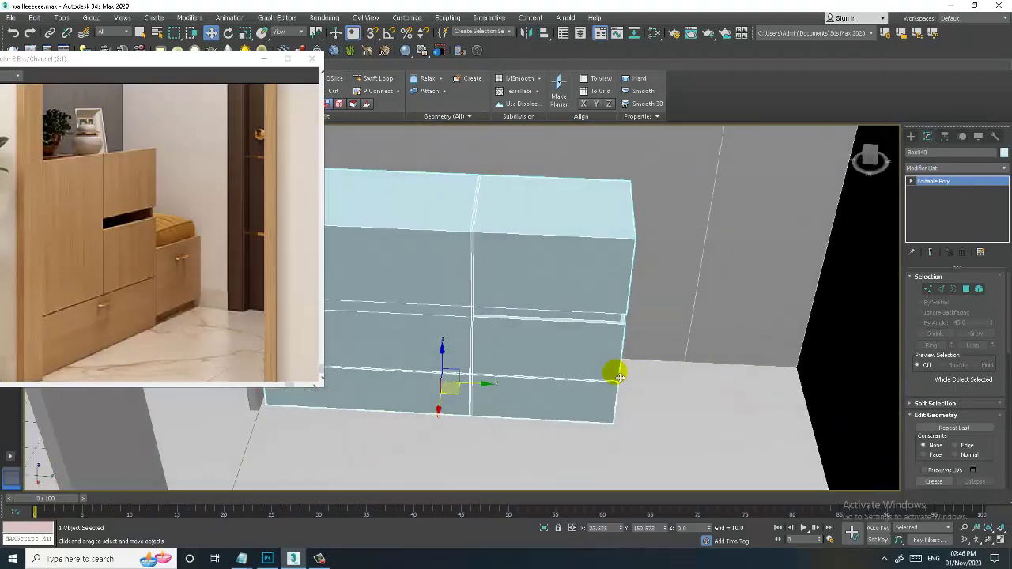
Draw Box041 (about 54.4 × 29.1 × 23.5) beside Box040 and nudge it slightly left
left_click(949, 184)
left_click(910, 136)
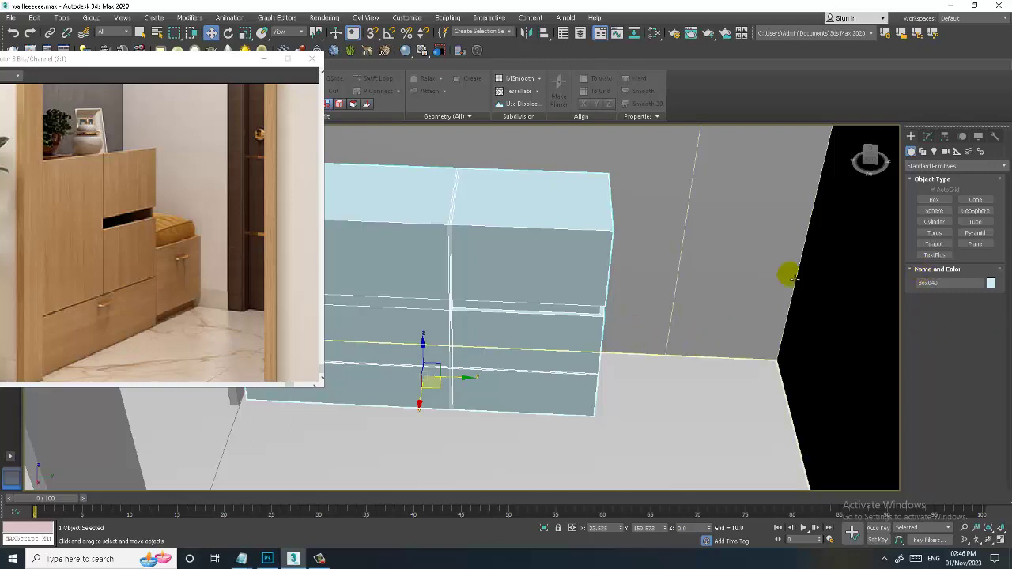
left_click(932, 200)
mouse_move(614, 310)
middle_mouse_down("alt")
mouse_move(553, 363)
mouse_move(585, 357)
middle_mouse_up("alt")
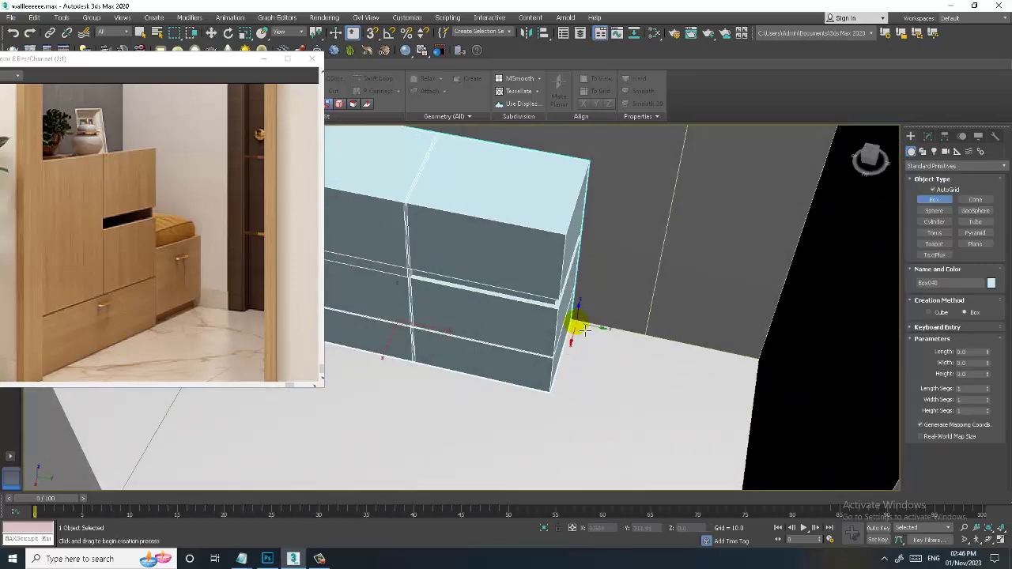
left_click_drag(580, 327, 751, 441)
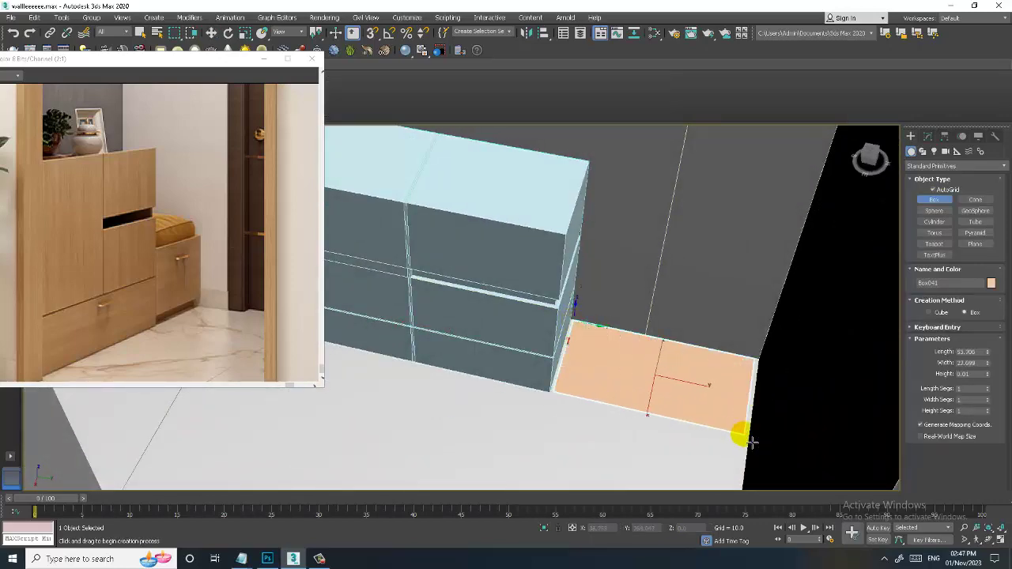
left_click_drag(752, 444, 754, 448)
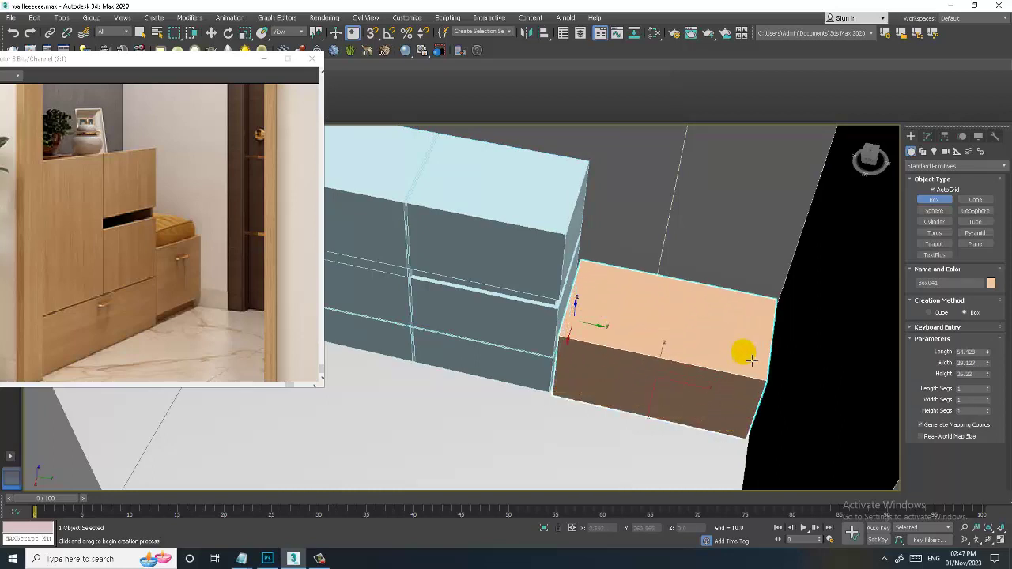
left_click(704, 350)
mouse_move(704, 350)
middle_mouse_down("alt")
mouse_move(700, 293)
mouse_move(639, 350)
mouse_move(639, 369)
middle_mouse_up("alt")
key("w")
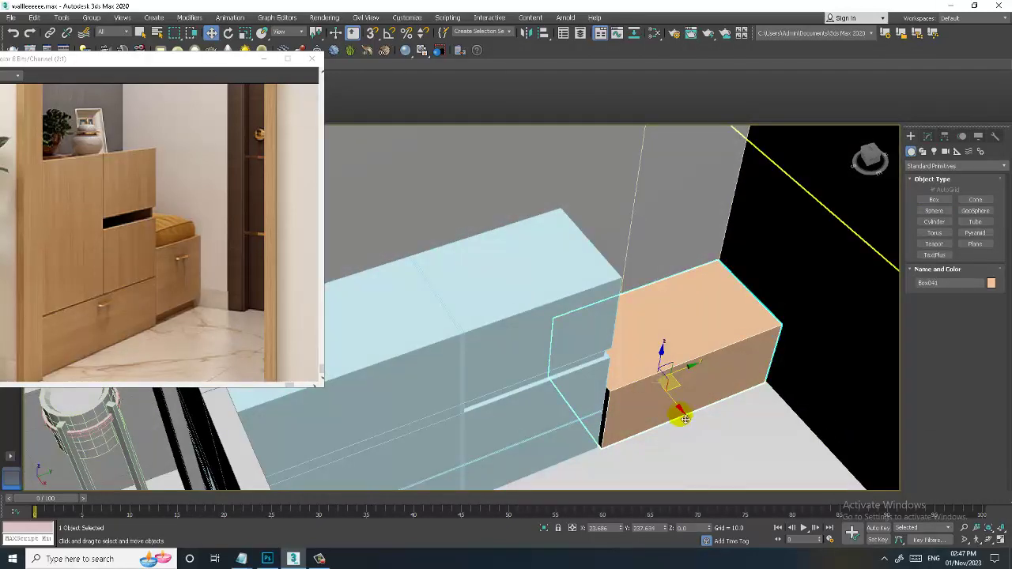
left_click_drag(684, 411, 679, 410)
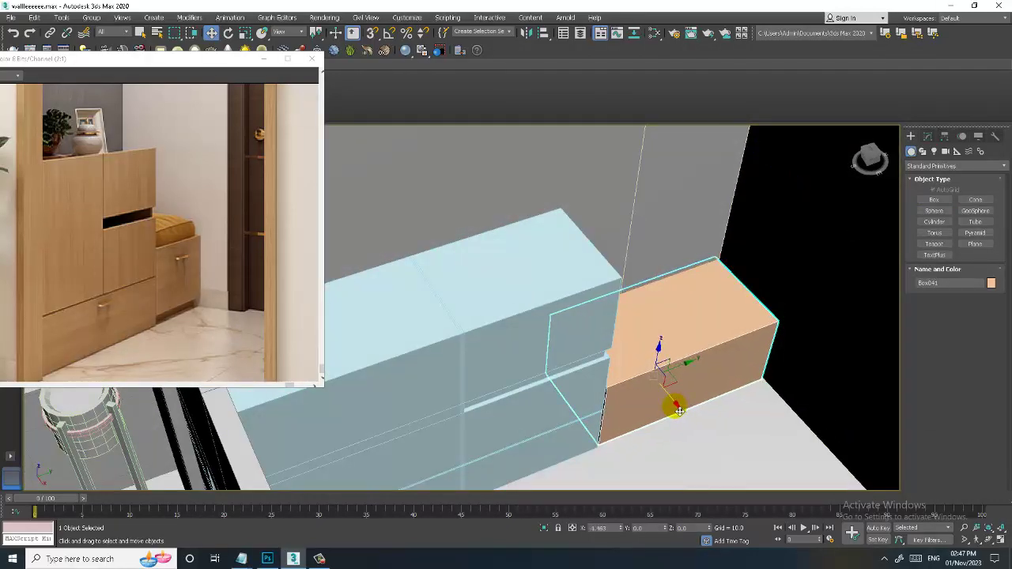
mouse_move(679, 410)
middle_mouse_down("alt")
mouse_move(650, 361)
mouse_move(655, 324)
middle_mouse_up("alt")
Convert Box041 to an Editable Poly and zoom in on it in Top view
right_click(656, 320)
mouse_move(702, 422)
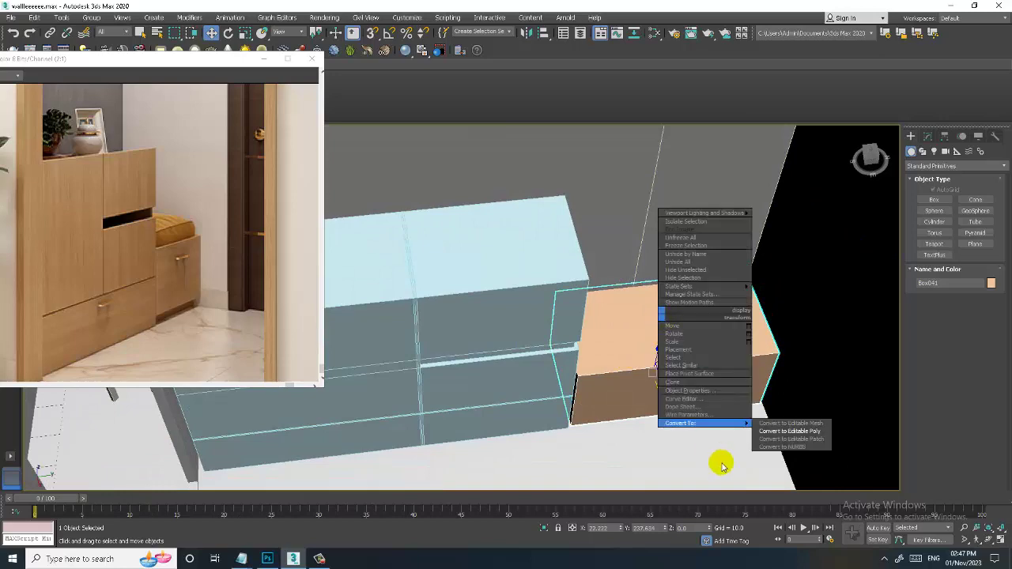
left_click(809, 435)
key("alt+w")
key("alt+w")
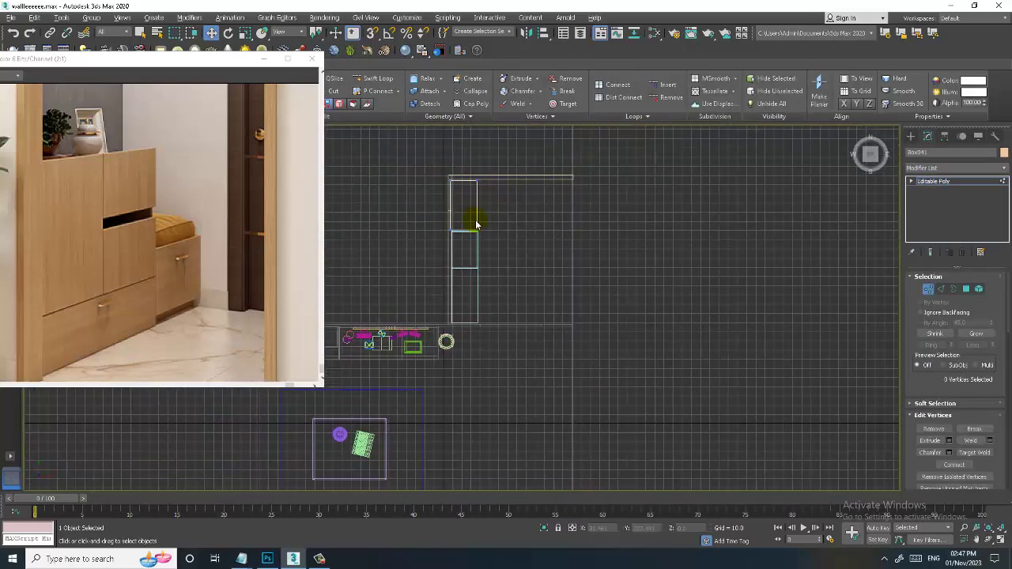
scroll(475, 224, "up", 3)
scroll(498, 264, "up", 2)
scroll(469, 246, "up", 1)
scroll(485, 293, "up", 1)
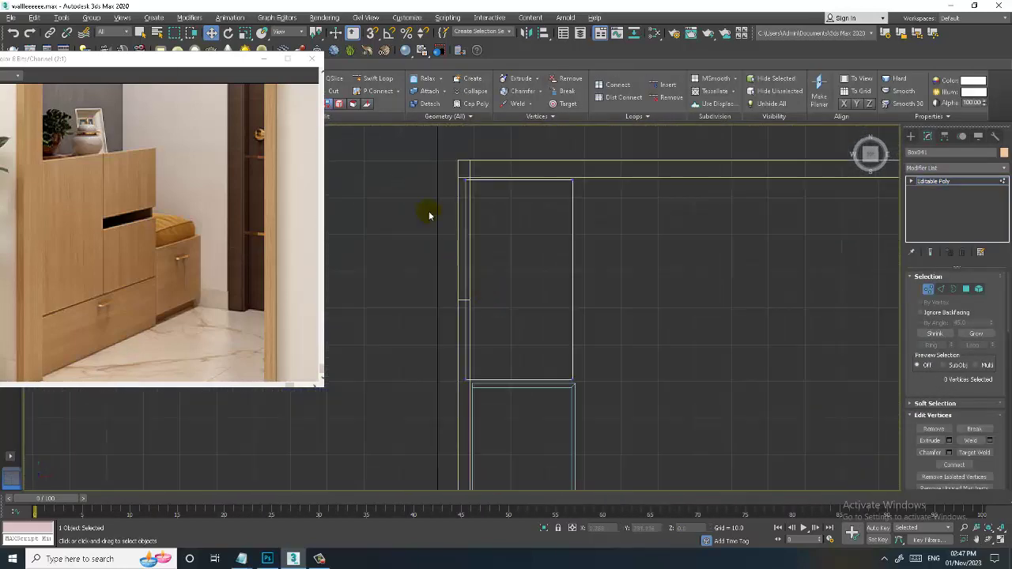
Select the box's four left-side vertices, then return to the Perspective view
left_click_drag(479, 379, 478, 378)
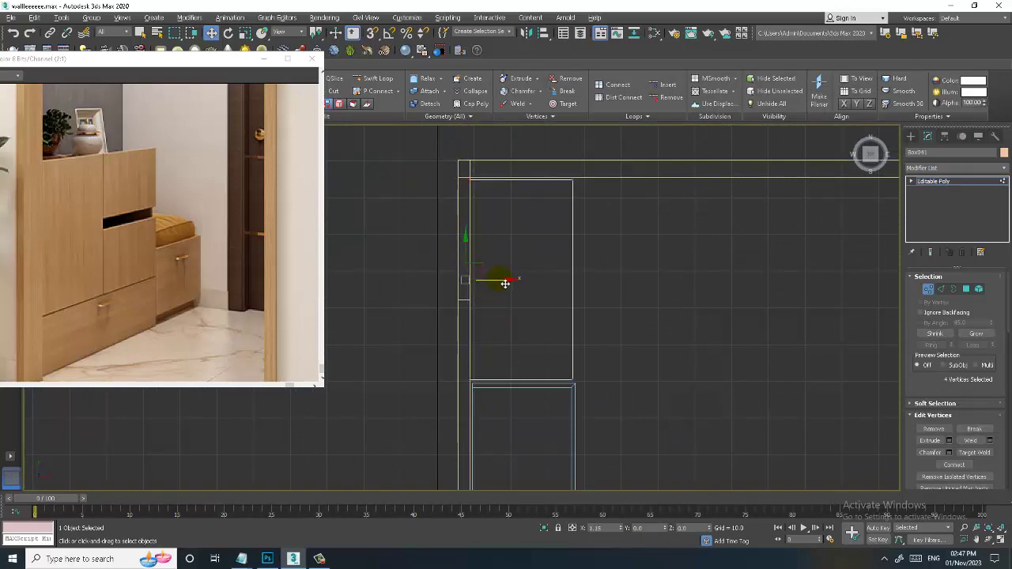
left_click(954, 185)
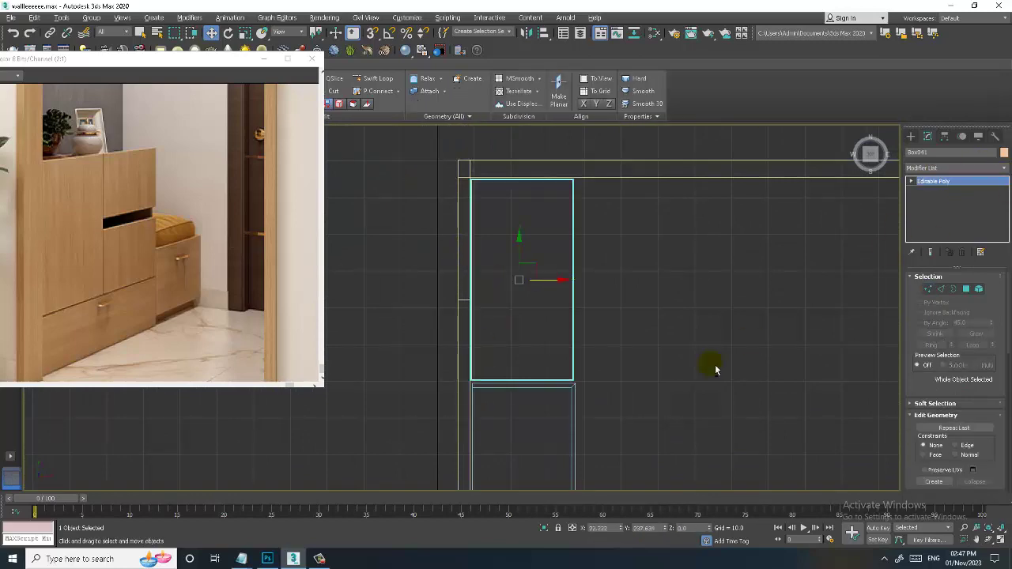
key("alt+w")
key("alt+w")
middle_click_drag(717, 340, 668, 336, "alt")
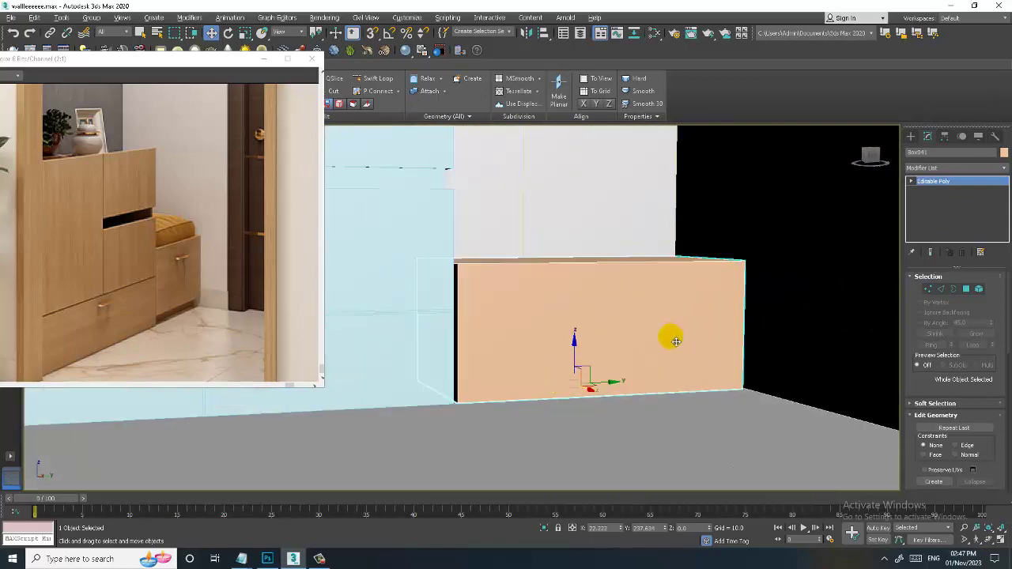
middle_click_drag(614, 316, 635, 329, "alt")
Raise Box041's top face to make the box taller
key("4")
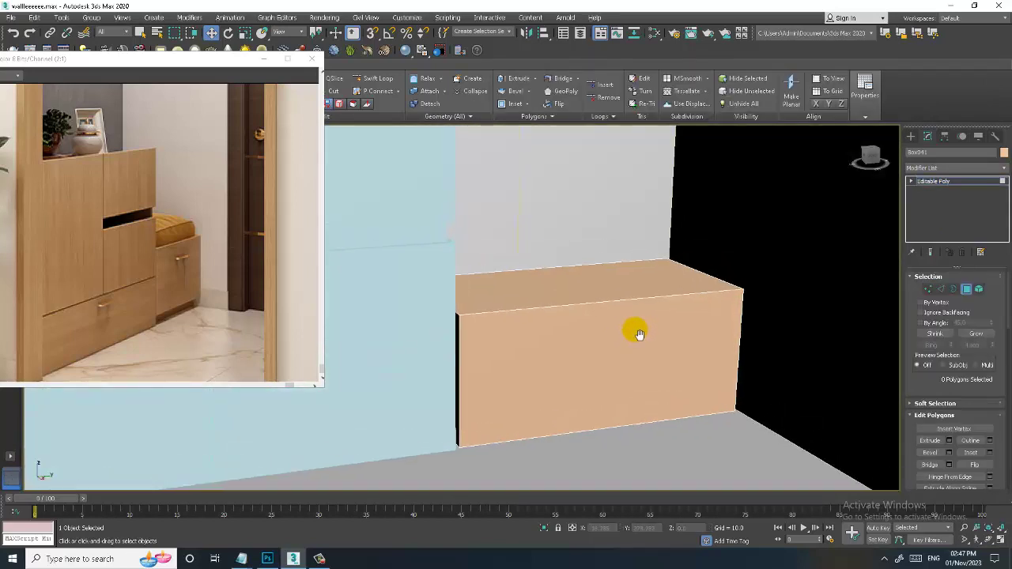
left_click(582, 267)
left_click_drag(577, 261, 577, 195)
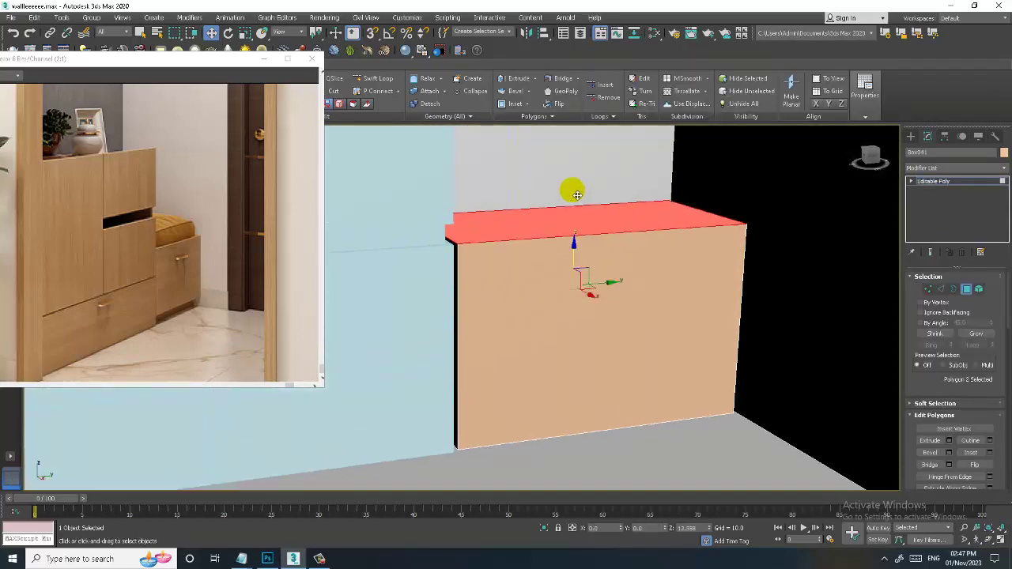
scroll(671, 316, "down", 5)
middle_click_drag(671, 316, 648, 293, "alt")
scroll(649, 304, "up", 3)
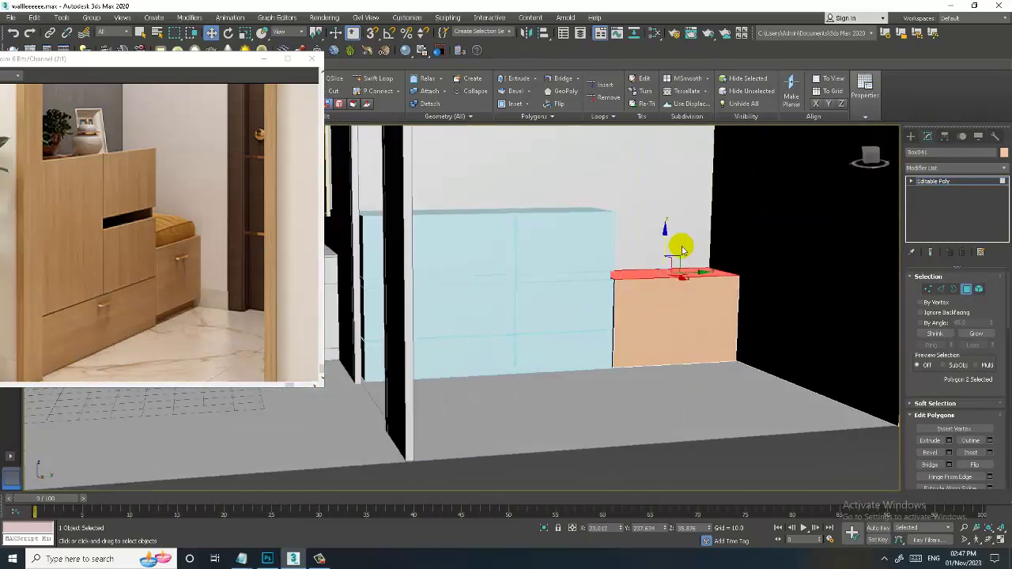
left_click_drag(667, 237, 680, 257)
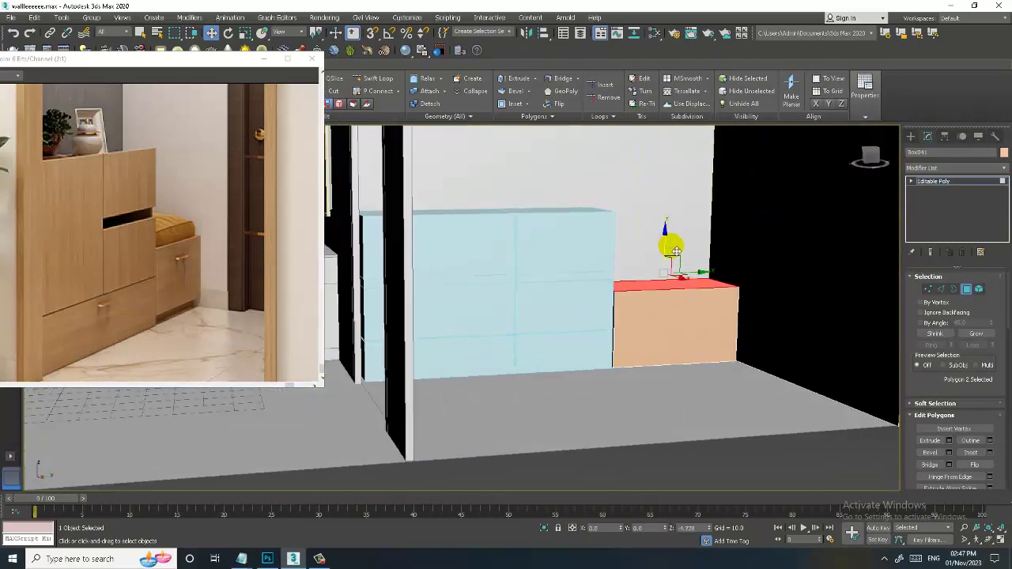
mouse_move(680, 257)
middle_mouse_down("alt")
mouse_move(672, 296)
mouse_move(621, 287)
middle_mouse_up("alt")
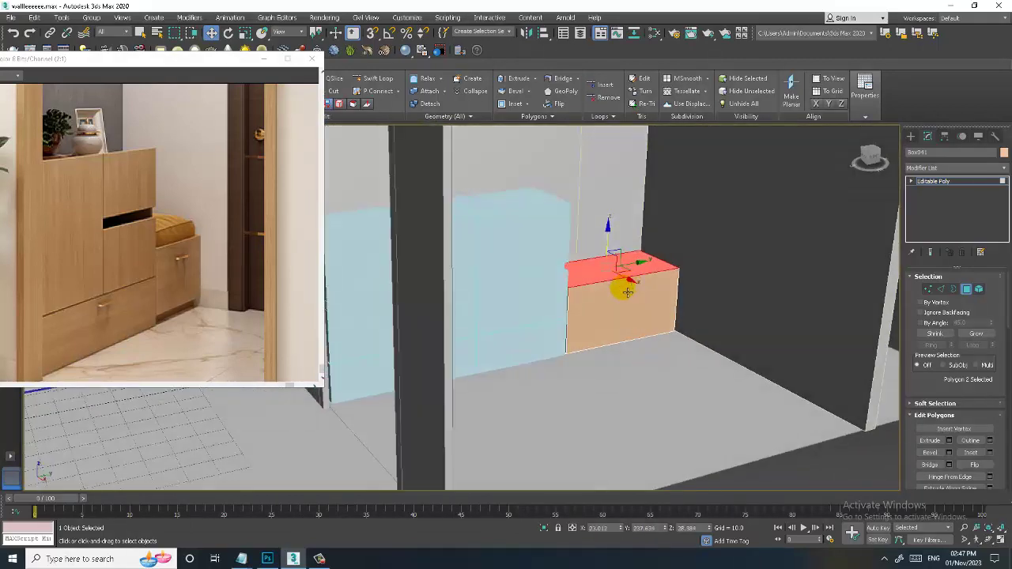
scroll(619, 290, "up", 3)
scroll(616, 293, "up", 2)
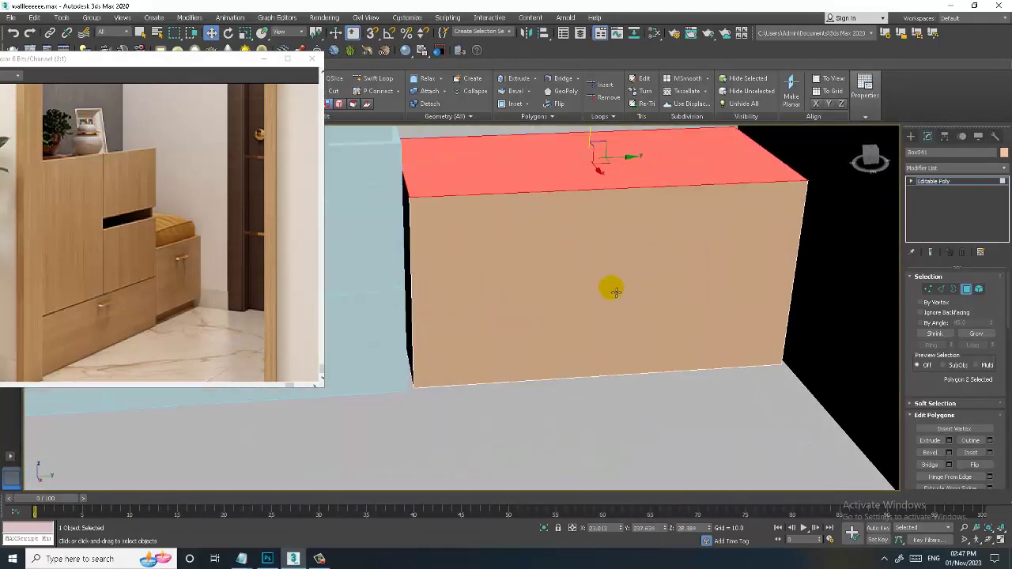
Add Swift Loop edge loops near the box's bottom and left side, then select the bottom strip face
left_click(371, 81)
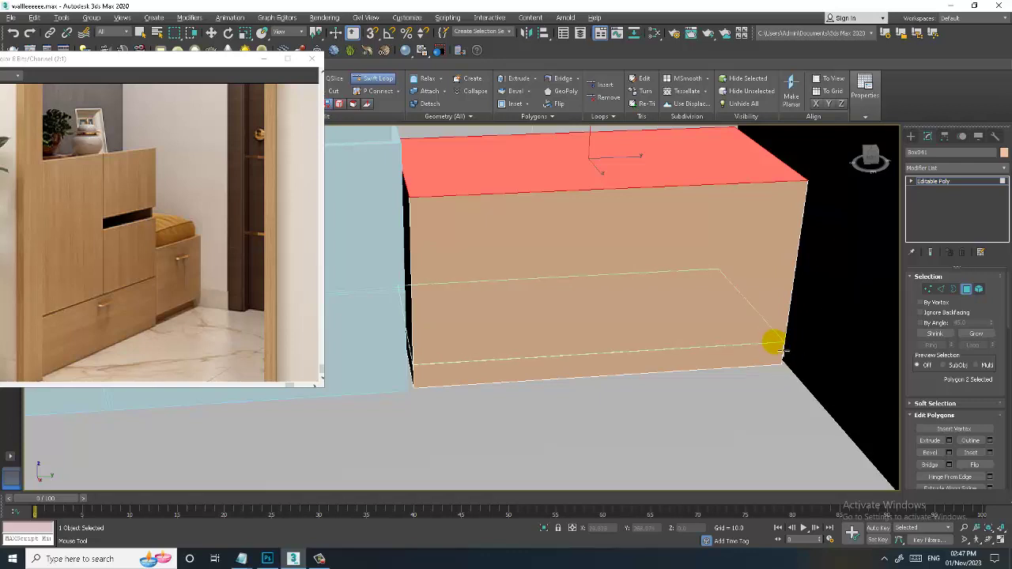
left_click(772, 343)
key("w")
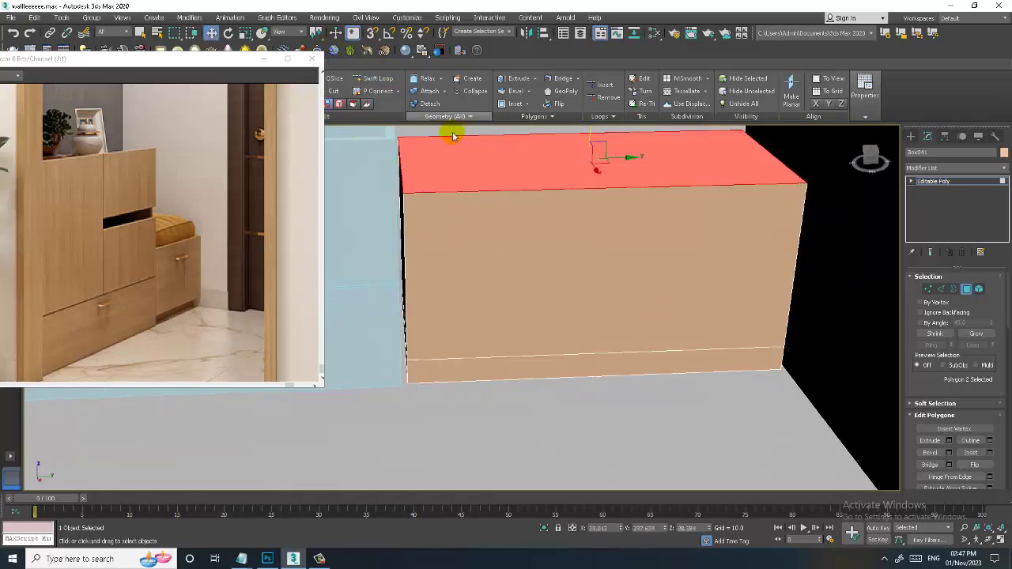
left_click(374, 78)
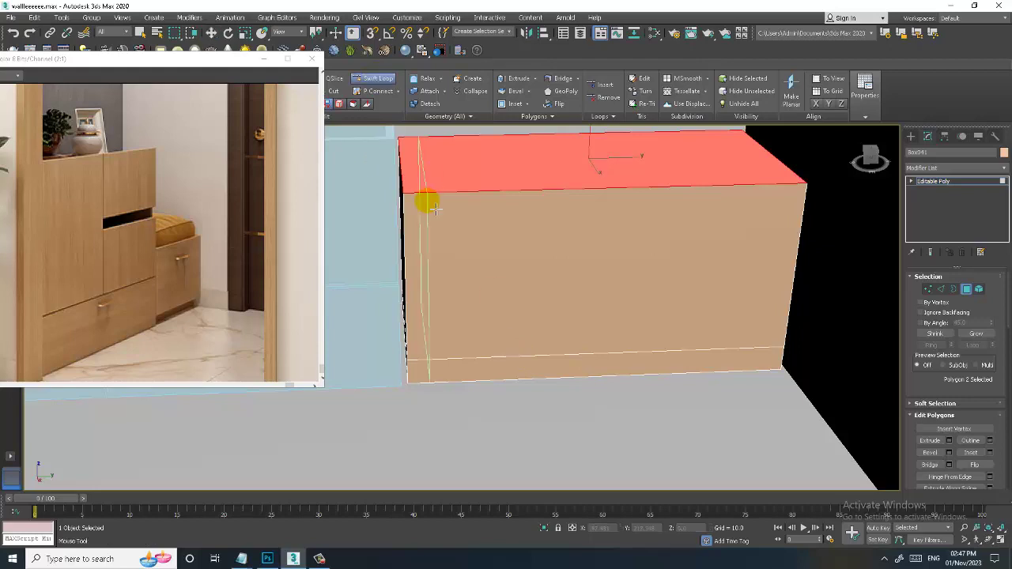
left_click(417, 197)
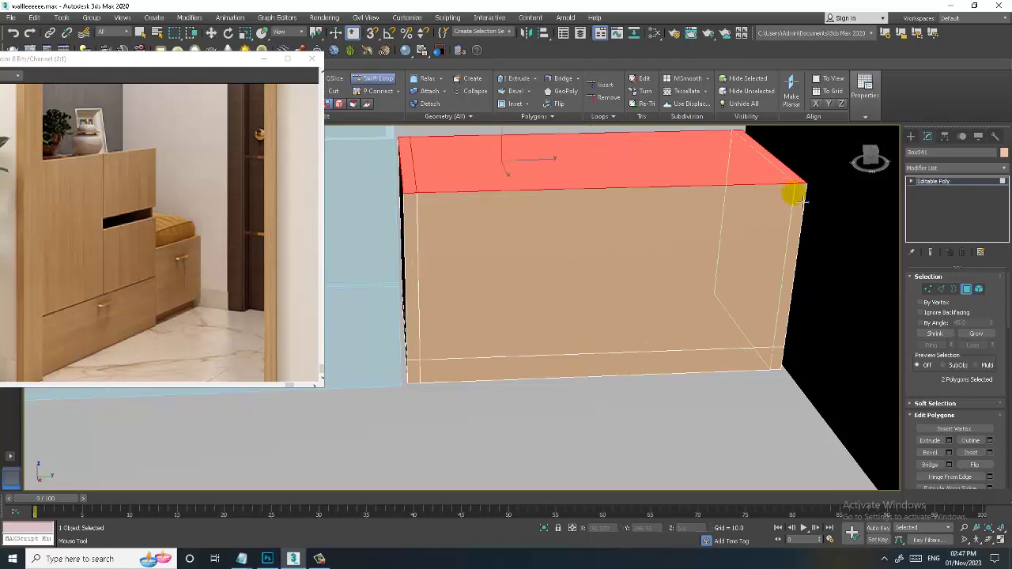
key("w")
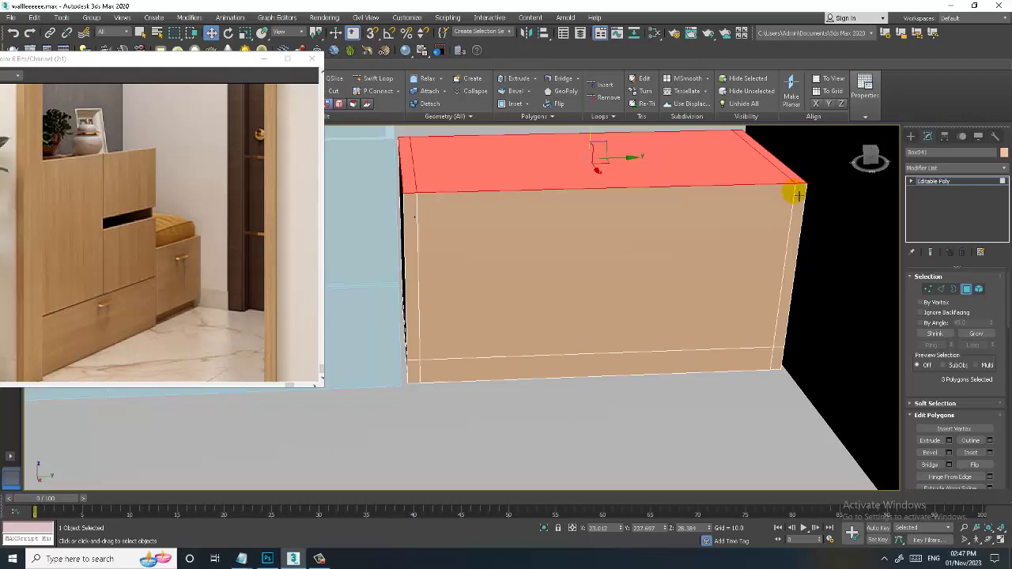
left_click(852, 280)
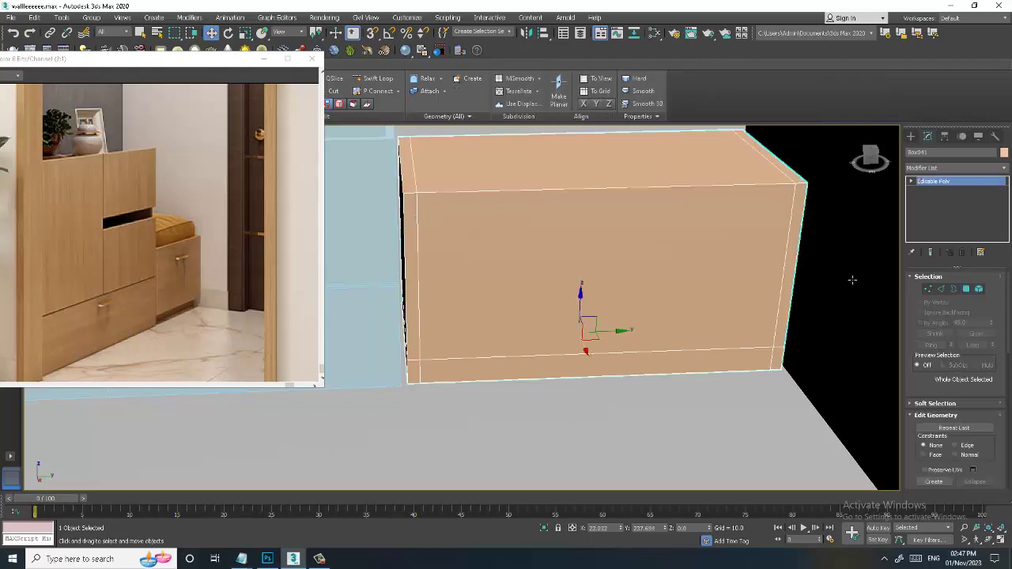
Extrude the box's bottom strip face inward to form a recessed toe-kick
left_click(674, 378)
middle_click_drag(673, 377, 746, 350, "alt")
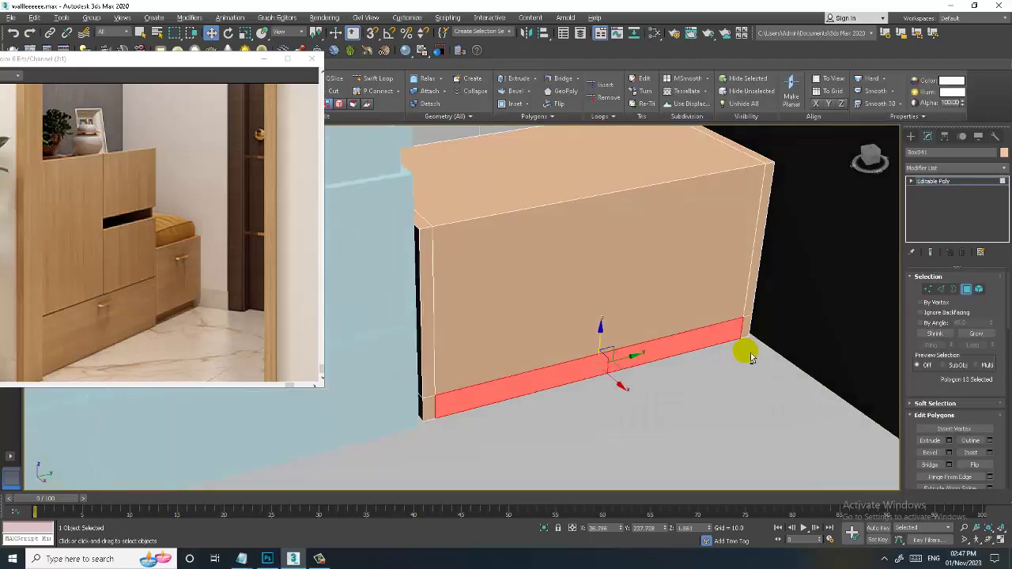
left_click(949, 441)
left_click_drag(470, 330, 490, 399)
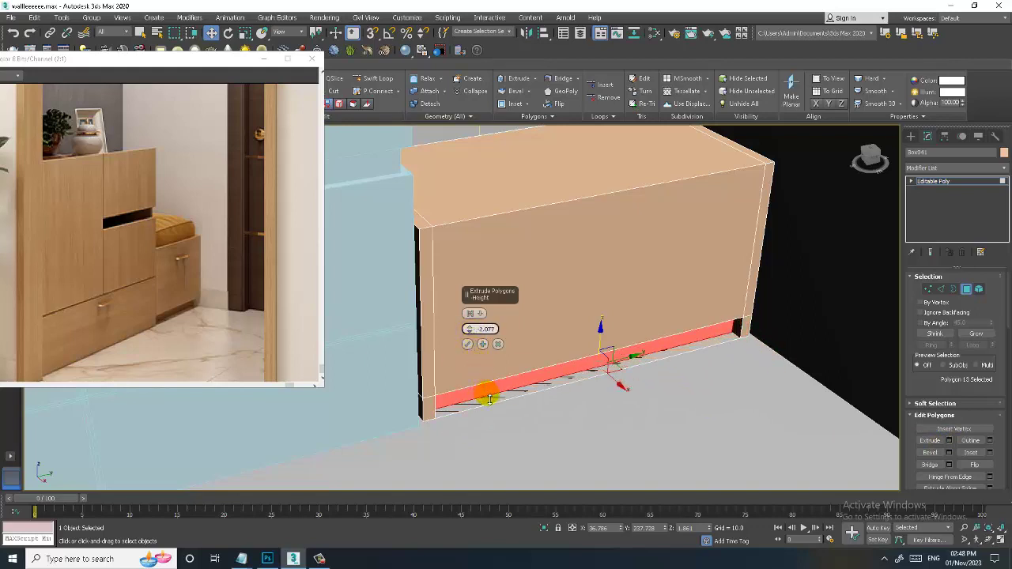
left_click(468, 345)
Return to the whole object and orbit the view down onto the cabinet top
left_click(965, 181)
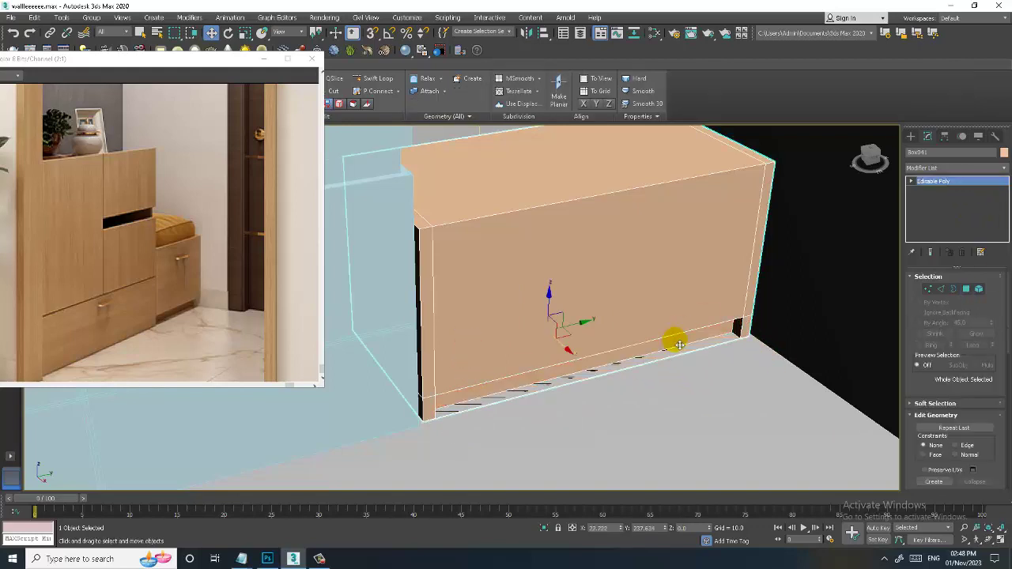
scroll(655, 314, "down", 3)
scroll(614, 373, "up", 5)
scroll(605, 351, "down", 3)
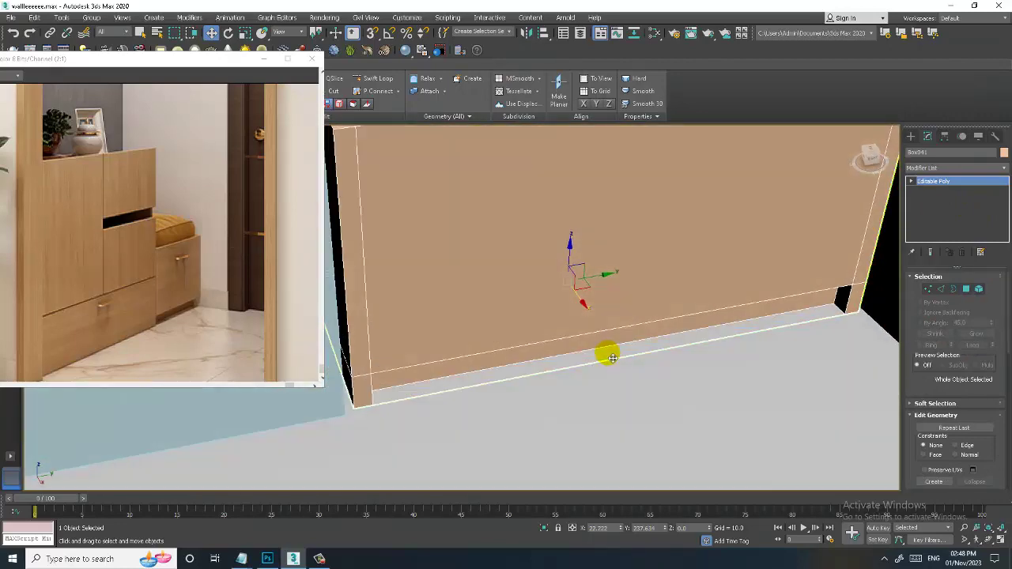
middle_click_drag(610, 346, 599, 377, "alt")
scroll(614, 372, "down", 2)
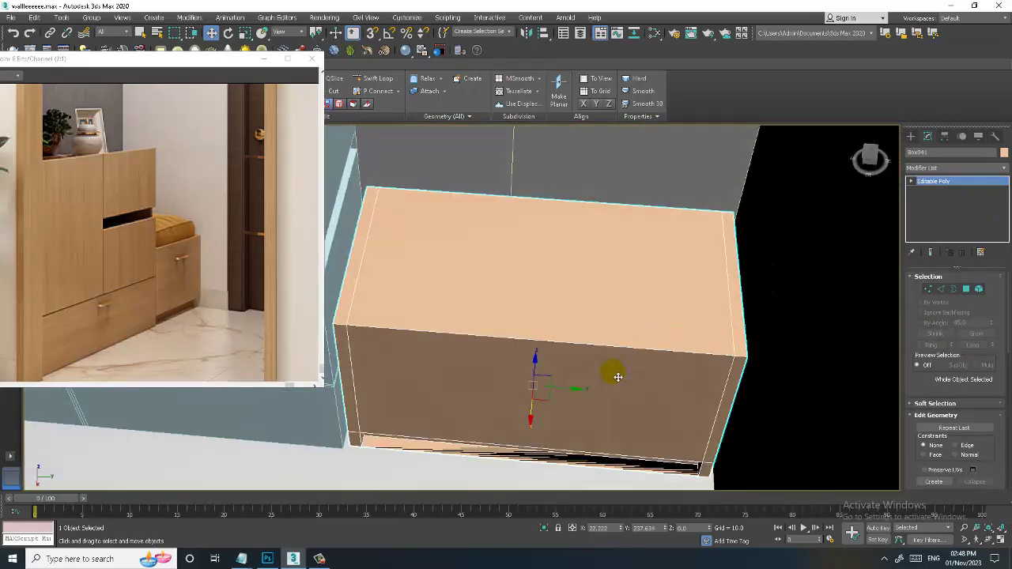
scroll(655, 346, "down", 2)
left_click(910, 137)
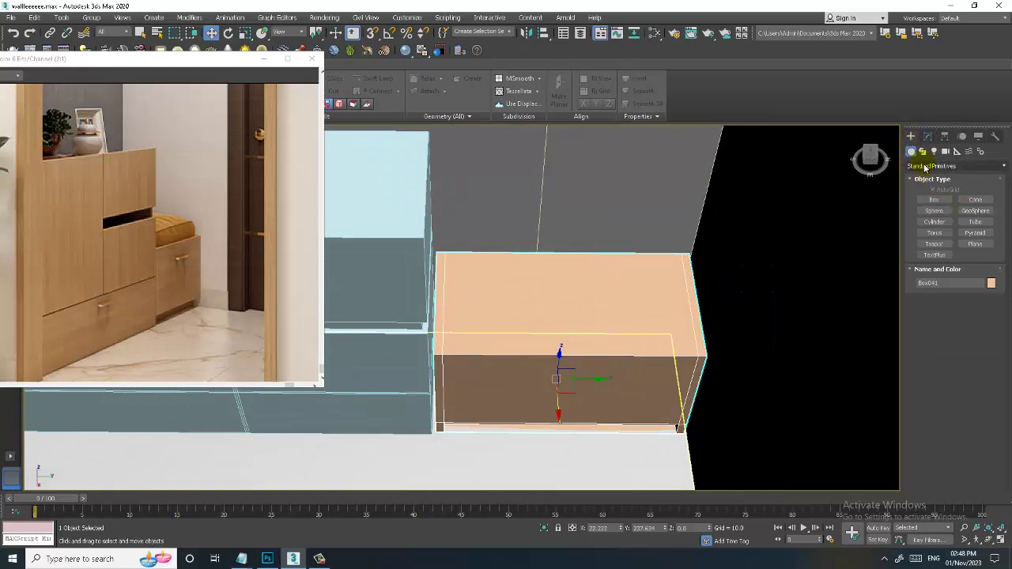
Create a ChamferBox about 53.98 × 26.32 × 10.74 with 1.65 fillet on the cabinet top
left_click(926, 166)
left_click(934, 179)
left_click(934, 211)
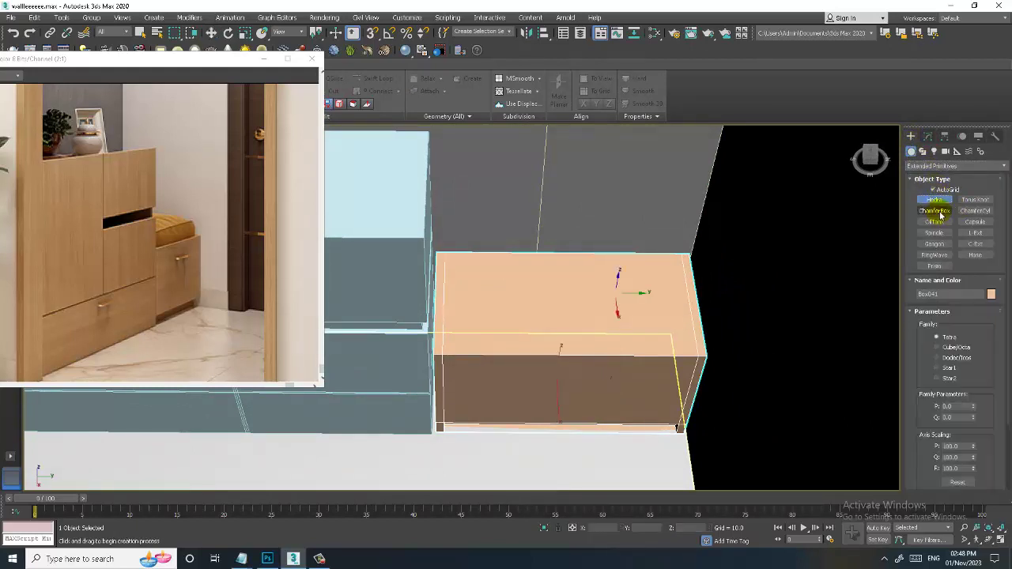
middle_click_drag(534, 277, 880, 203, "alt")
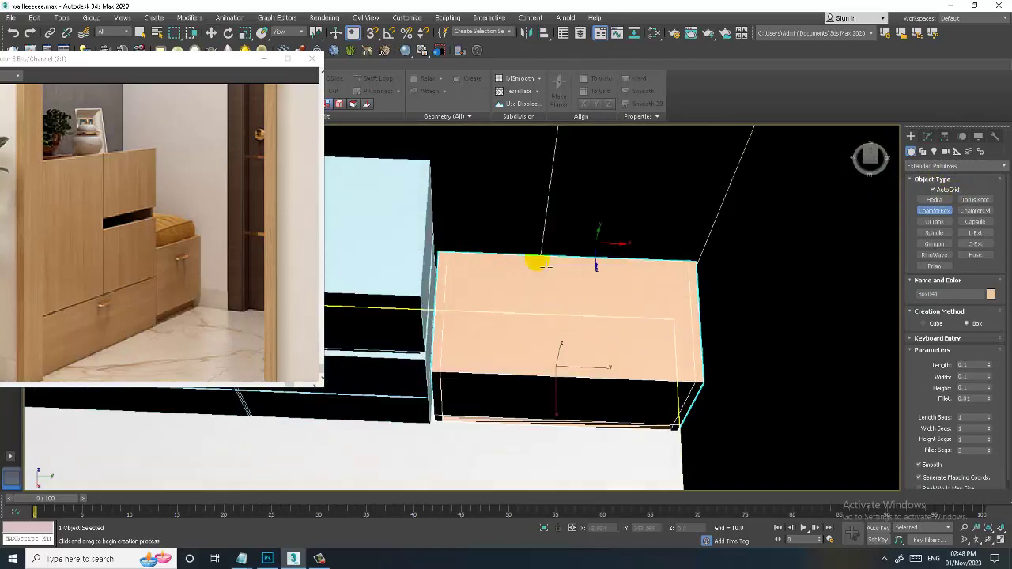
mouse_move(440, 255)
left_mouse_down()
mouse_move(682, 360)
mouse_move(707, 387)
left_mouse_up()
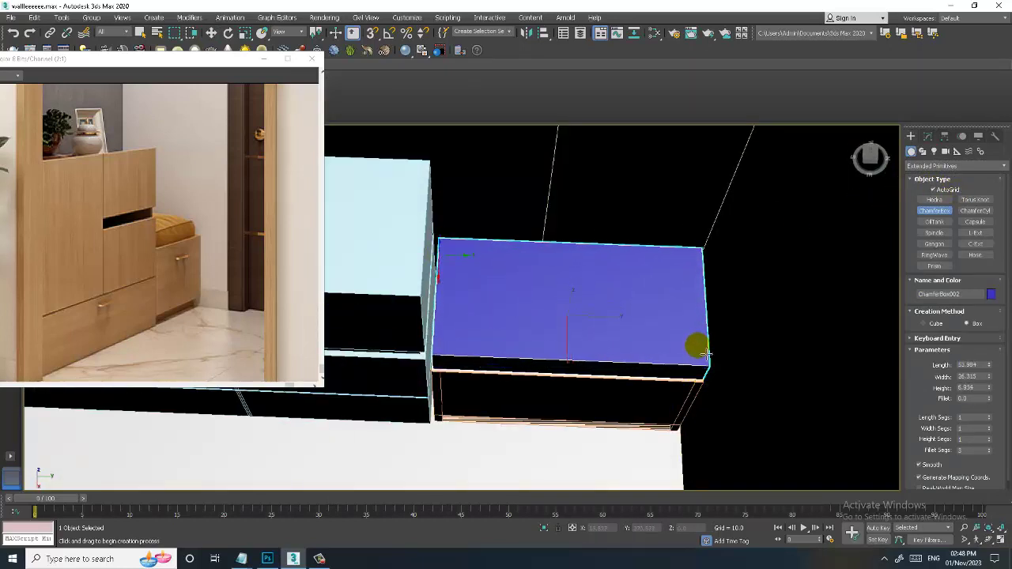
left_click(666, 362)
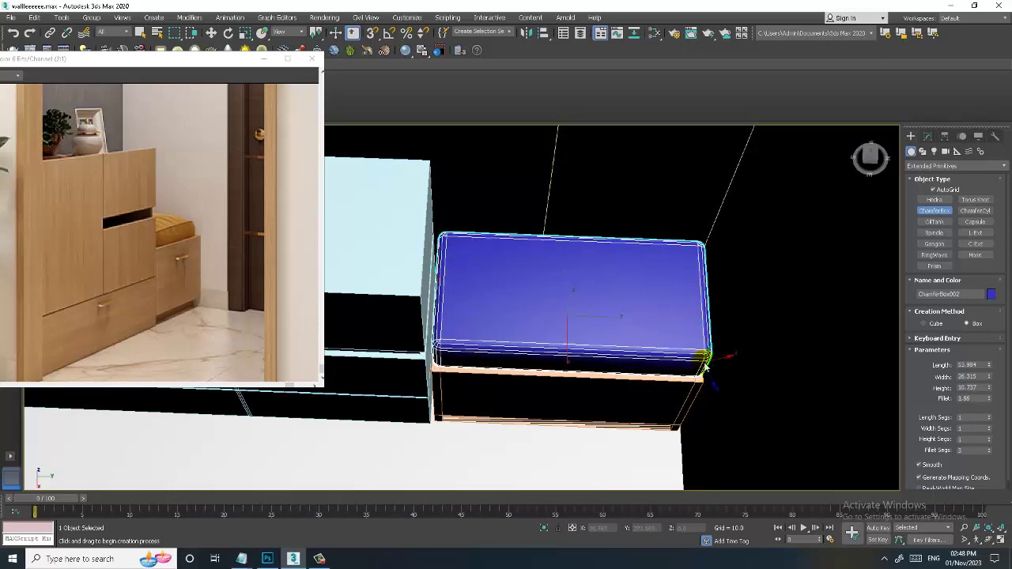
left_click(706, 365)
mouse_move(706, 365)
middle_mouse_down("alt")
mouse_move(585, 367)
mouse_move(583, 343)
mouse_move(601, 348)
middle_mouse_up("alt")
scroll(584, 367, "up", 2)
Set the ChamferBox fillet to 0.93, Length Segs 7, Width Segs 5, and raise Height Segs
left_click(927, 136)
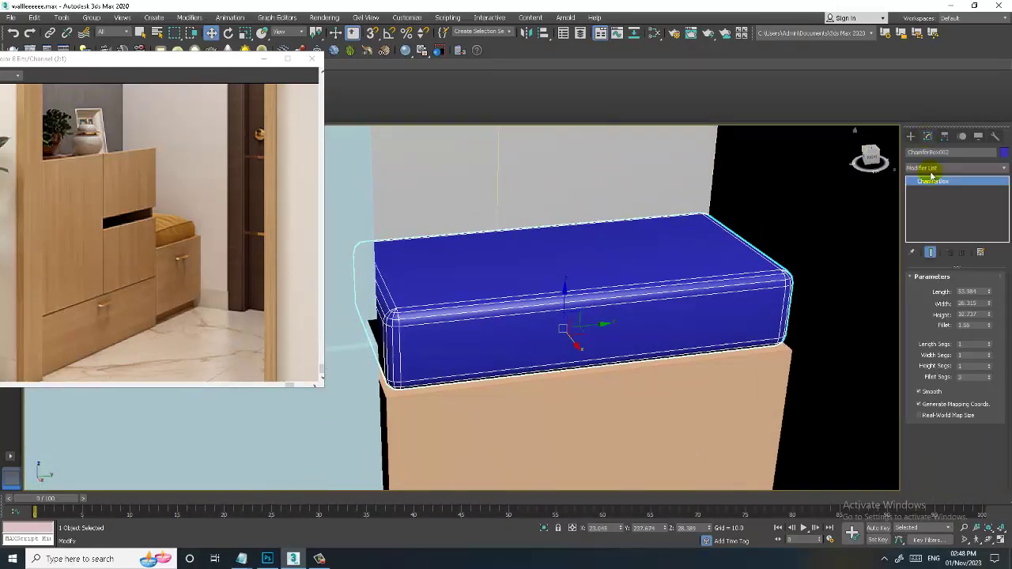
left_click_drag(989, 325, 995, 354)
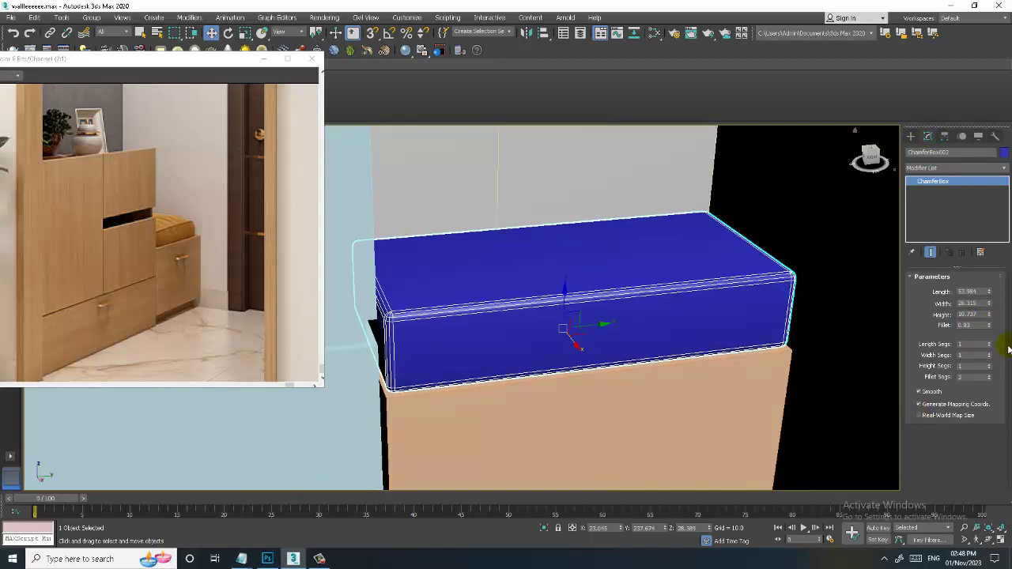
left_click_drag(990, 345, 988, 353)
middle_click_drag(616, 264, 1008, 378, "alt")
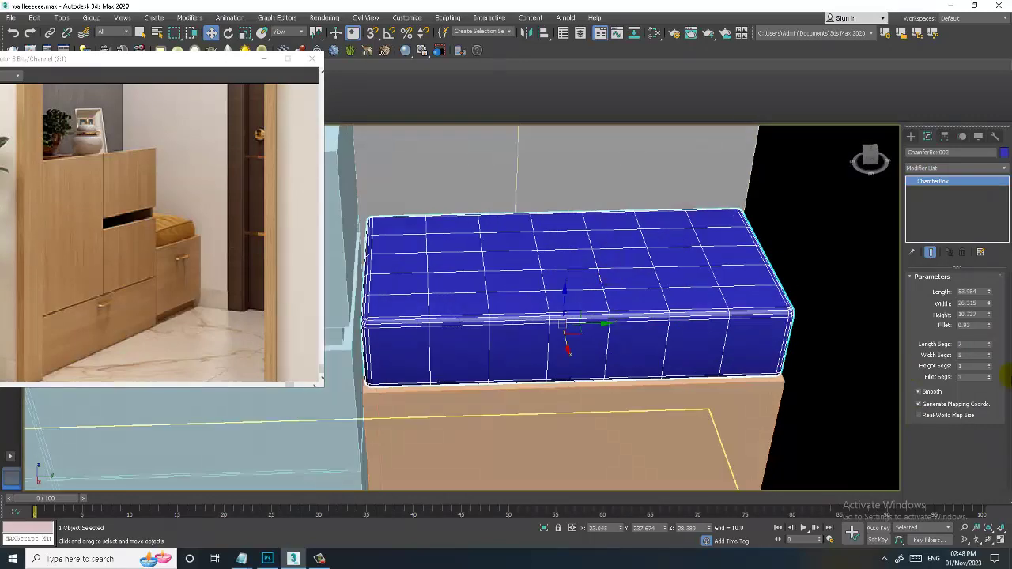
left_click_drag(988, 364, 987, 352)
scroll(553, 310, "up", 4)
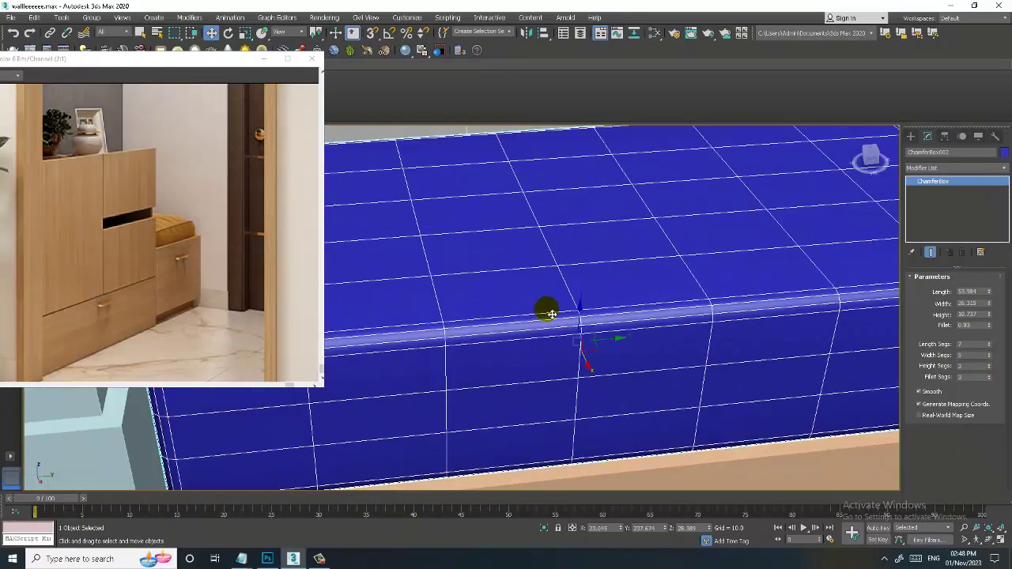
scroll(546, 315, "down", 2)
scroll(467, 311, "down", 1)
scroll(569, 300, "down", 3)
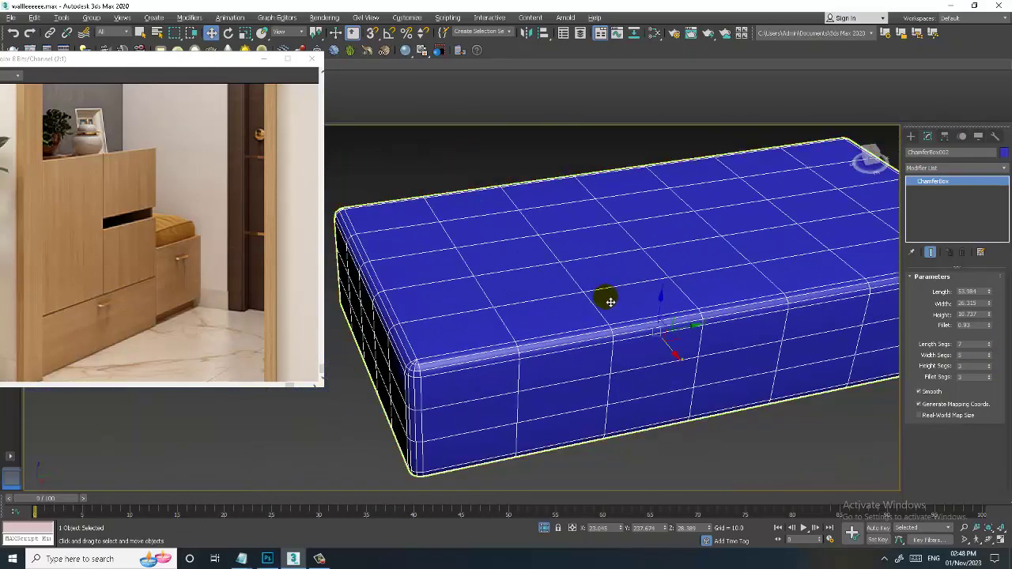
scroll(600, 283, "down", 2)
scroll(601, 283, "up", 2)
scroll(569, 269, "up", 1)
Convert the chamfer box to Editable Poly and select the faces of its top edge band
right_click(541, 250)
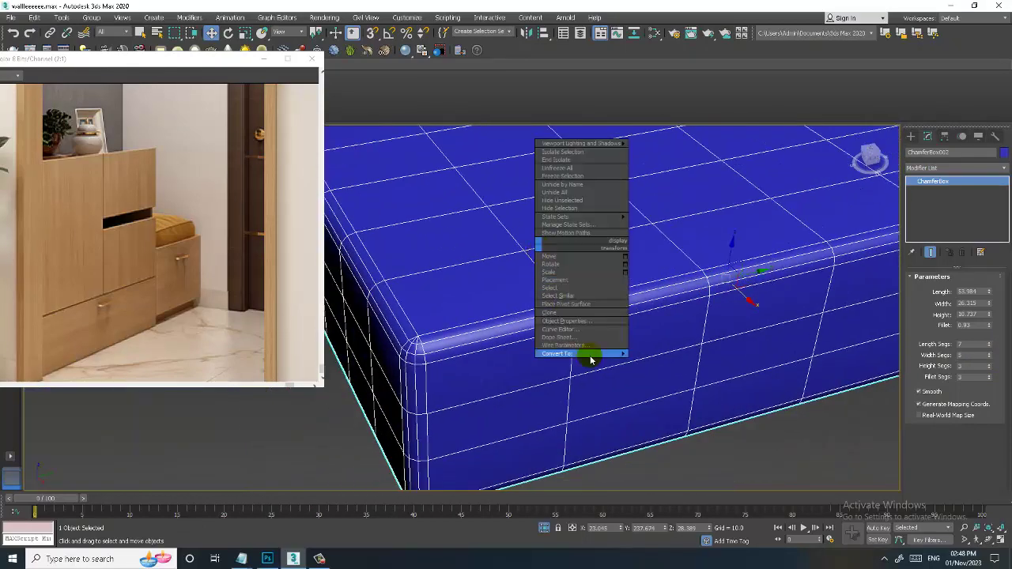
left_click(691, 363)
key("2")
scroll(396, 348, "up", 2)
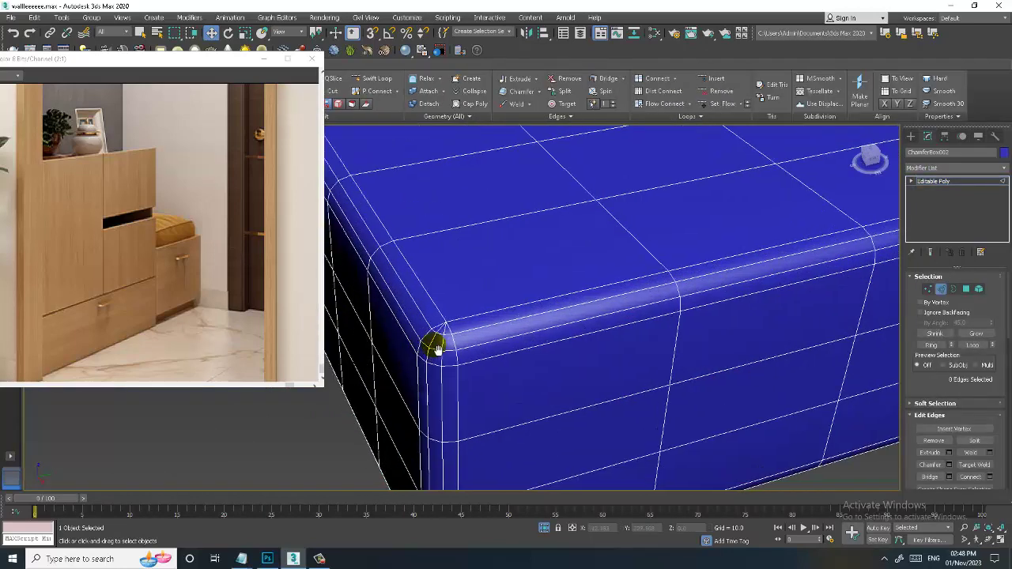
scroll(451, 338, "up", 1)
left_click(466, 340)
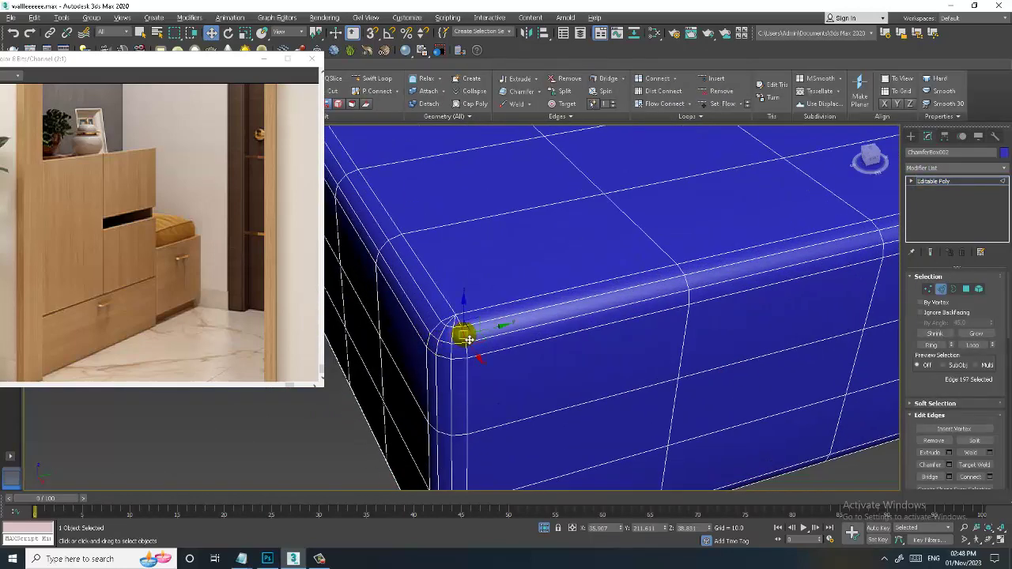
left_click(984, 331)
left_click(967, 290, "ctrl")
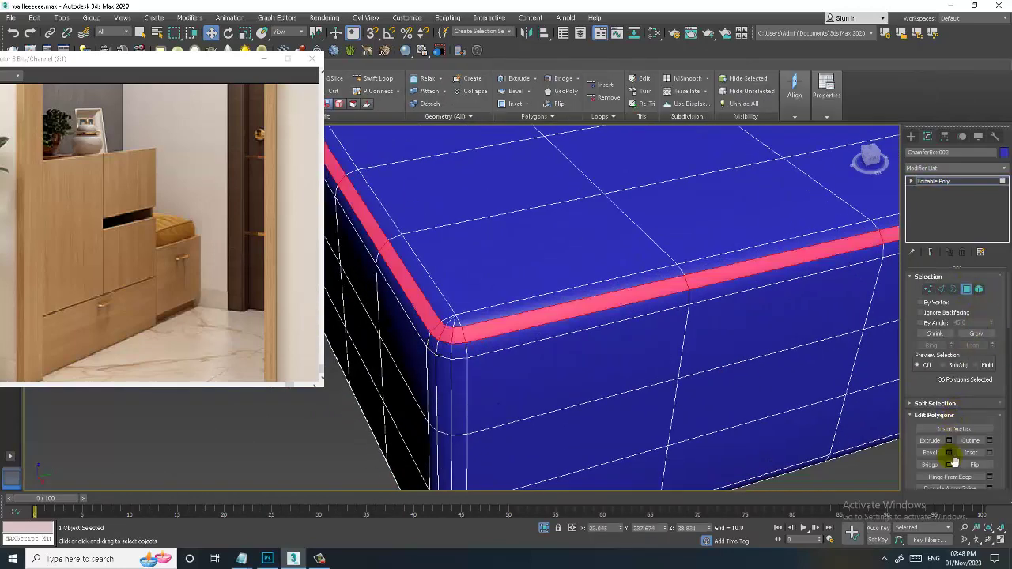
Extrude the band faces by group with a height of 0.219
left_click(949, 440)
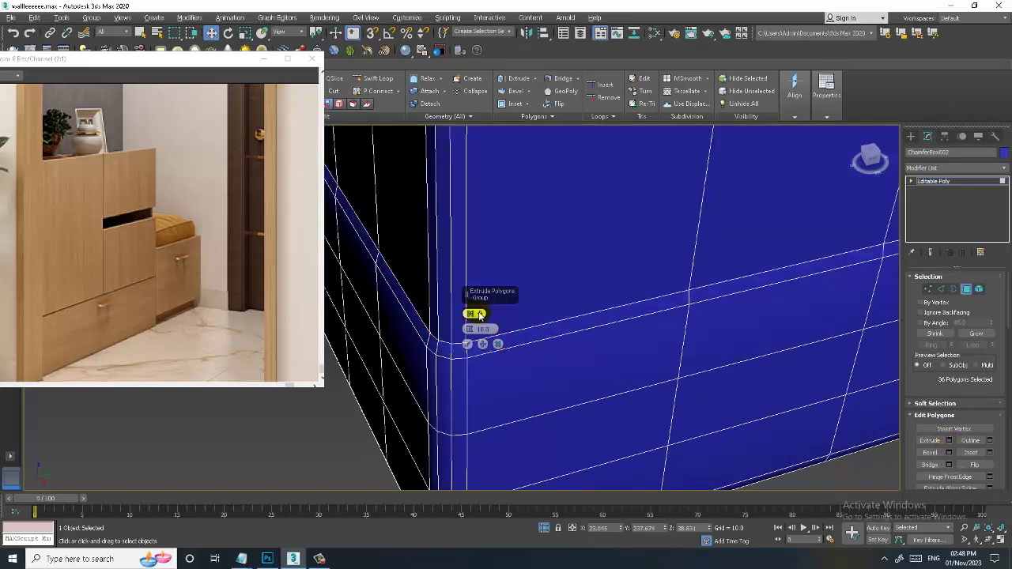
left_click(496, 335)
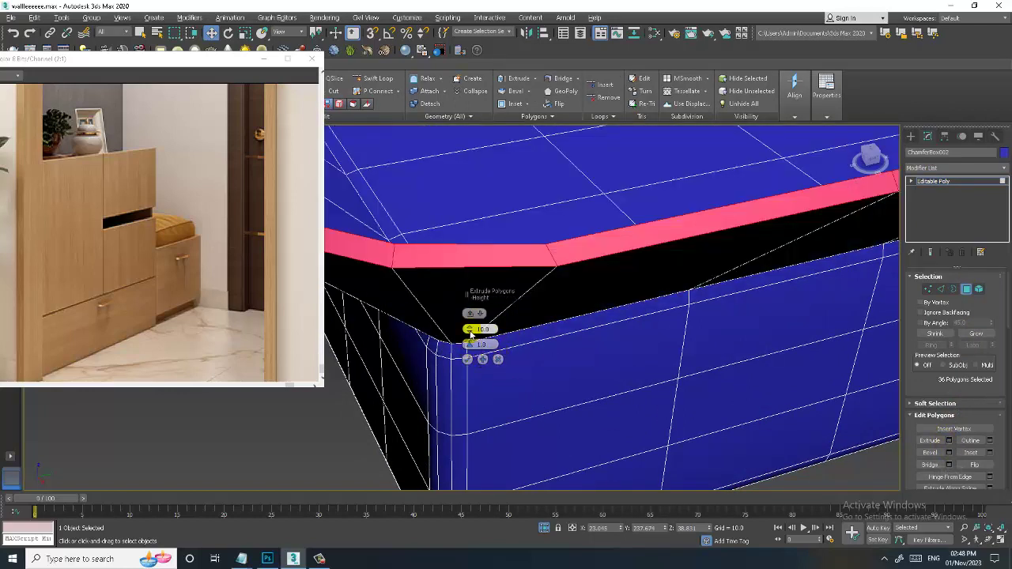
left_click_drag(470, 333, 481, 362)
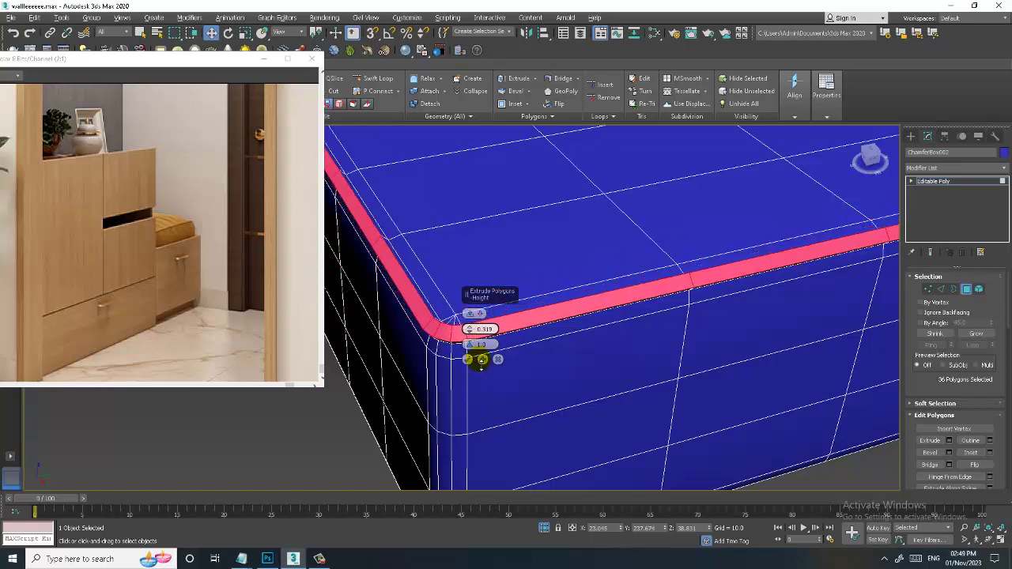
mouse_move(580, 356)
middle_mouse_down("alt")
mouse_move(666, 327)
mouse_move(577, 278)
mouse_move(417, 270)
middle_mouse_up("alt")
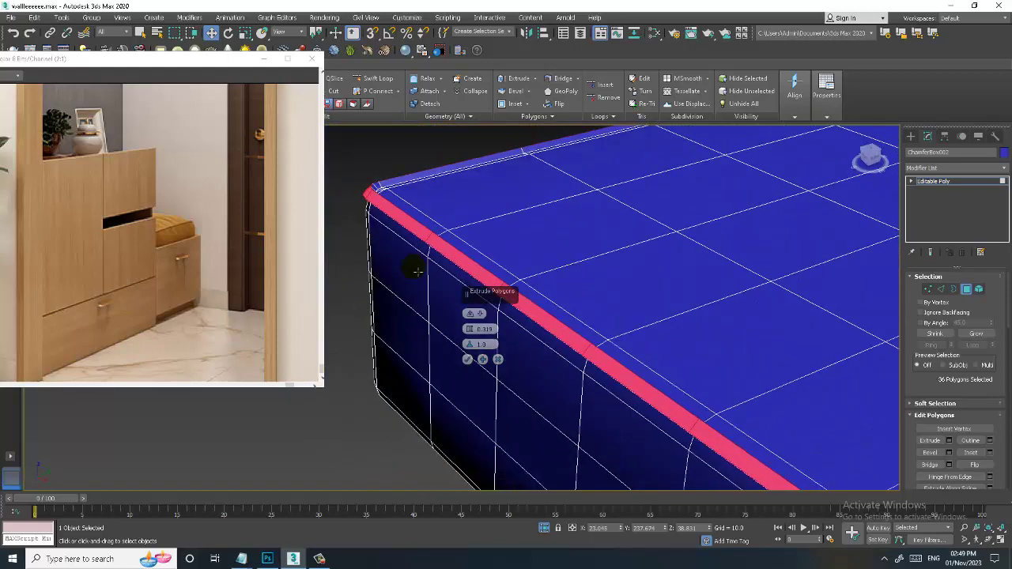
left_click_drag(472, 339, 476, 336)
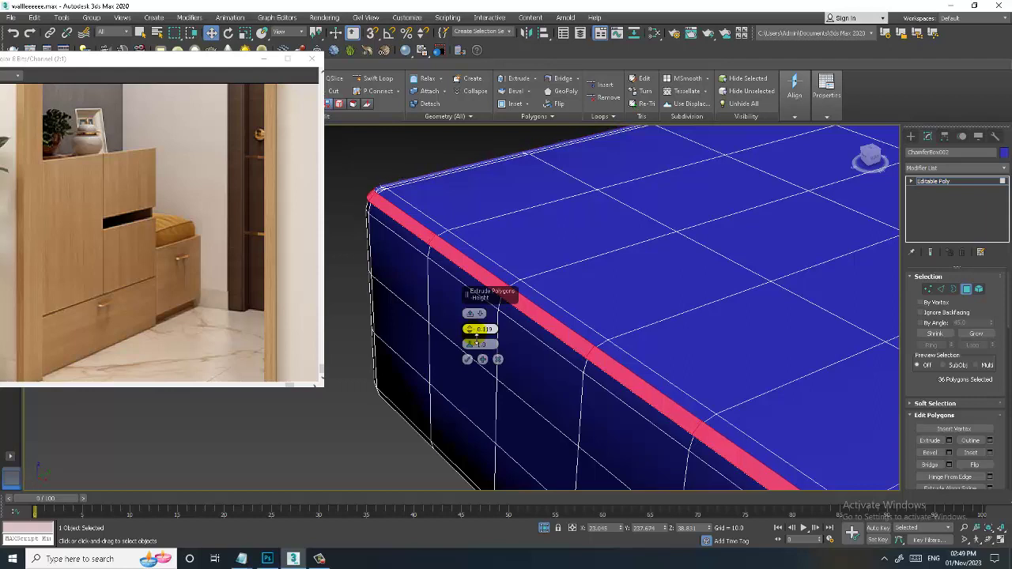
left_click_drag(475, 337, 475, 336)
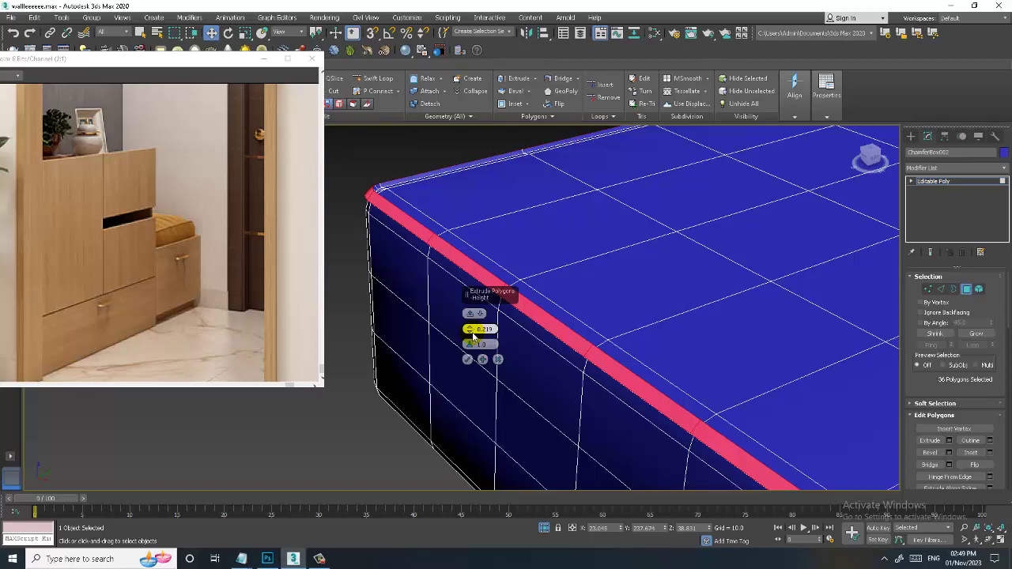
left_click(478, 358)
middle_click_drag(499, 274, 514, 316)
scroll(553, 320, "up", 3)
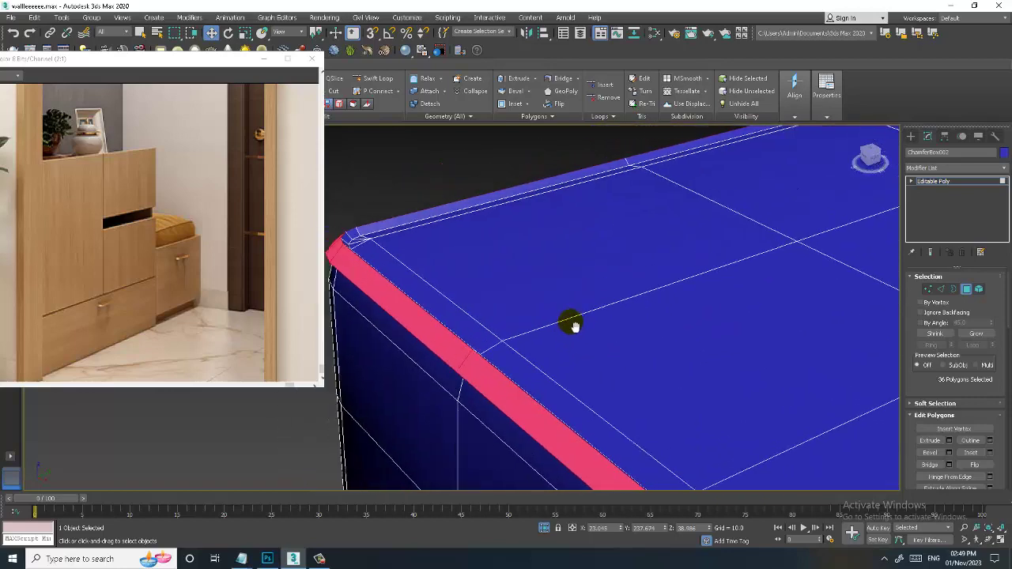
Cancel an edge-loop insertion and exit face editing back to the whole object
left_click(370, 78)
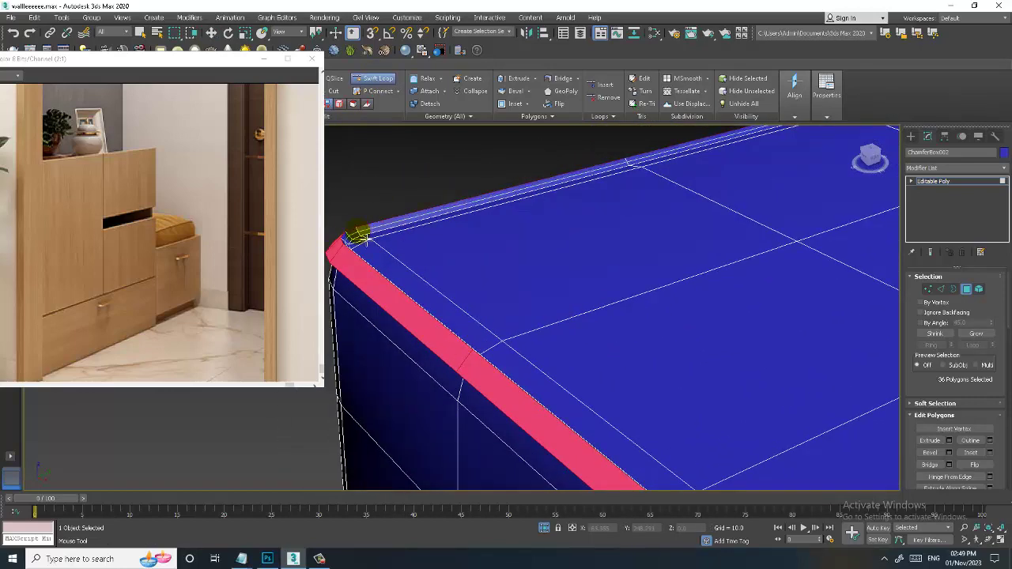
mouse_move(426, 231)
middle_mouse_down("alt")
mouse_move(485, 249)
mouse_move(526, 232)
mouse_move(571, 264)
mouse_move(569, 299)
mouse_move(636, 154)
mouse_move(633, 172)
middle_mouse_up("alt")
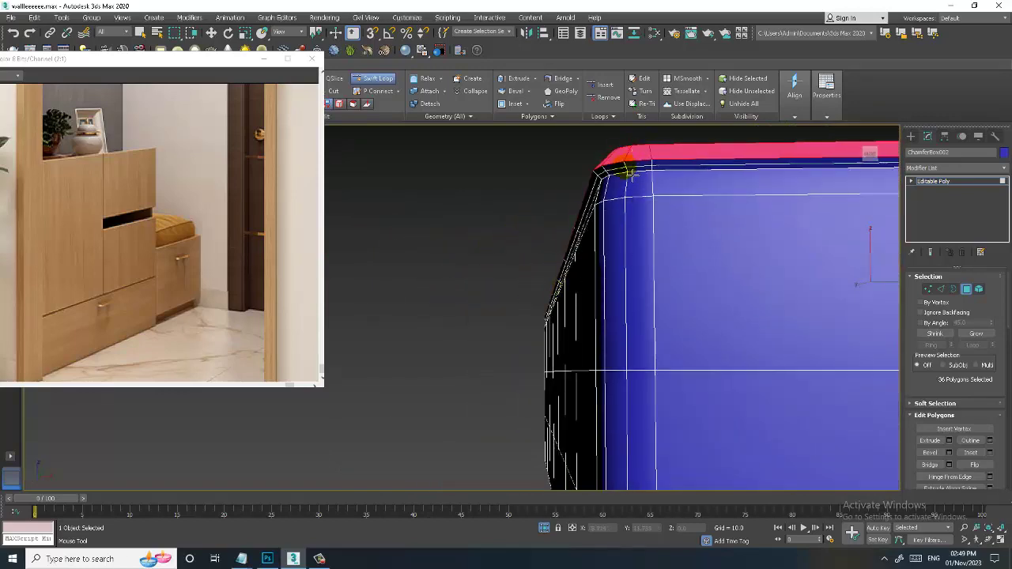
right_click(630, 177)
mouse_move(703, 244)
middle_mouse_down("alt")
mouse_move(671, 274)
mouse_move(621, 294)
middle_mouse_up("alt")
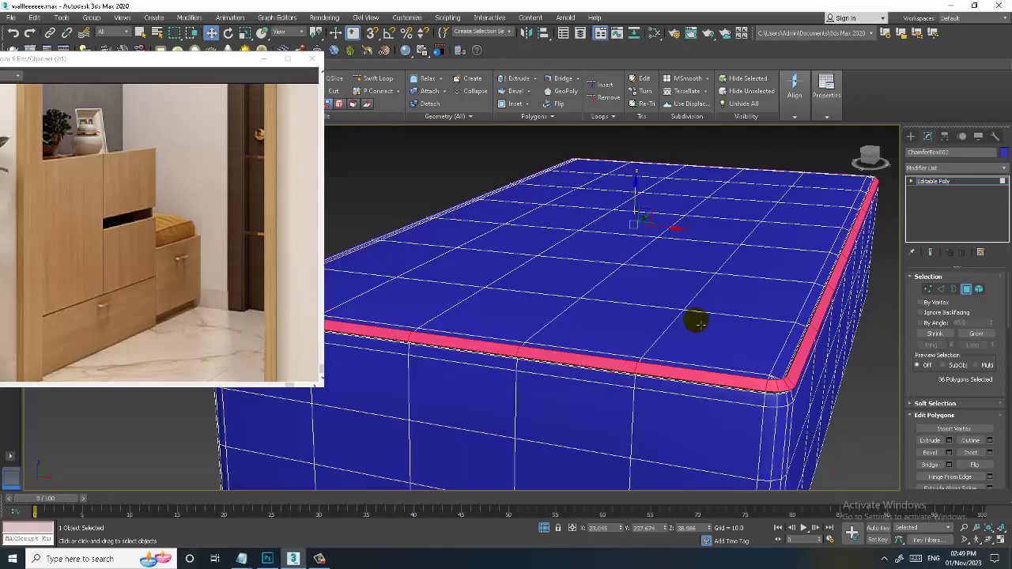
left_click(962, 181)
middle_click_drag(713, 298, 673, 317, "alt")
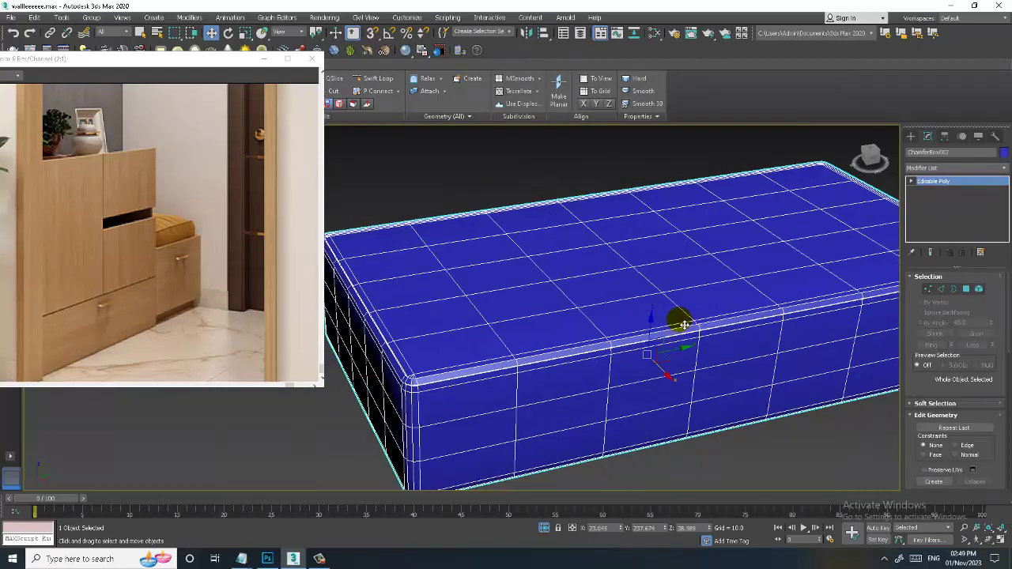
Add an FFD(box) 4x4x4 modifier and raise its top control points to puff up the cushion
left_click(956, 168)
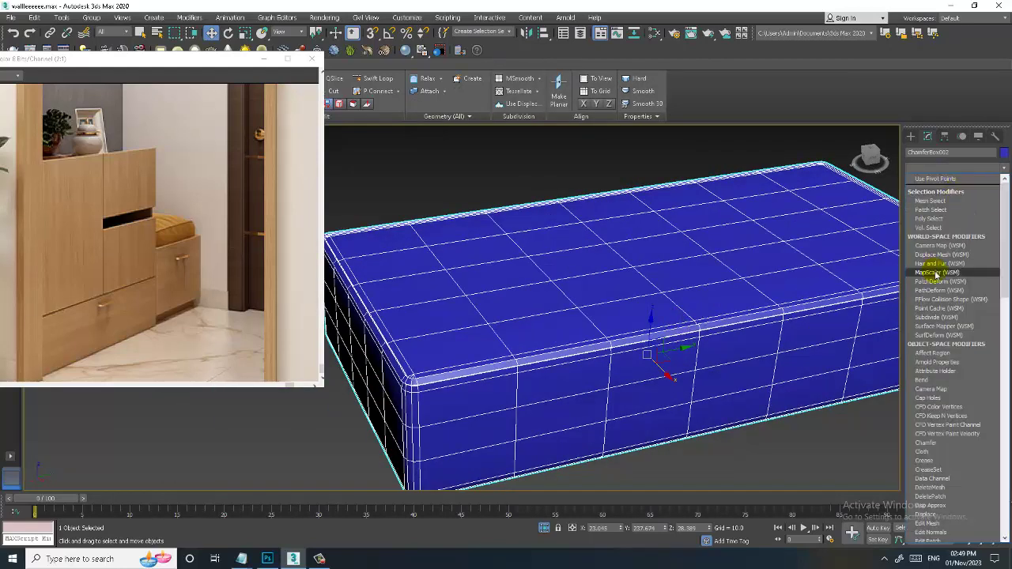
scroll(937, 274, "down", 10)
left_click(929, 214)
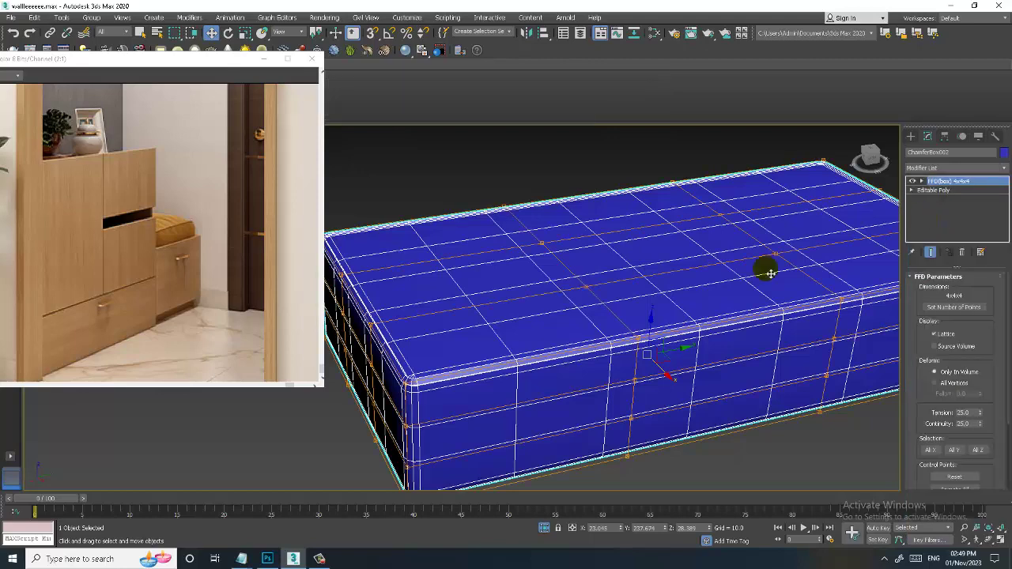
key("1")
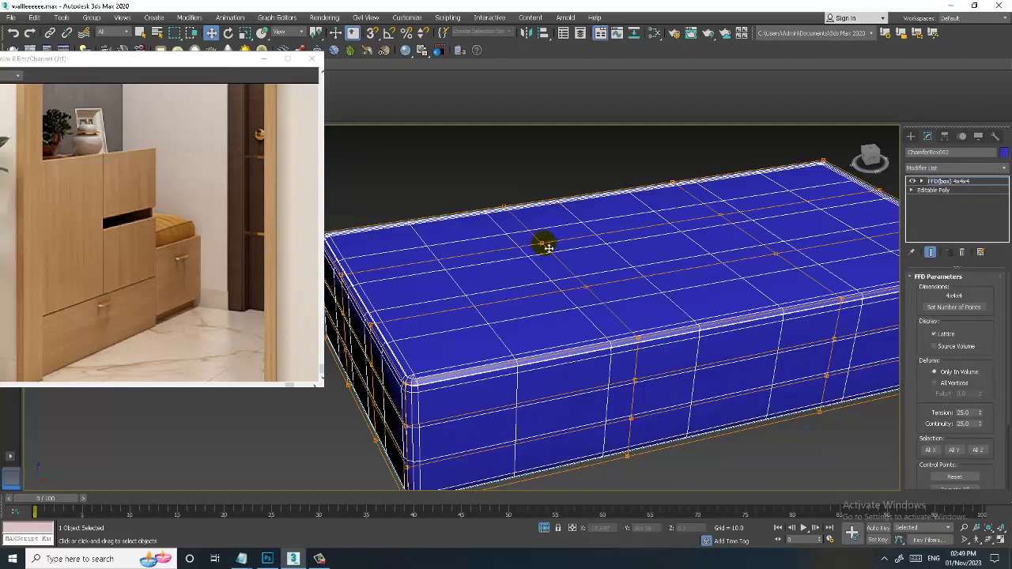
left_click(545, 245)
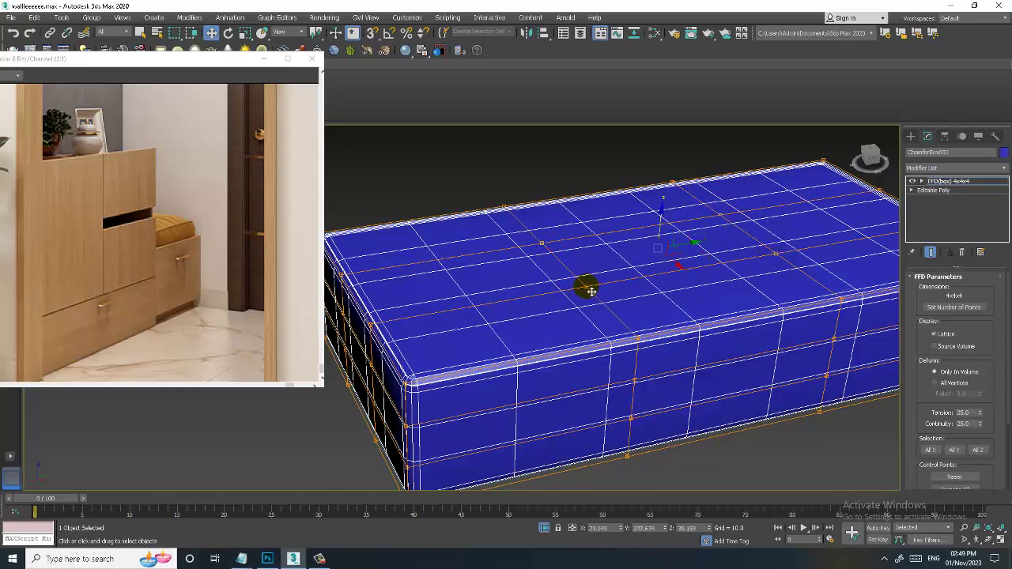
left_click_drag(657, 226, 662, 209)
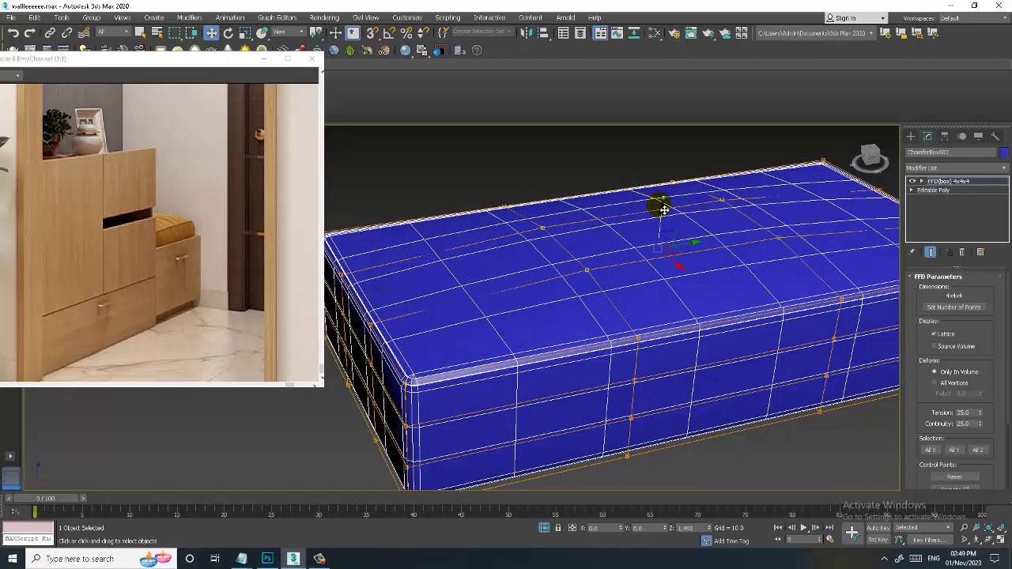
middle_click_drag(660, 207, 641, 314, "alt")
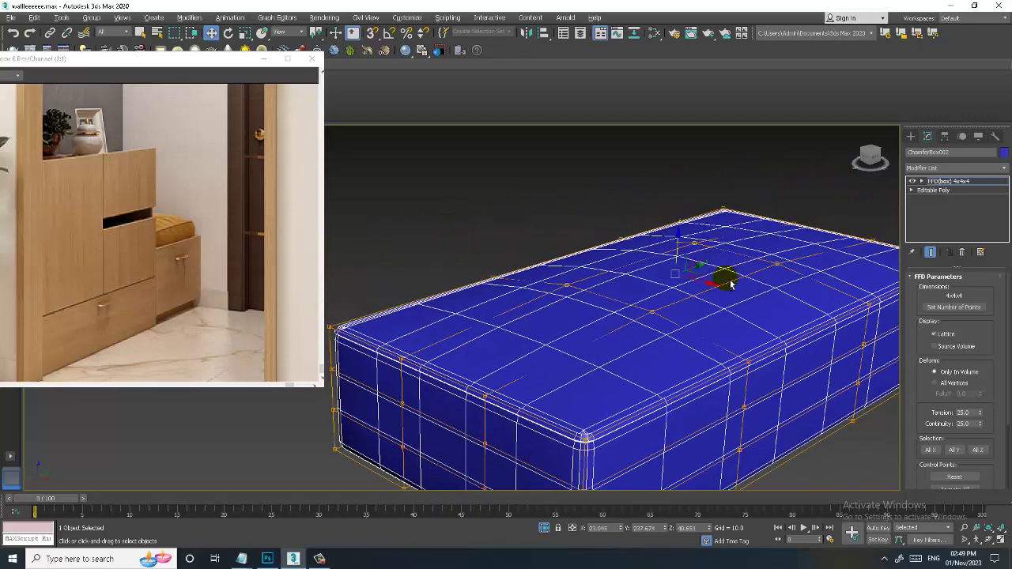
In a maximized Front view, adjust the FFD control points at both cushion ends
key("alt+w")
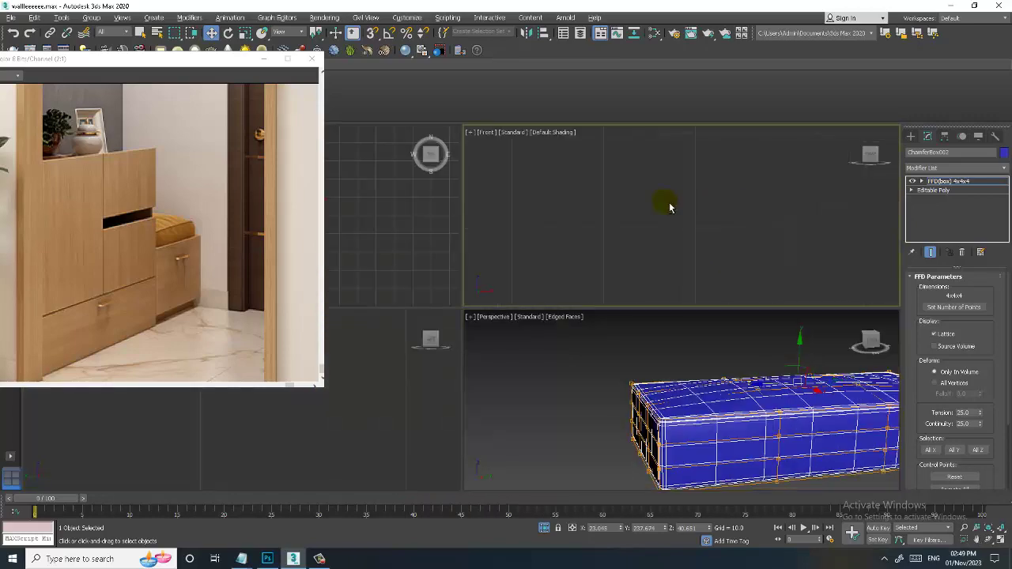
key("alt+w")
scroll(627, 292, "up", 2)
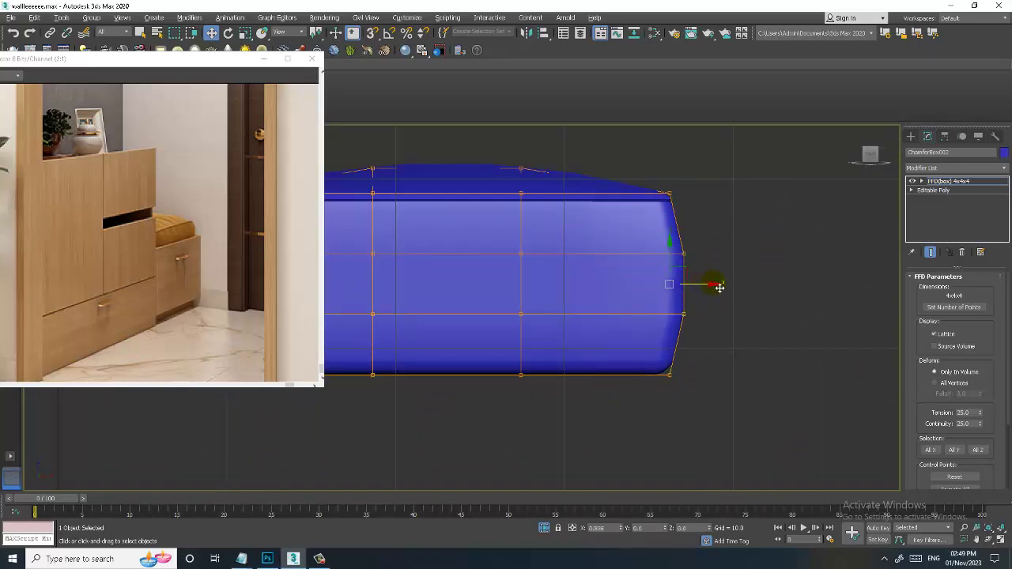
middle_click_drag(714, 285, 621, 289)
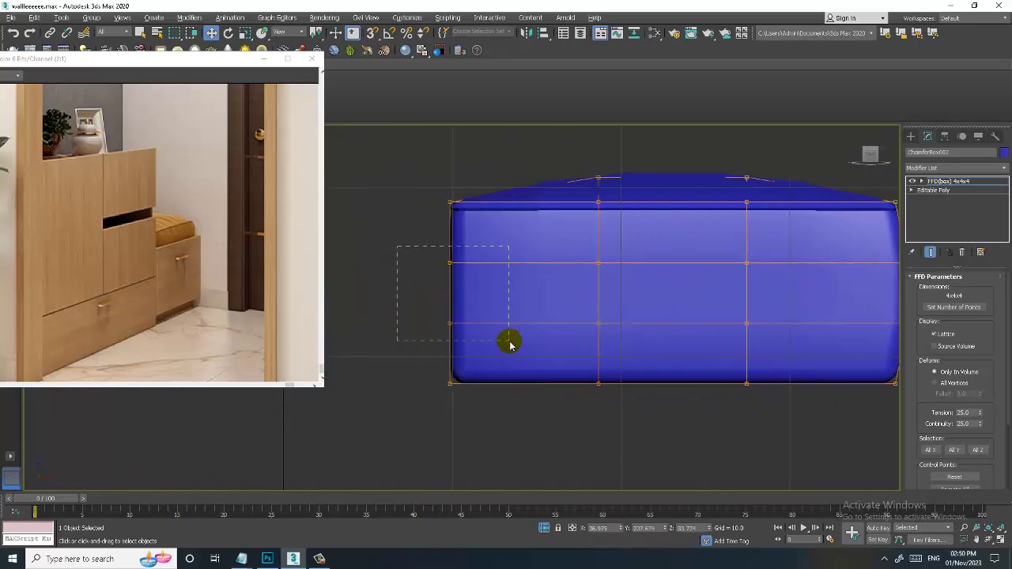
left_click_drag(509, 342, 474, 293)
key("alt+w")
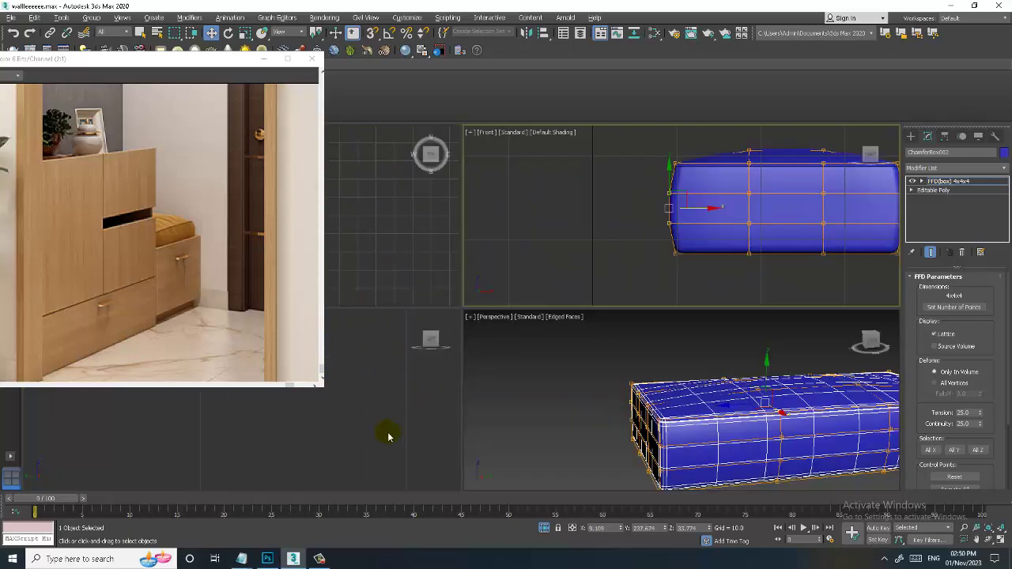
key("alt+w")
scroll(567, 331, "up", 3)
left_click_drag(624, 314, 680, 380)
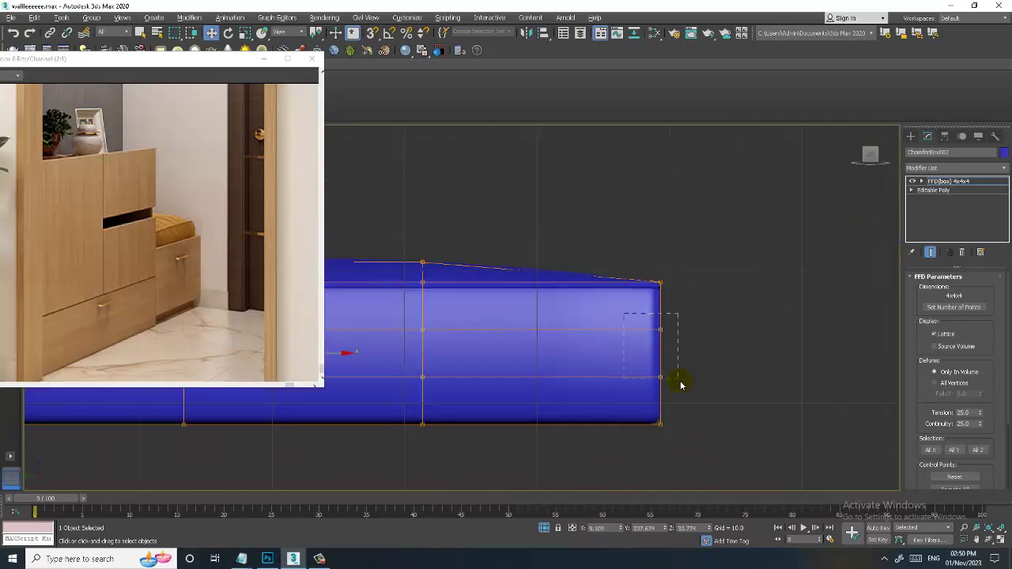
middle_click_drag(702, 354, 865, 350)
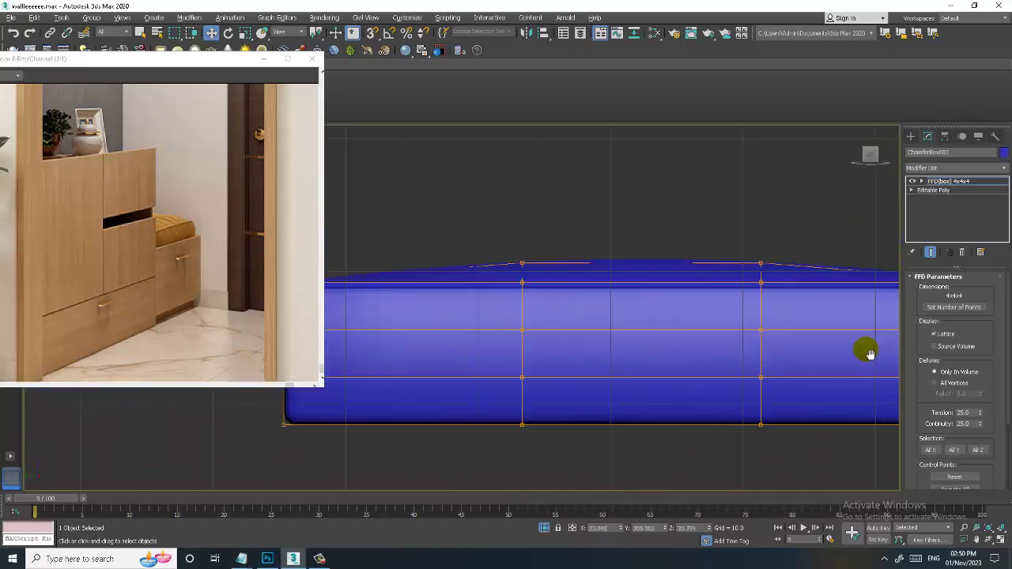
mouse_move(510, 354)
left_mouse_down()
mouse_move(552, 370)
mouse_move(544, 359)
left_mouse_up()
Exit control-point editing and maximize the Perspective viewport
left_click(948, 181)
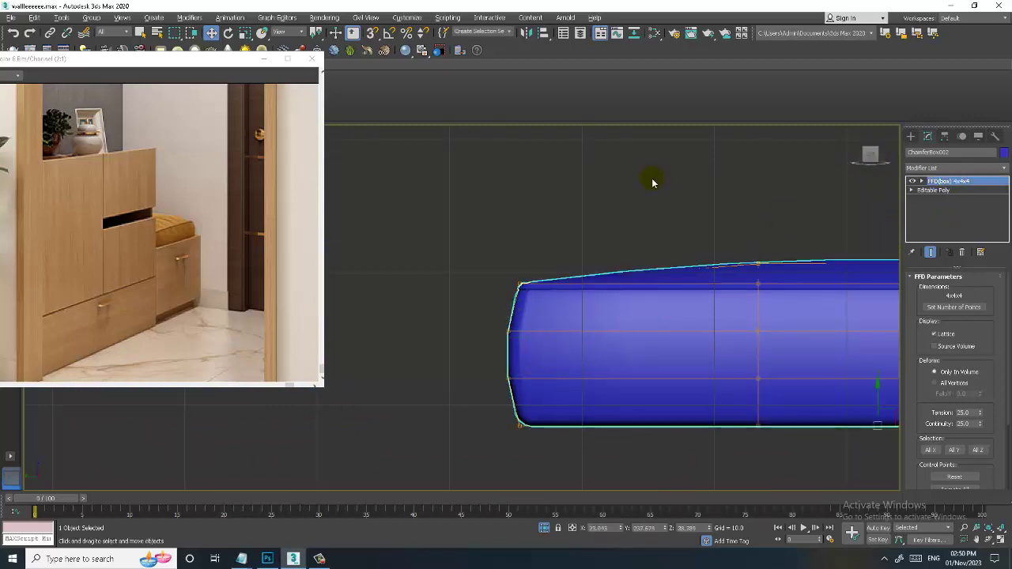
right_click(650, 181)
left_click(671, 107)
scroll(645, 292, "down", 3)
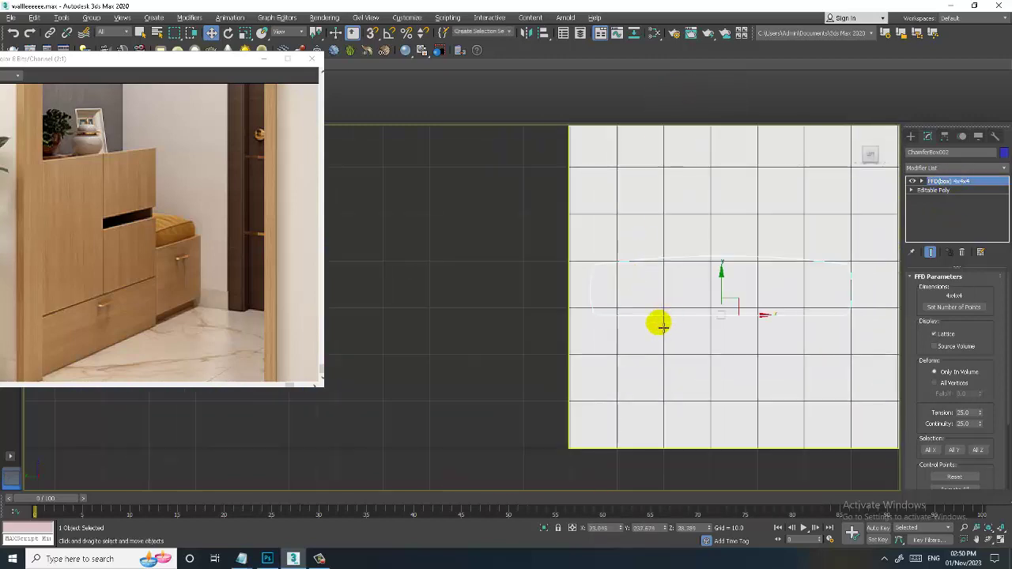
key("alt+w")
left_click(688, 385)
key("alt+w")
Select the seat chest and both light-blue cabinets, then pick Material #25 in the Slate Material Editor
middle_click_drag(682, 385, 790, 316, "alt")
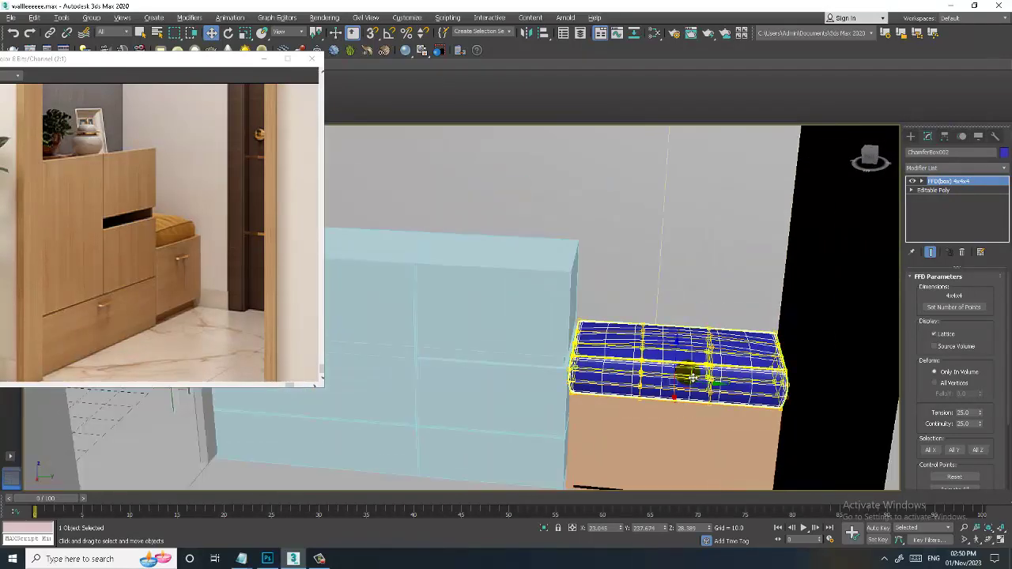
scroll(711, 311, "down", 3)
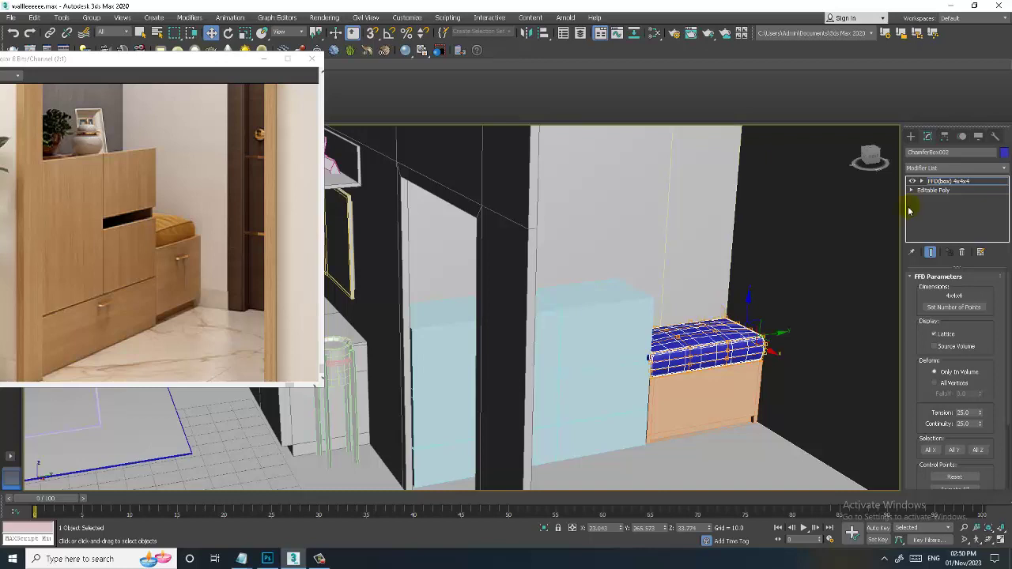
left_click(982, 182)
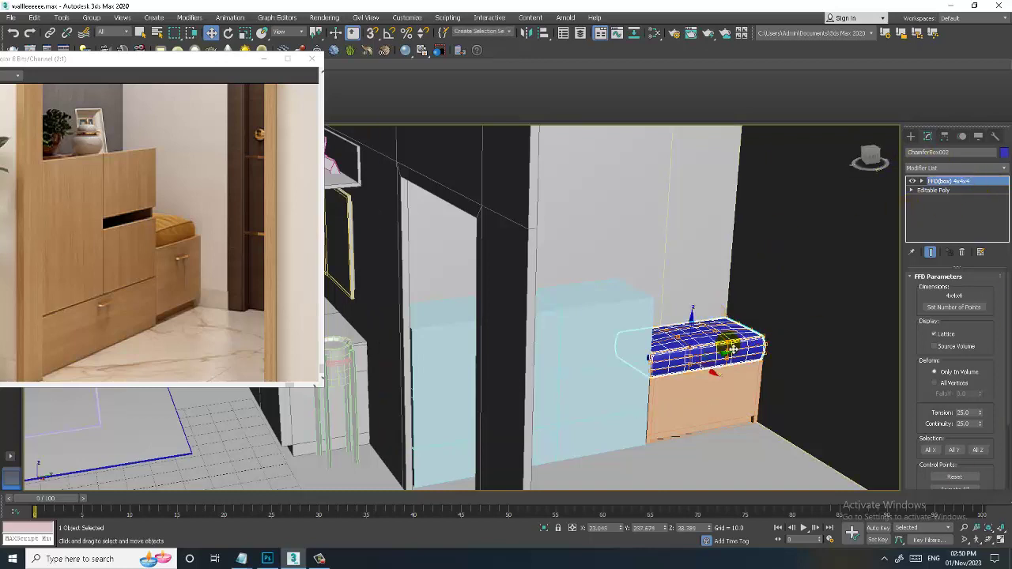
left_click(695, 396)
left_click(603, 379, "ctrl")
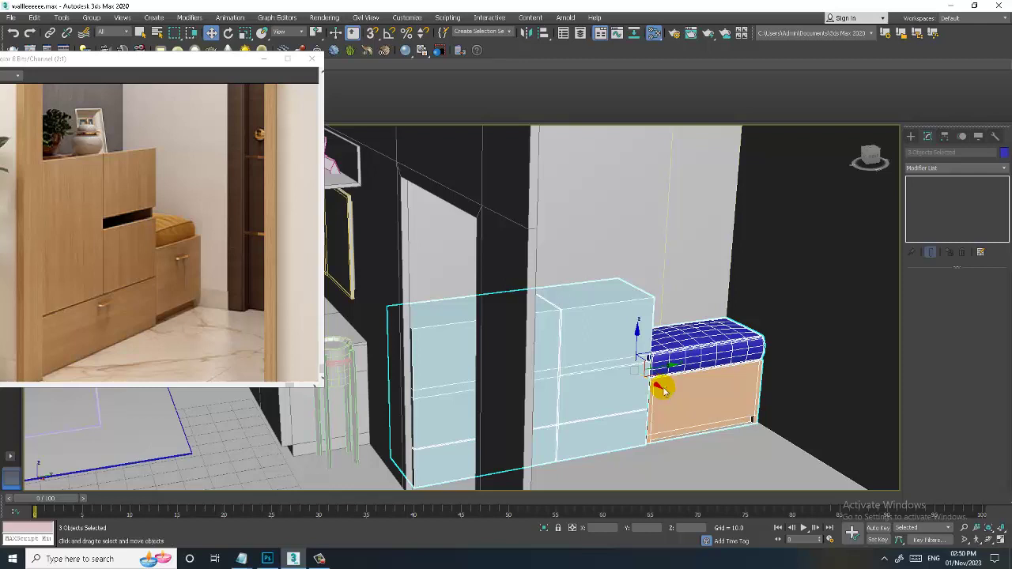
key("m")
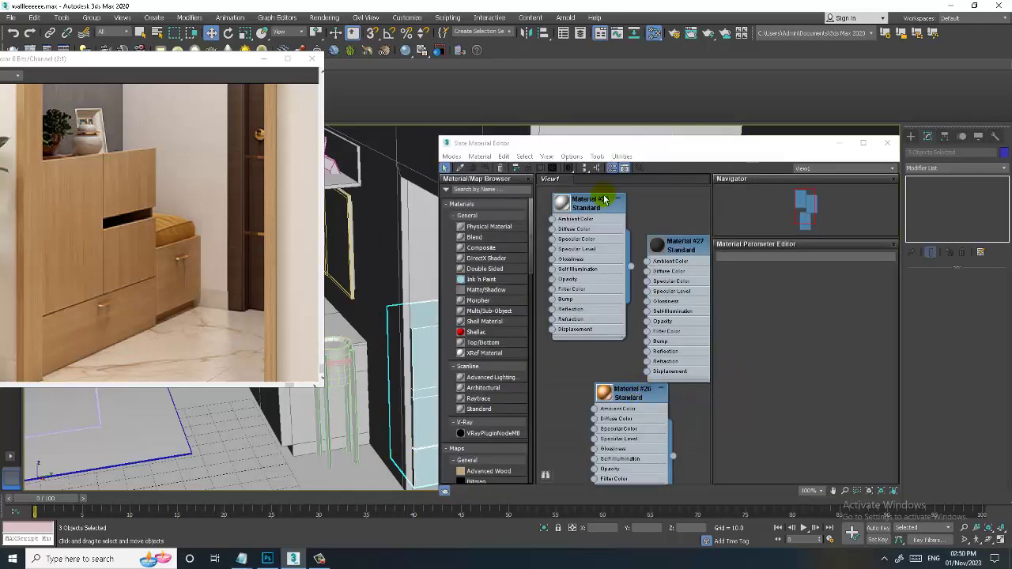
left_click(598, 207)
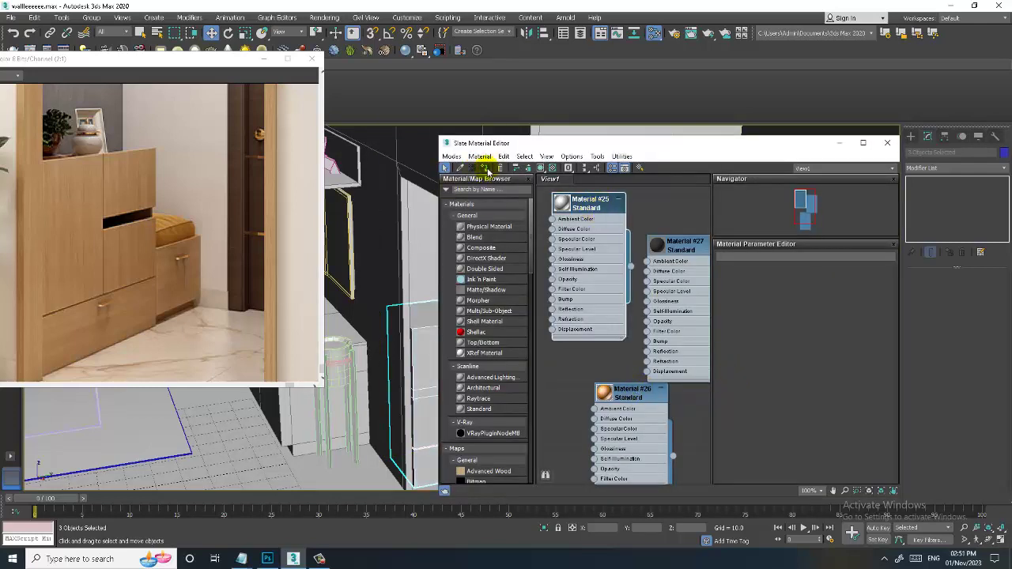
Assign Material #25 to the chest and cabinets, then clear the selection
left_click(840, 144)
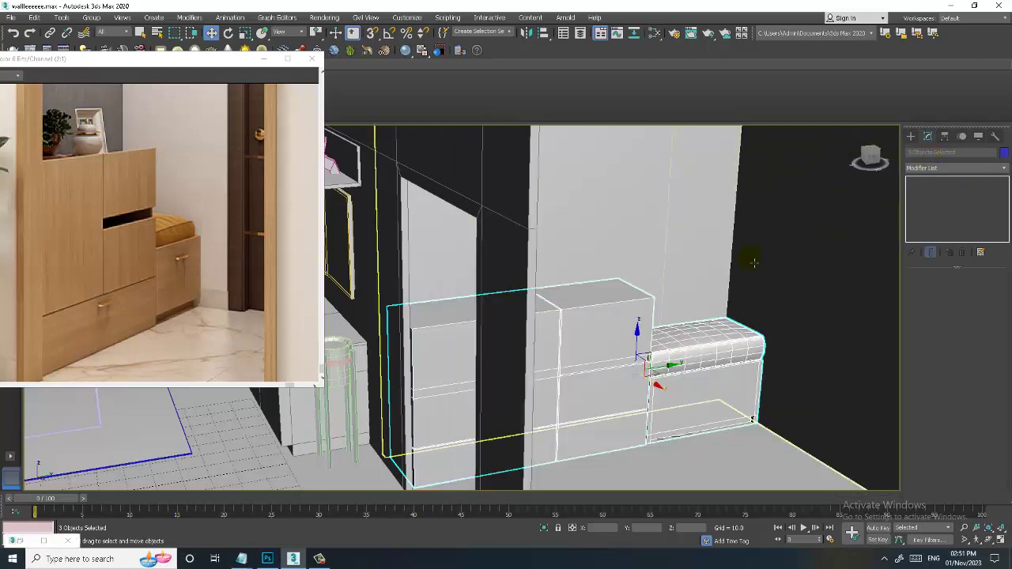
scroll(753, 263, "down", 5)
left_click(655, 300)
scroll(656, 285, "up", 4)
scroll(670, 296, "up", 3)
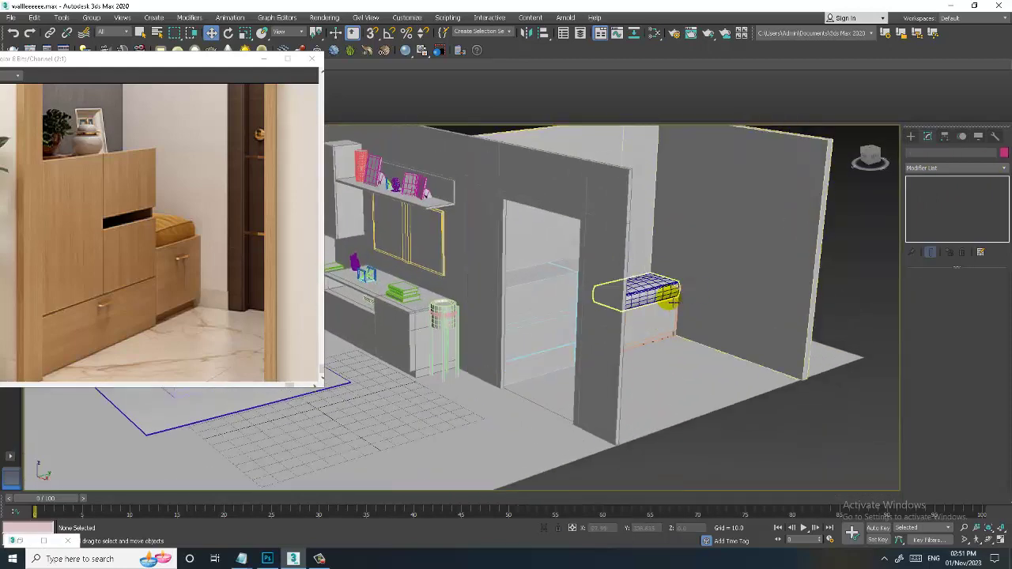
scroll(668, 298, "up", 3)
mouse_move(659, 266)
middle_mouse_down("alt")
mouse_move(666, 339)
mouse_move(611, 330)
middle_mouse_up("alt")
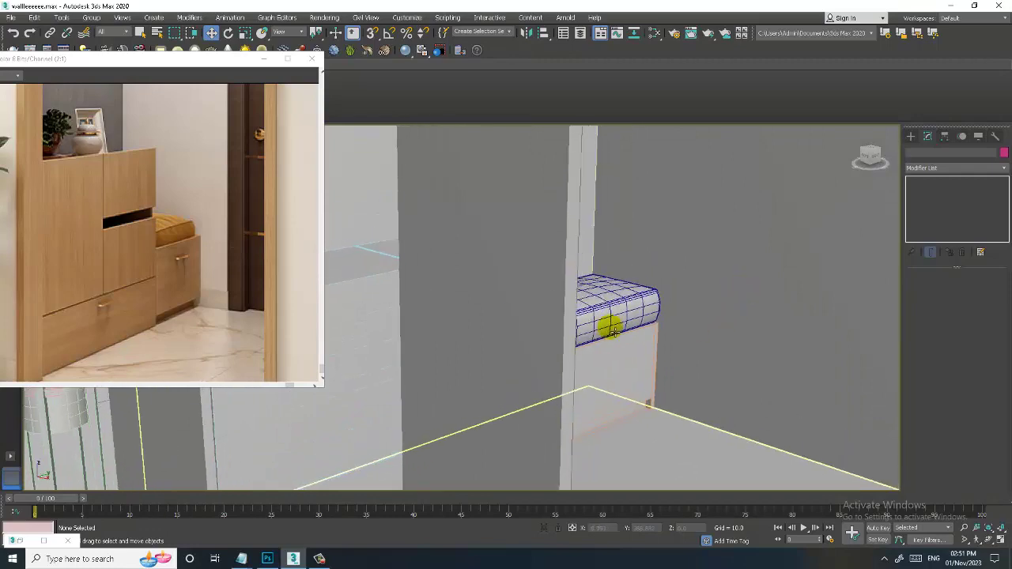
scroll(183, 232, "down", 1)
scroll(190, 237, "down", 1)
Orbit to view the seat and wall together and select the lower wall cabinet
mouse_move(725, 290)
middle_mouse_down("alt")
mouse_move(606, 302)
mouse_move(658, 294)
mouse_move(633, 300)
middle_mouse_up("alt")
scroll(209, 249, "up", 1)
mouse_move(638, 338)
middle_mouse_down("alt")
mouse_move(583, 339)
mouse_move(557, 301)
middle_mouse_up("alt")
left_click(584, 339)
scroll(551, 328, "up", 2)
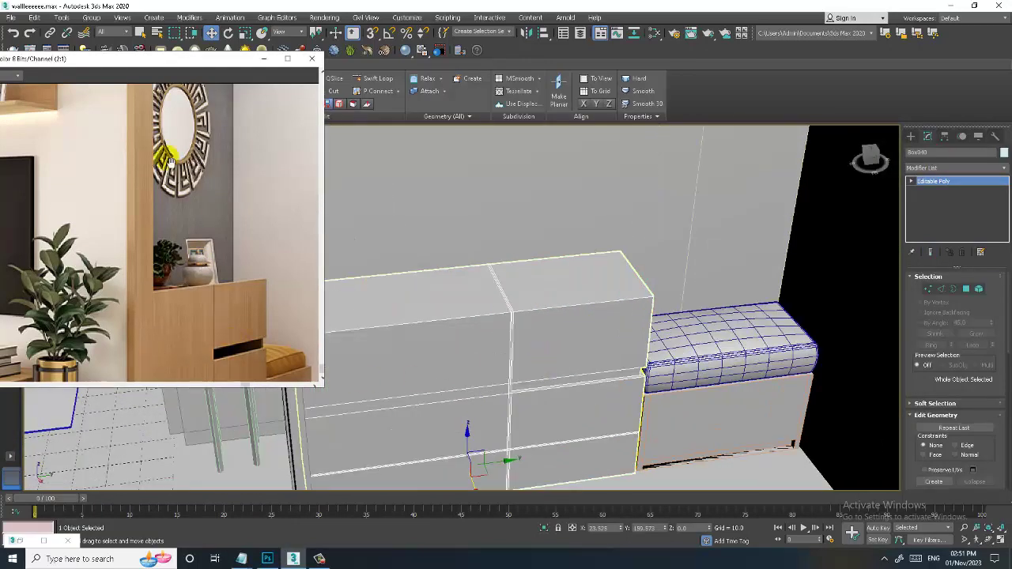
scroll(168, 158, "down", 2)
scroll(650, 332, "up", 2)
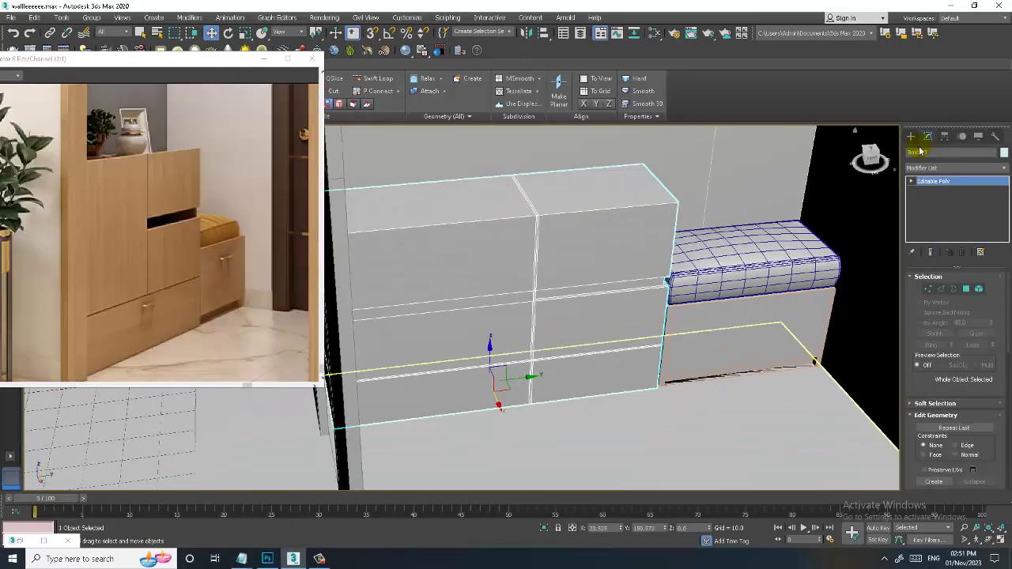
left_click(910, 136)
Draw a three-point L-shaped line beside the cabinet in a maximized plan view
left_click(928, 151)
left_click(935, 208)
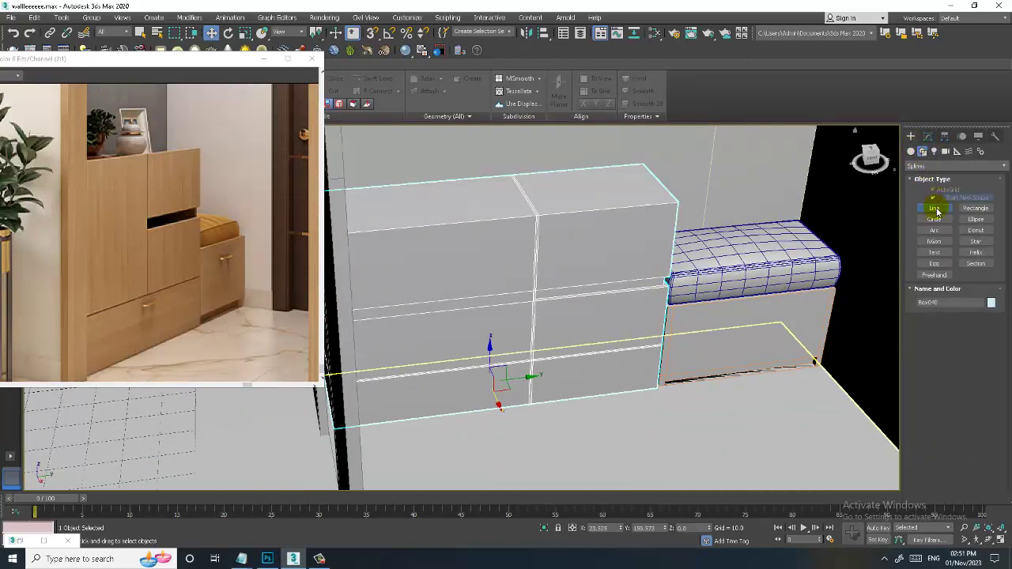
key("alt+w")
key("alt+w")
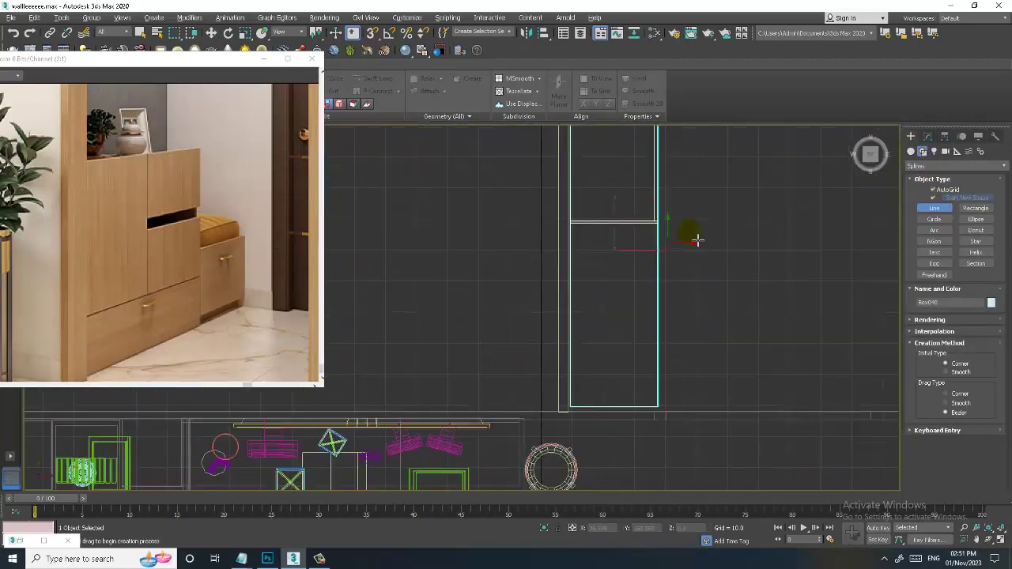
mouse_move(695, 239)
middle_mouse_down()
mouse_move(604, 269)
mouse_move(619, 348)
mouse_move(617, 262)
middle_mouse_up()
scroll(609, 282, "up", 2)
scroll(614, 280, "up", 2)
left_click(606, 273)
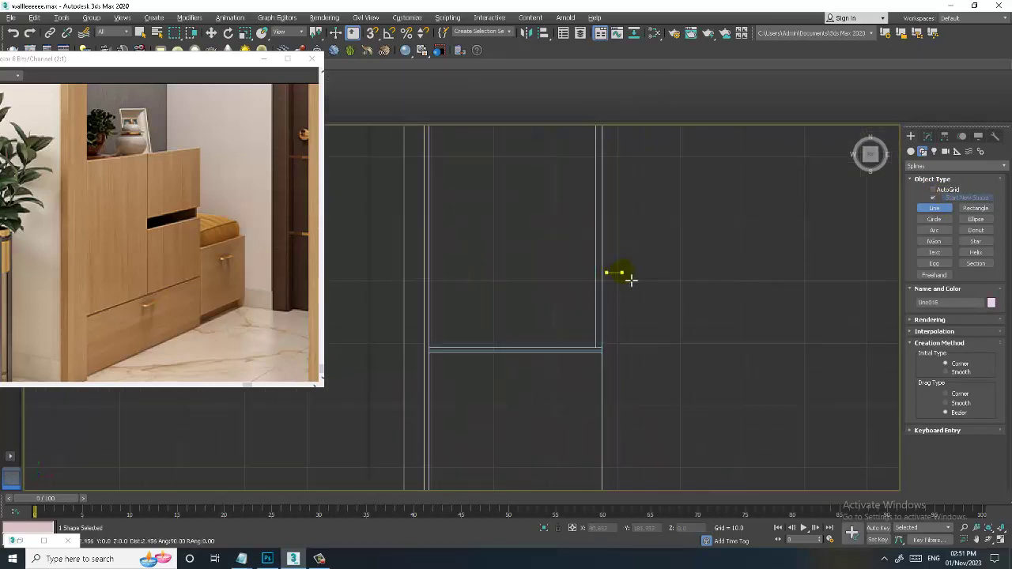
left_click(623, 274)
left_click(626, 338)
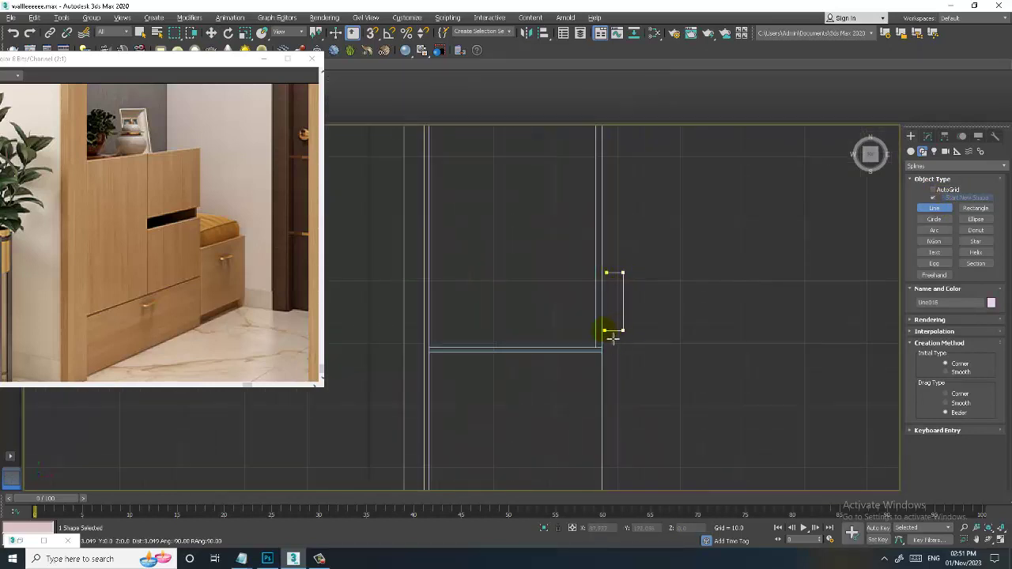
right_click(606, 330)
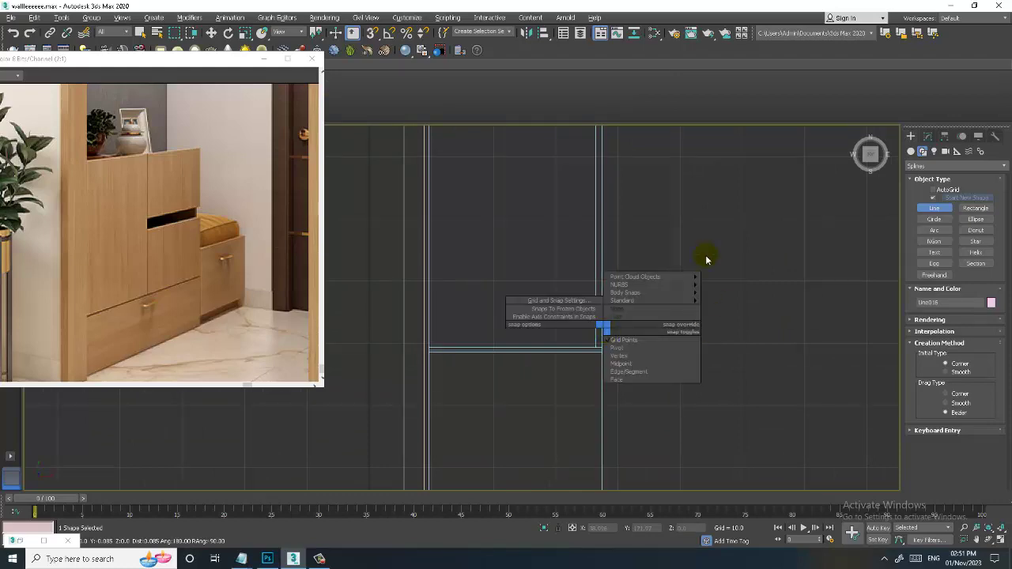
Fillet the line's two corner vertices to round them
key("w")
scroll(637, 309, "up", 3)
left_click_drag(592, 173, 678, 413)
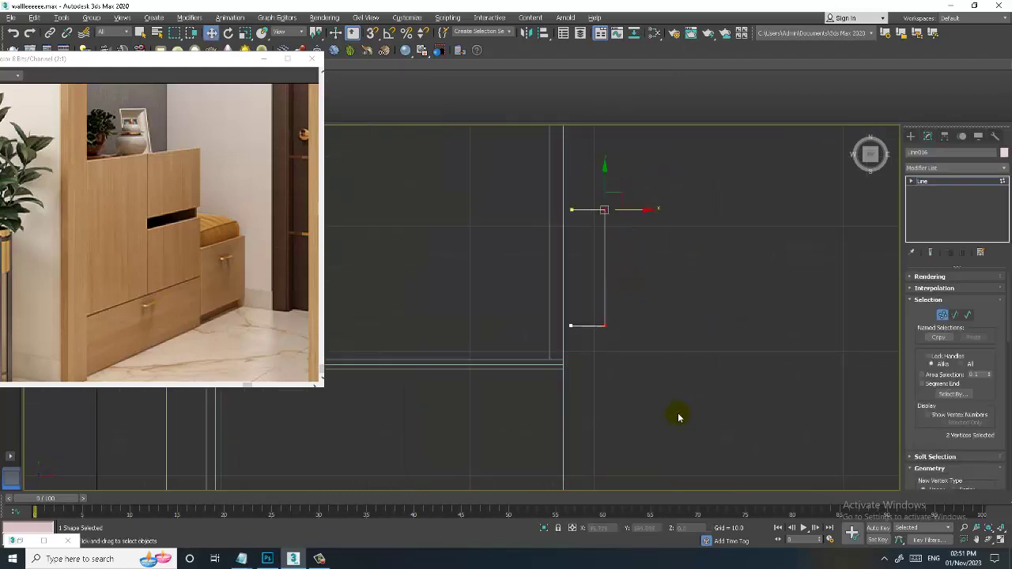
key("alt+w")
key("alt+w")
middle_click_drag(601, 357, 624, 328, "alt")
scroll(938, 313, "down", 5)
scroll(937, 377, "down", 3)
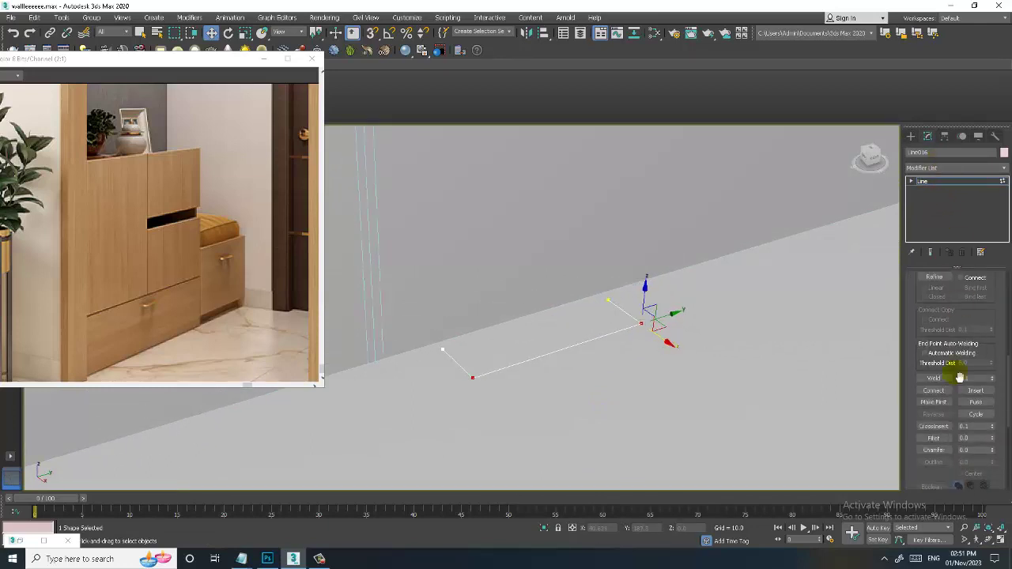
left_click(933, 438)
left_click_drag(643, 323, 644, 308)
middle_click_drag(644, 308, 691, 351, "alt")
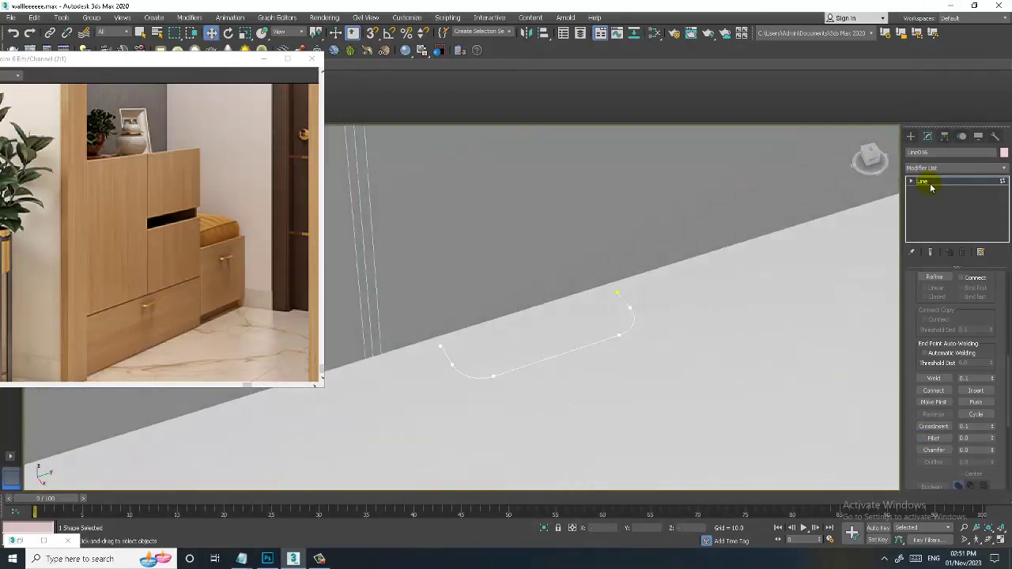
left_click(922, 181)
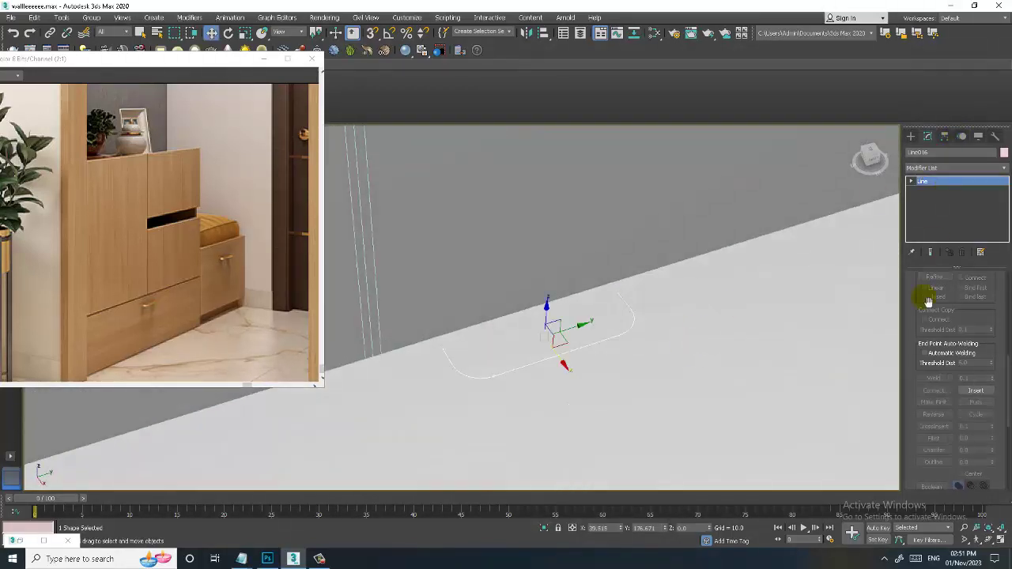
Enable the line in the viewport with a flat rectangular rendering profile
scroll(911, 463, "up", 1)
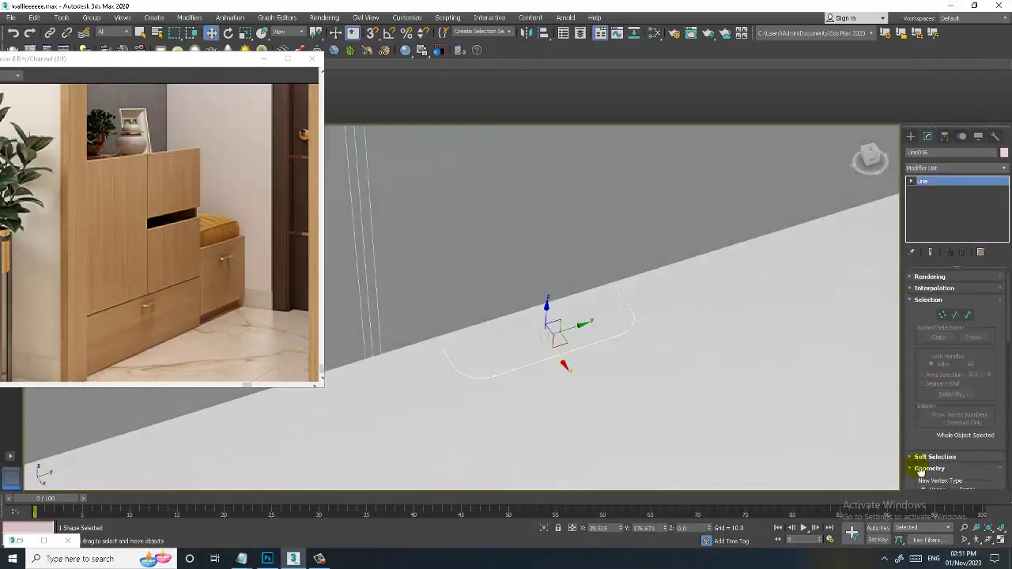
left_click(911, 287)
left_click(920, 280)
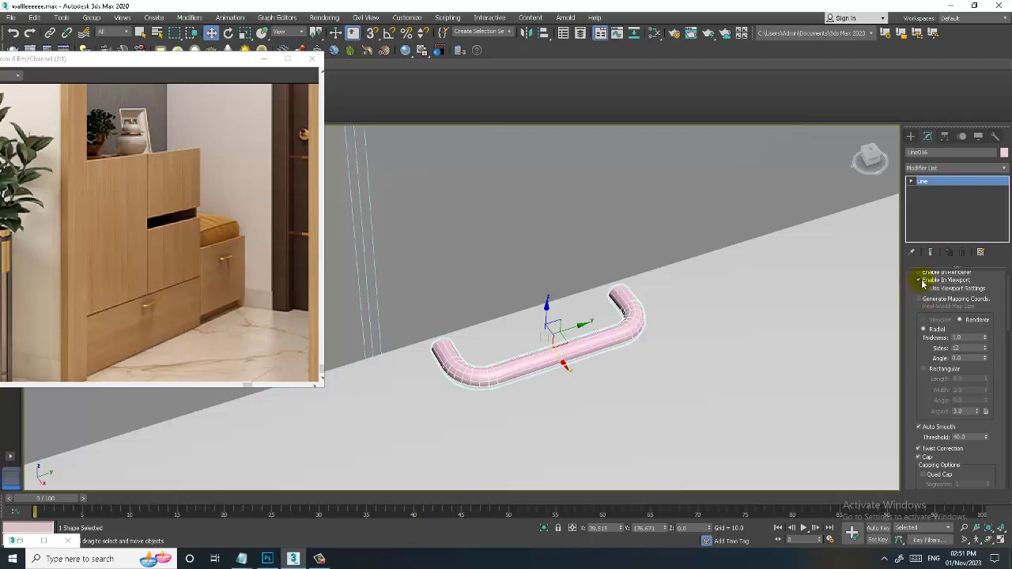
left_click(923, 369)
Give the handle a 0.655 × 0.46 rectangular profile and move it onto the box front
left_click_drag(986, 379, 998, 410)
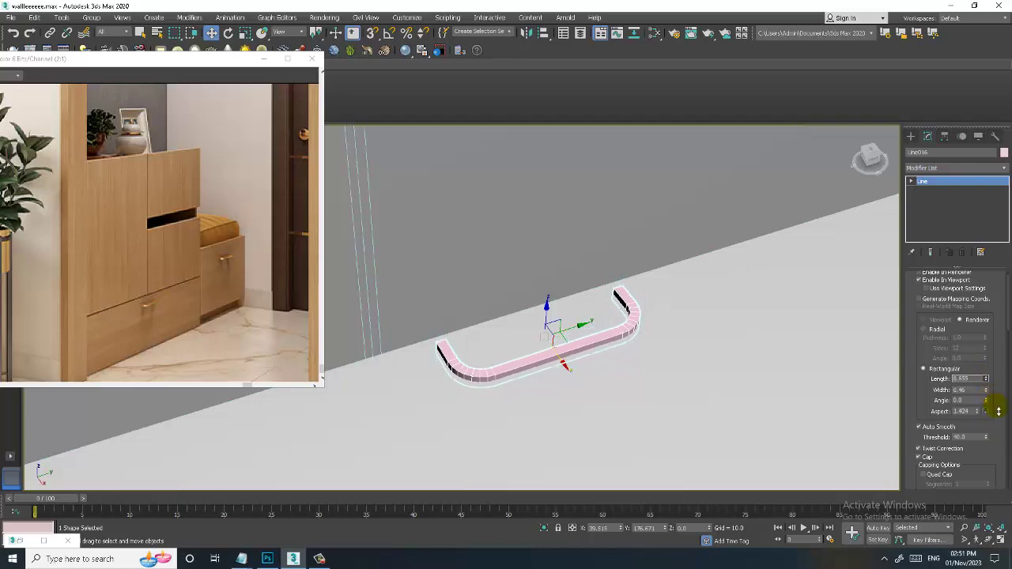
scroll(637, 334, "down", 4)
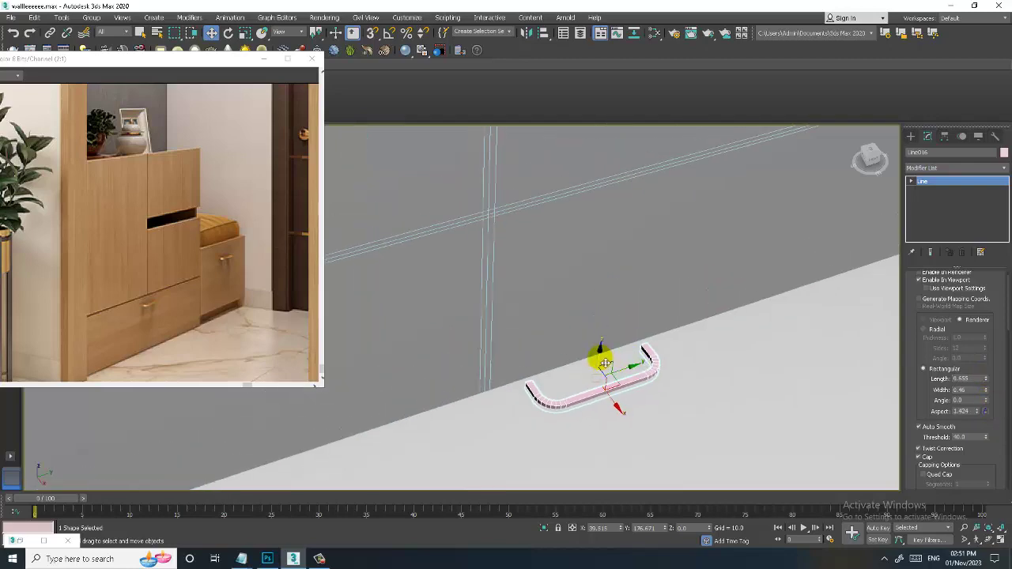
left_click_drag(598, 357, 596, 172)
mouse_move(595, 173)
middle_mouse_down("alt")
mouse_move(637, 346)
mouse_move(606, 324)
mouse_move(592, 356)
middle_mouse_up("alt")
scroll(602, 399, "up", 3)
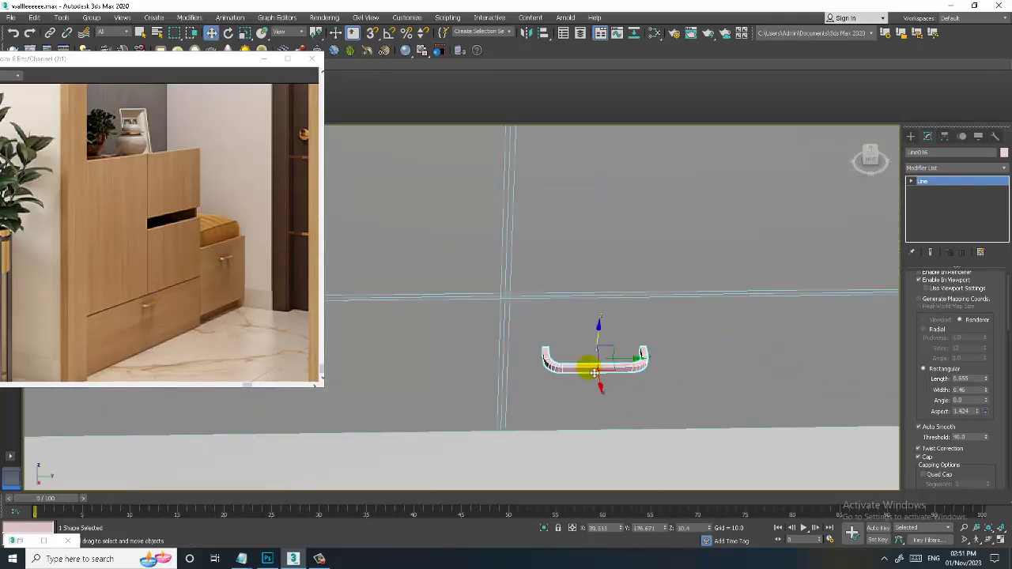
left_click_drag(637, 363, 538, 364)
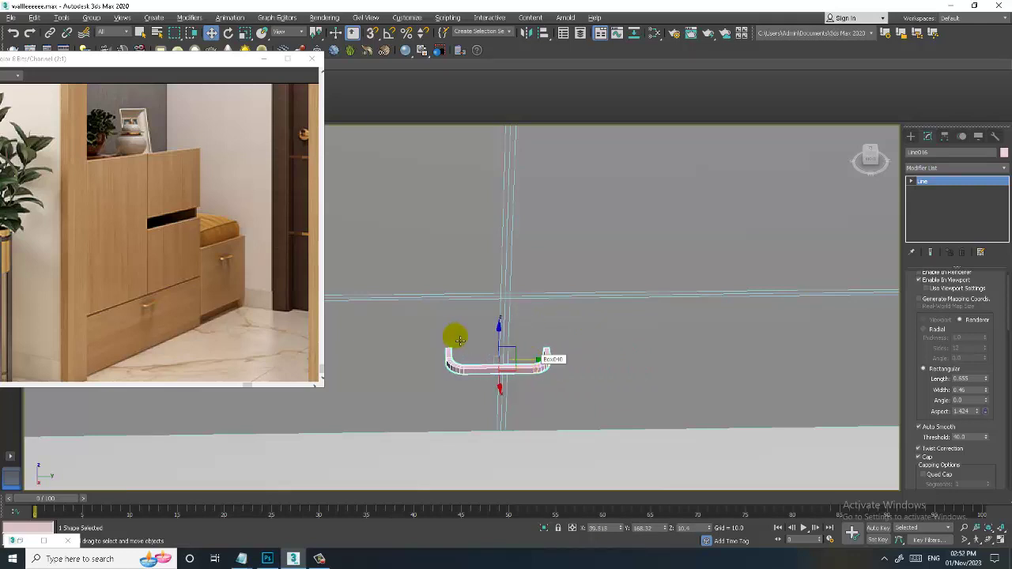
mouse_move(451, 334)
middle_mouse_down("alt")
mouse_move(519, 379)
mouse_move(537, 372)
middle_mouse_up("alt")
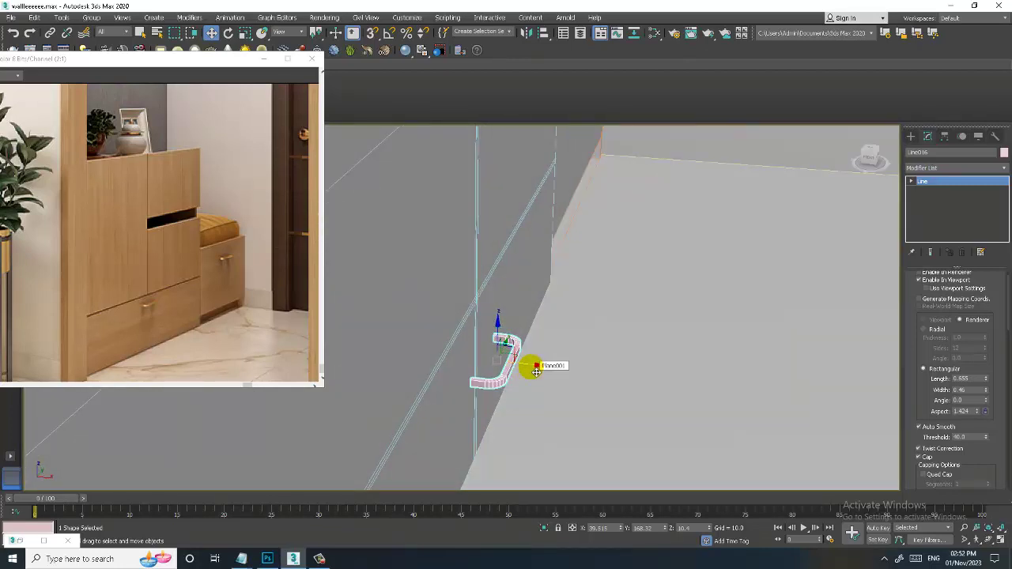
left_click_drag(536, 371, 515, 370)
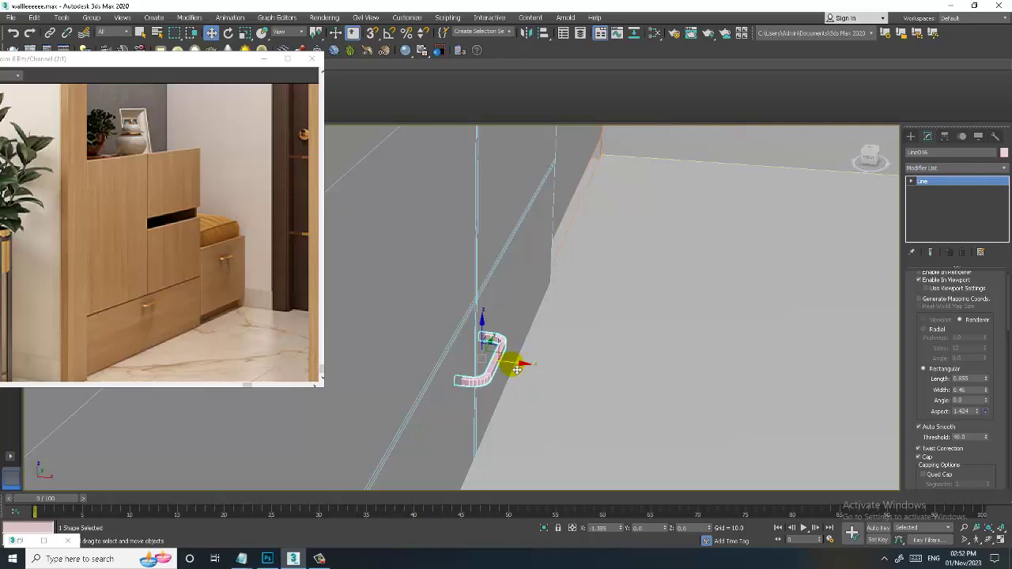
key("l")
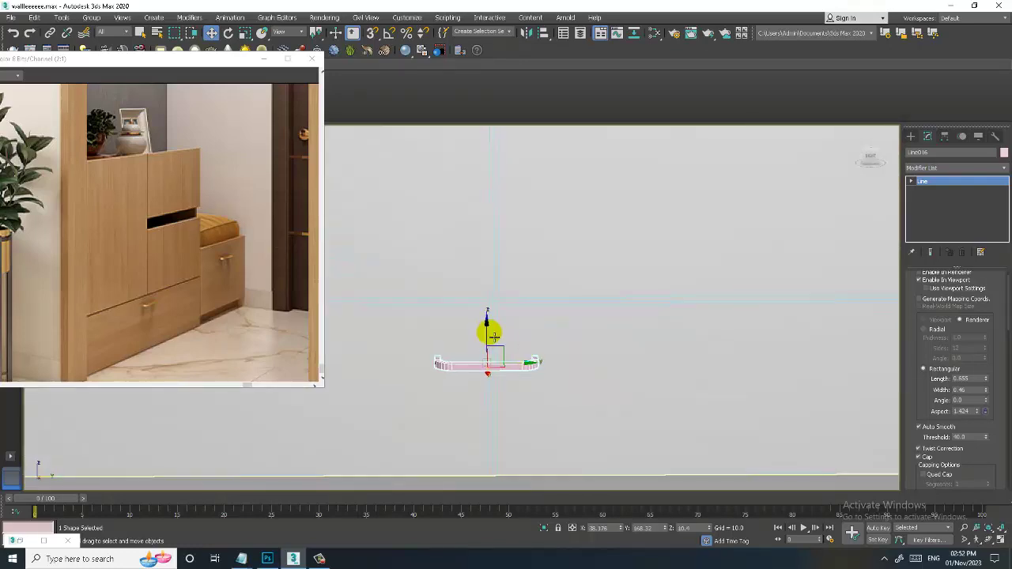
left_click_drag(486, 330, 490, 313)
mouse_move(481, 293)
middle_mouse_down("alt")
mouse_move(542, 328)
mouse_move(530, 327)
mouse_move(633, 341)
mouse_move(527, 343)
mouse_move(514, 298)
mouse_move(456, 346)
mouse_move(452, 371)
middle_mouse_up("alt")
Clone the handle and raise the copy higher on the box front
left_click_drag(452, 372, 609, 362, "shift")
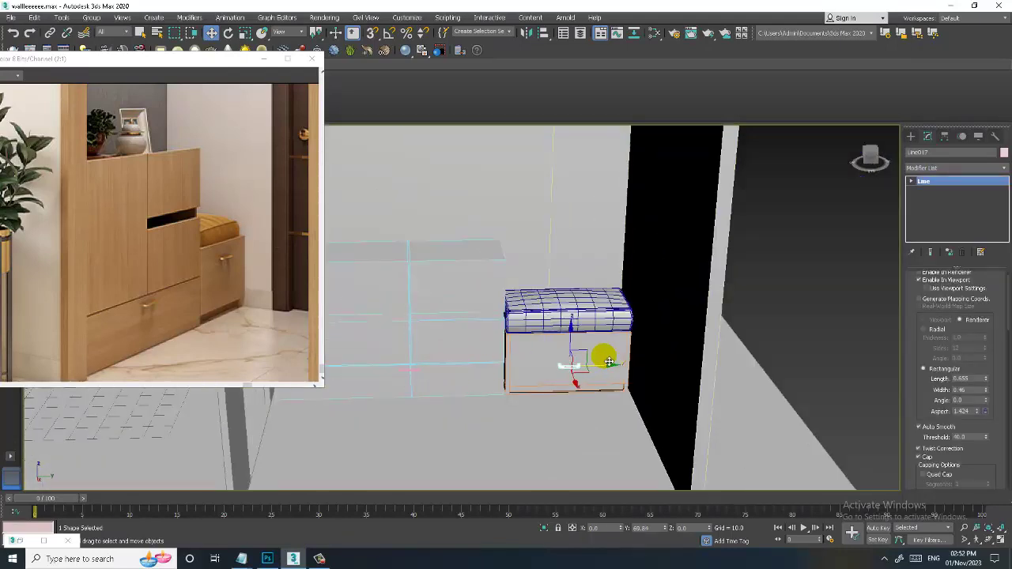
left_click(499, 321)
scroll(613, 378, "up", 3)
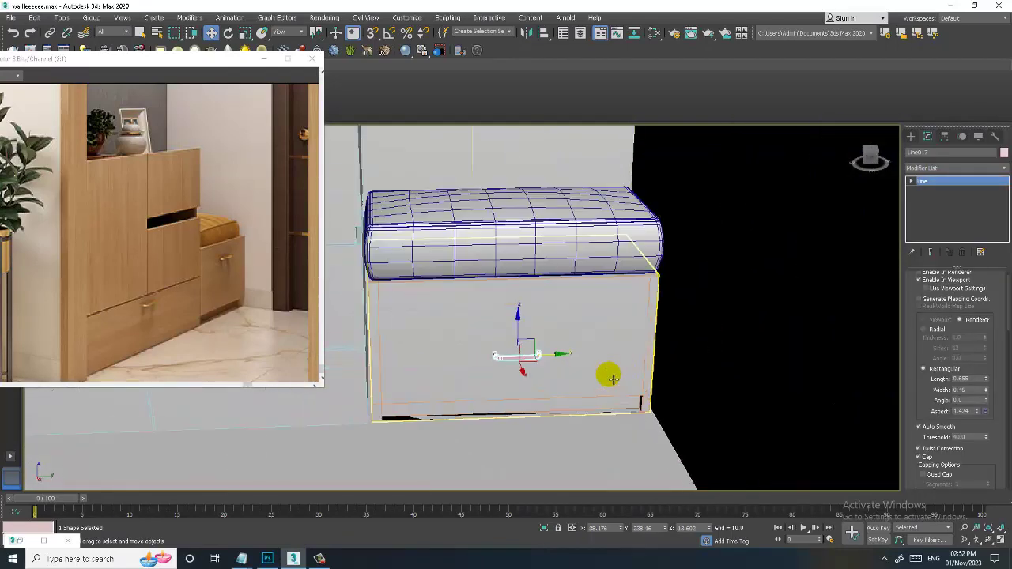
left_click_drag(538, 334, 525, 299)
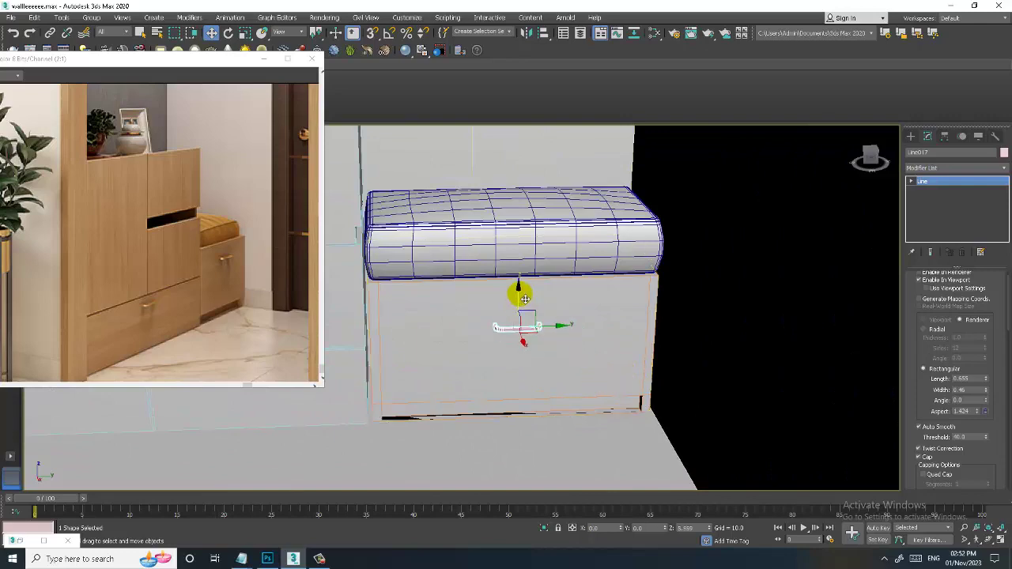
mouse_move(525, 299)
middle_mouse_down("alt")
mouse_move(526, 323)
mouse_move(506, 332)
middle_mouse_up("alt")
scroll(521, 325, "up", 3)
scroll(517, 316, "down", 3)
scroll(528, 307, "down", 1)
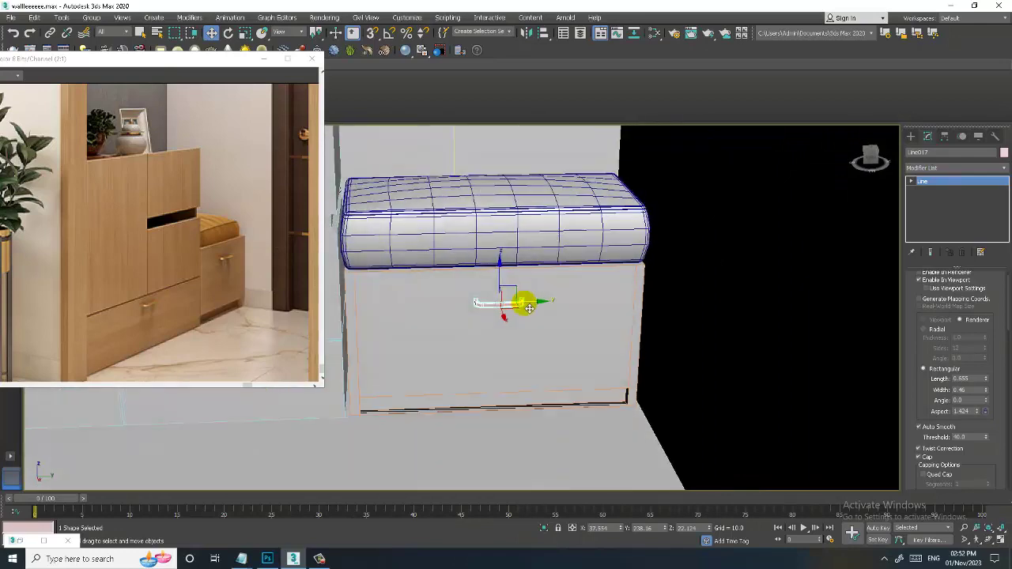
scroll(531, 304, "down", 5)
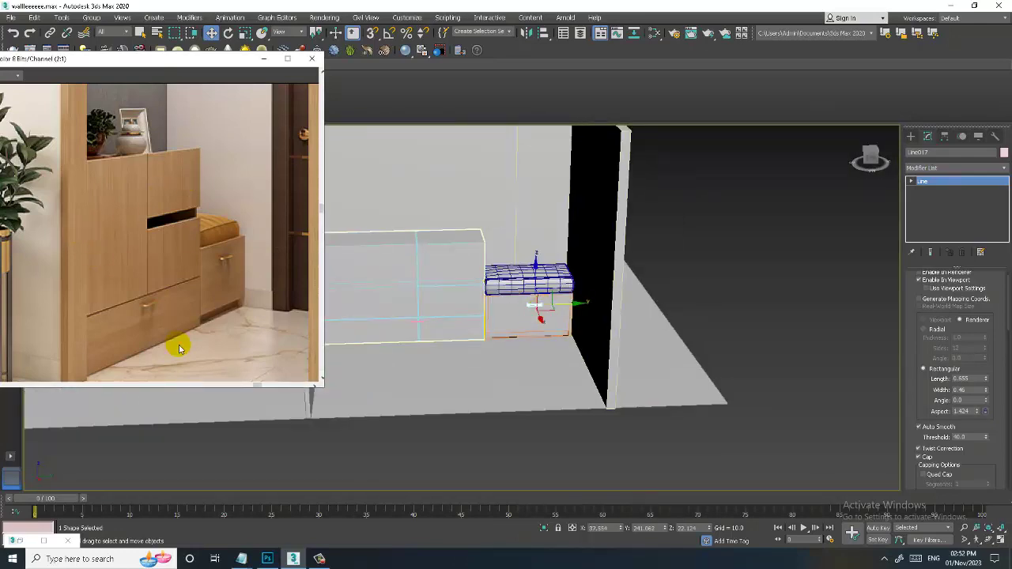
scroll(542, 296, "down", 5)
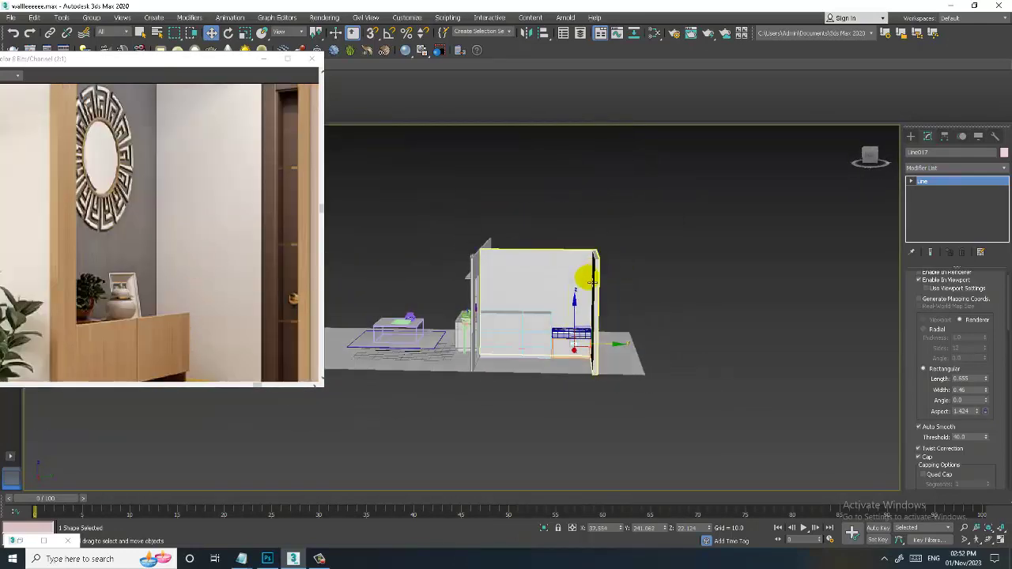
mouse_move(592, 281)
middle_mouse_down("alt")
mouse_move(561, 295)
mouse_move(610, 294)
mouse_move(598, 290)
middle_mouse_up("alt")
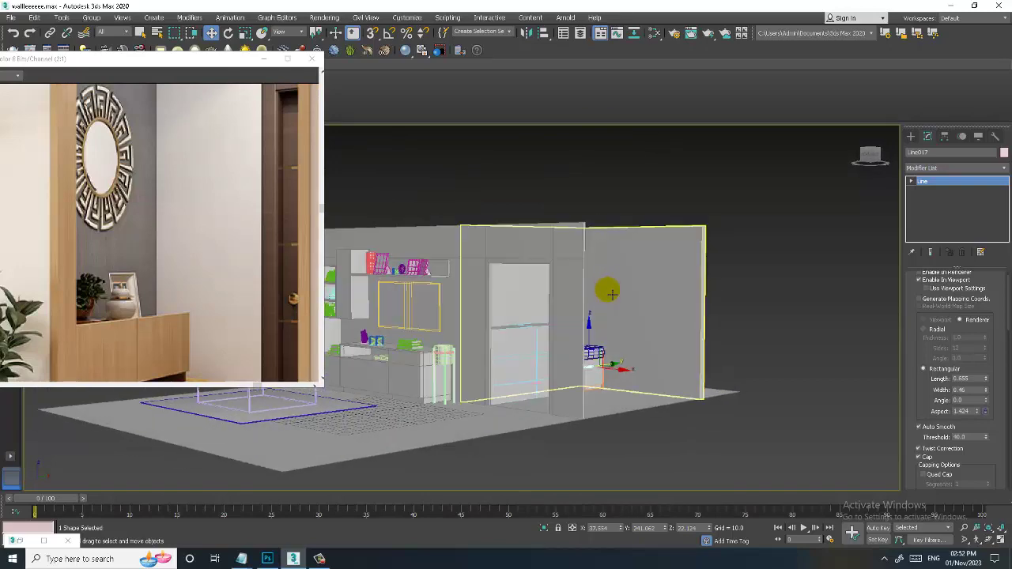
left_click(754, 268)
left_click(910, 136)
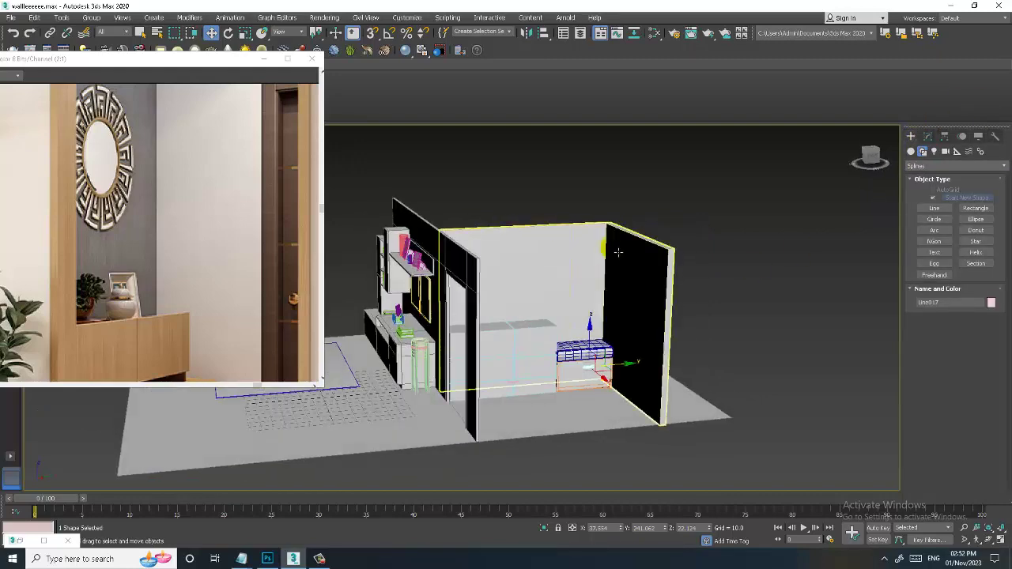
scroll(617, 251, "up", 5)
Draw a cylinder on the wall with AutoGrid, radius 5.888 and height 1.156
left_click(926, 199)
left_click(916, 210)
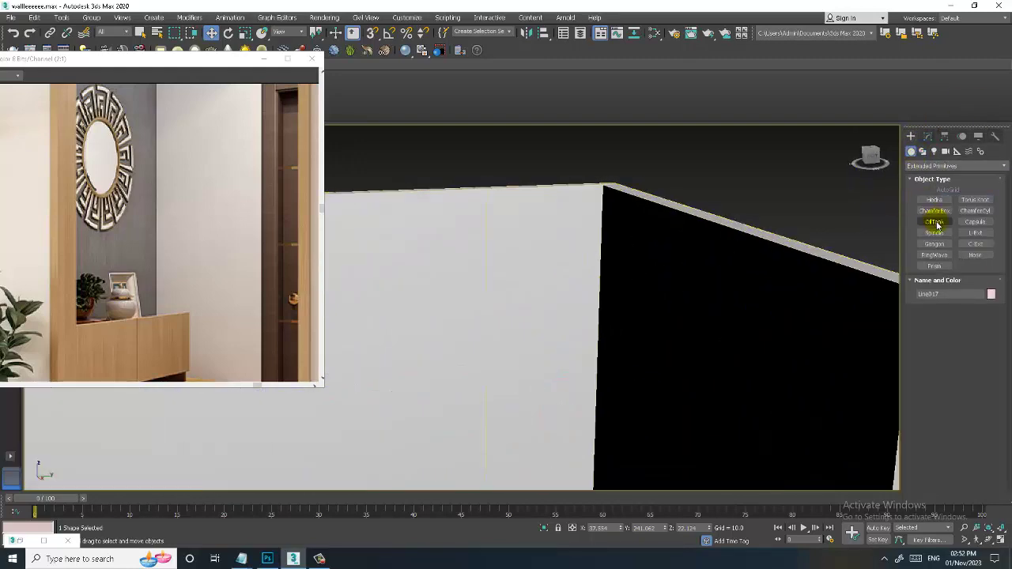
left_click(933, 166)
left_click(933, 176)
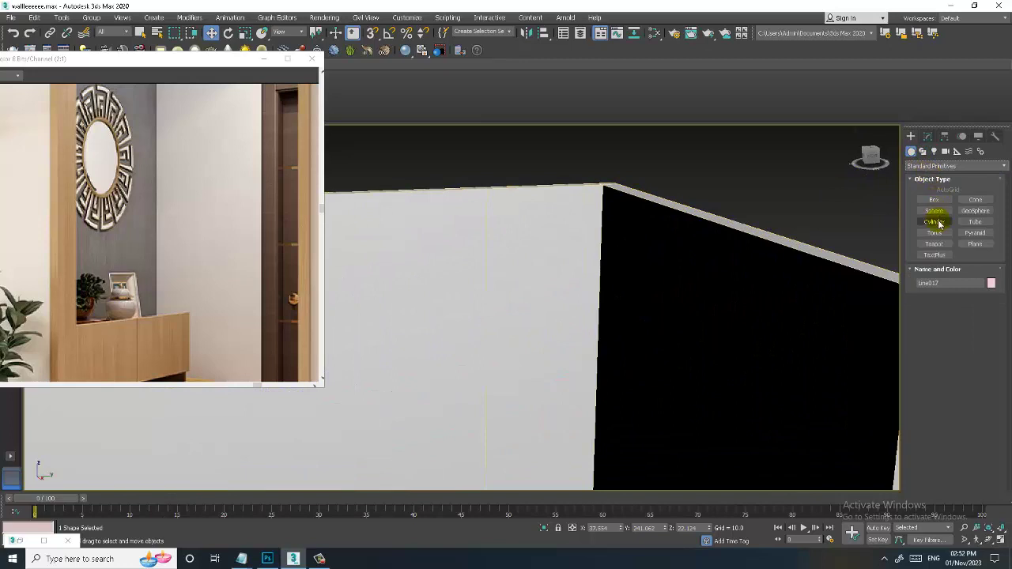
left_click(935, 222)
middle_click_drag(545, 319, 712, 238, "alt")
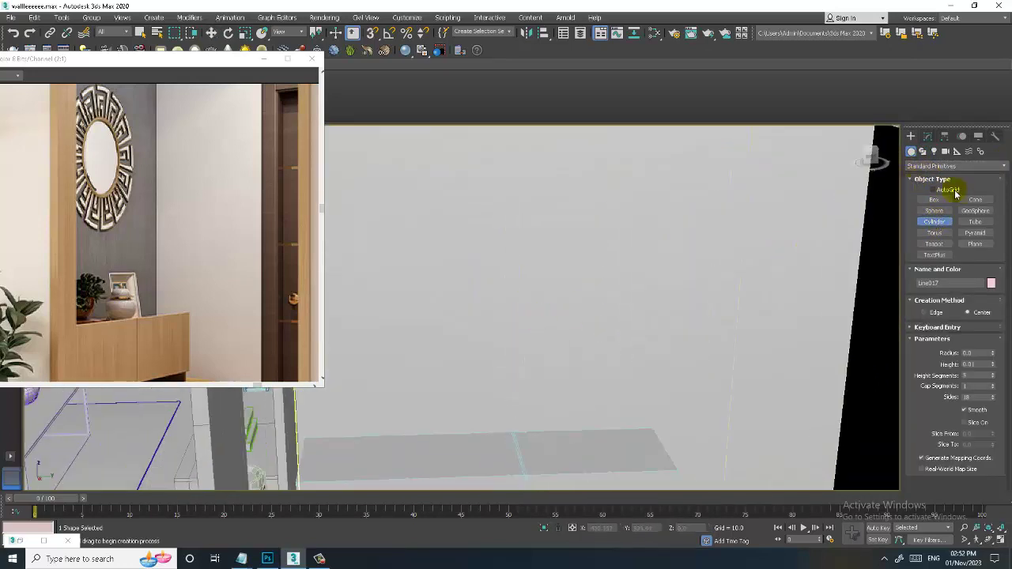
left_click(949, 189)
left_click_drag(498, 258, 521, 288)
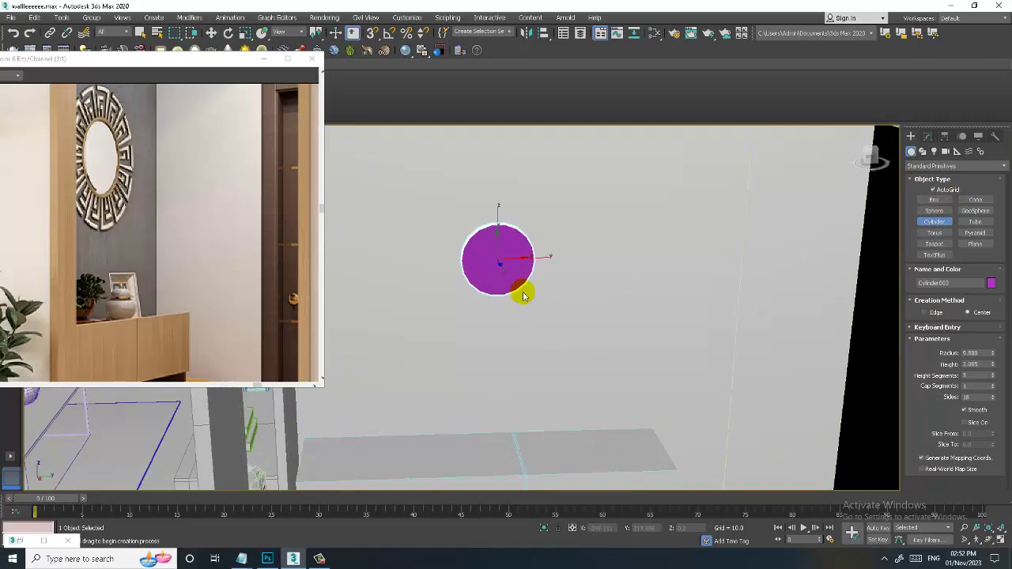
left_click(522, 294)
Set the disc's height segments to 1 and sides to 47
middle_click_drag(522, 294, 553, 266, "alt")
scroll(490, 240, "up", 5)
key("z")
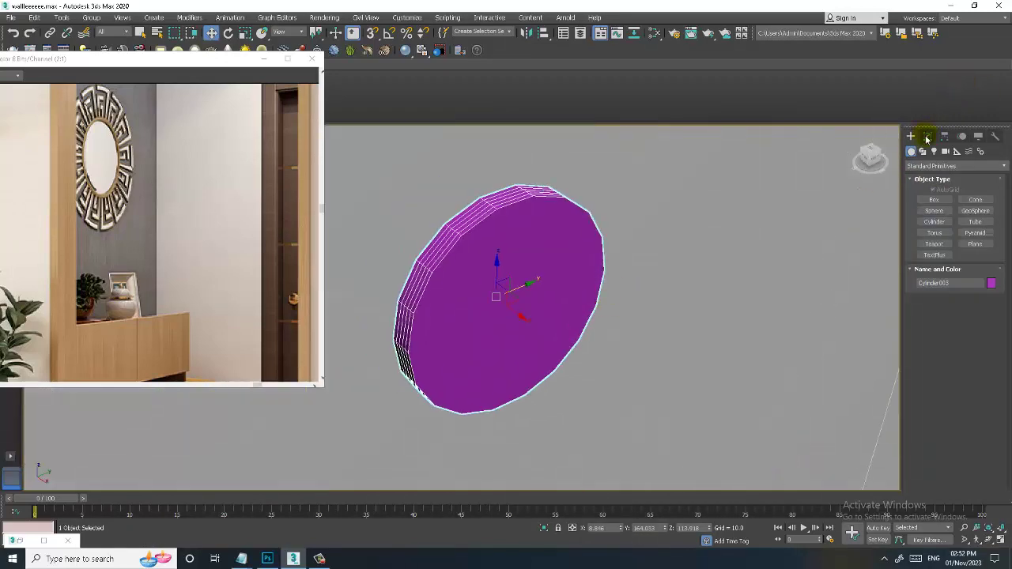
left_click(927, 137)
mouse_move(993, 318)
left_mouse_down()
mouse_move(994, 302)
mouse_move(994, 320)
left_mouse_up()
left_click(994, 337)
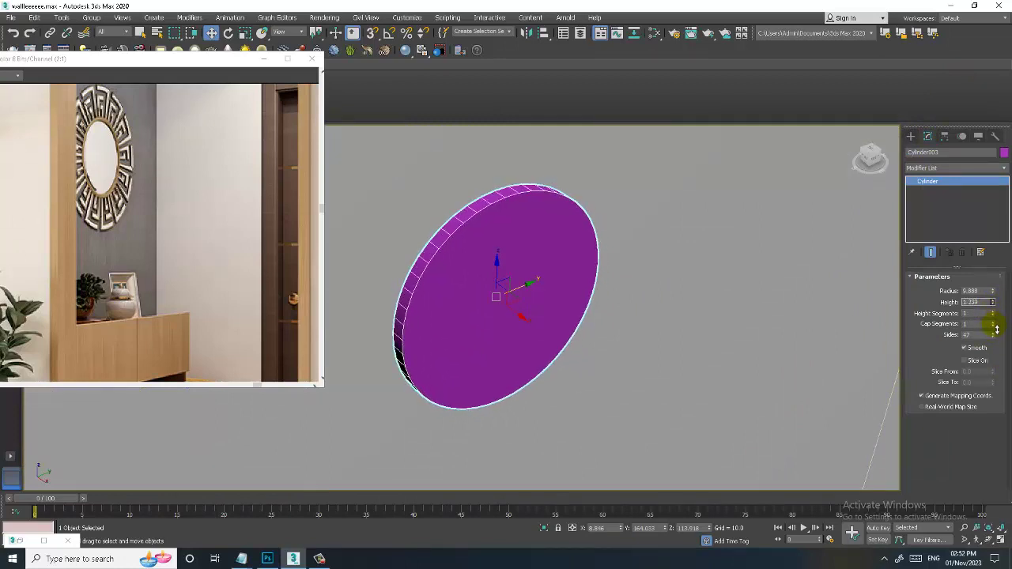
middle_click_drag(579, 326, 560, 271, "alt")
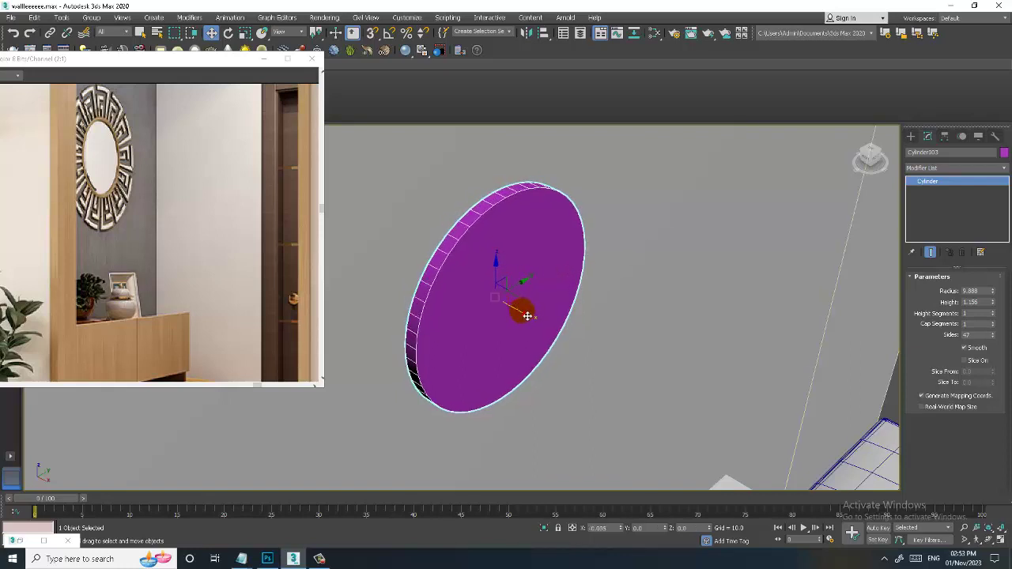
Convert the disc to Editable Poly and select its front polygon
right_click(510, 271)
mouse_move(553, 380)
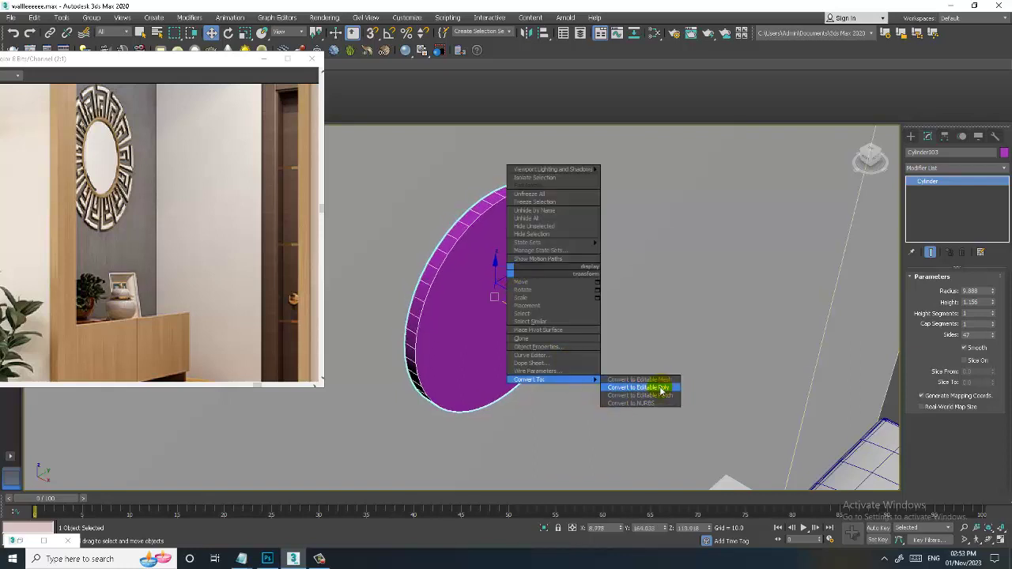
left_click(657, 387)
key("4")
left_click(537, 313)
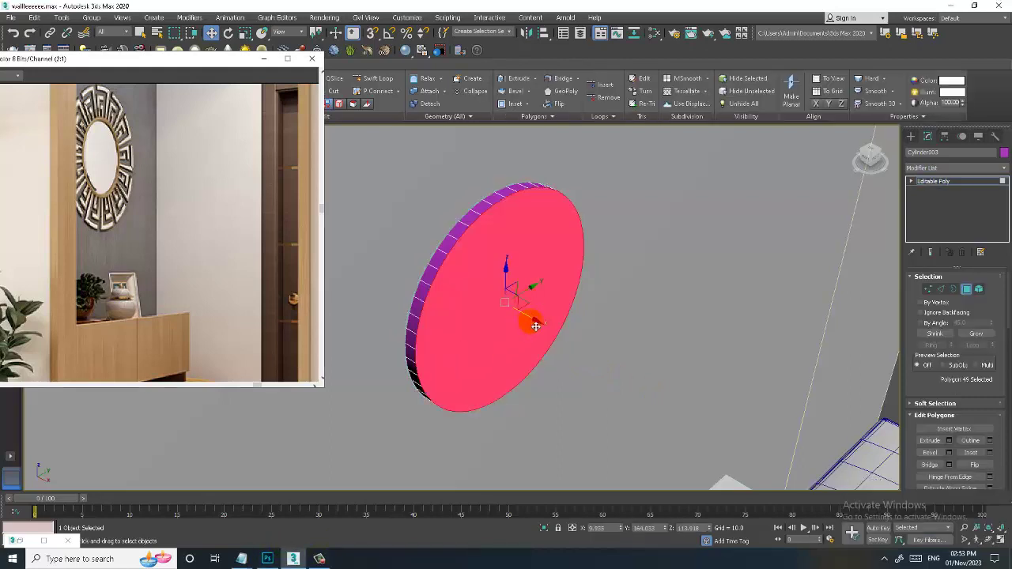
left_click_drag(531, 321, 524, 311)
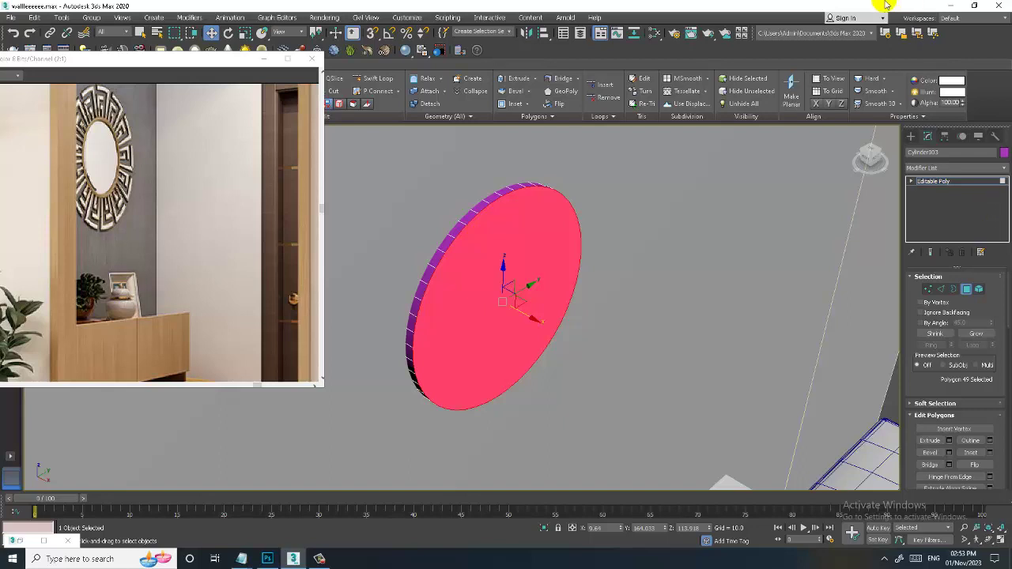
left_click(319, 558)
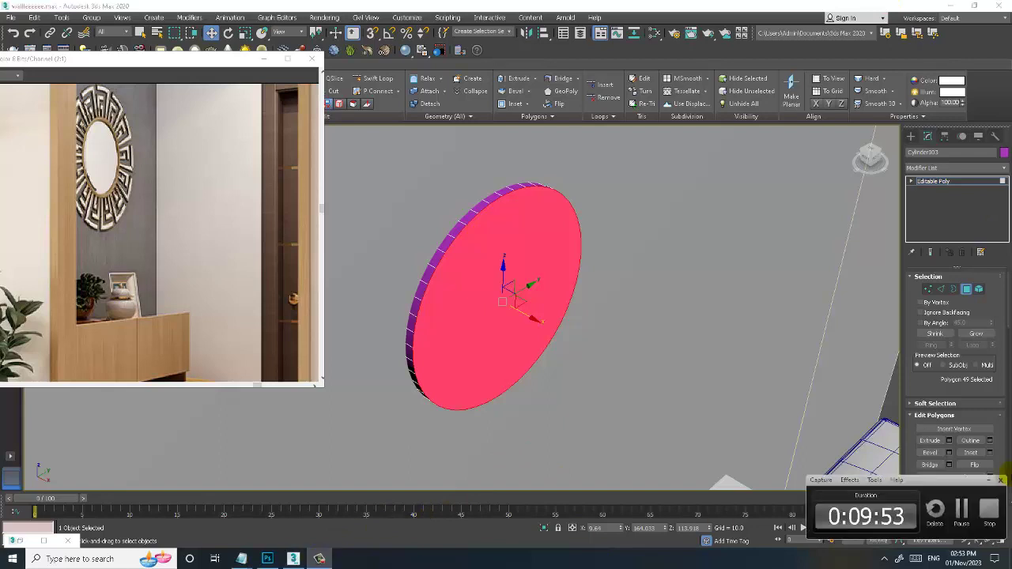
left_click(965, 506)
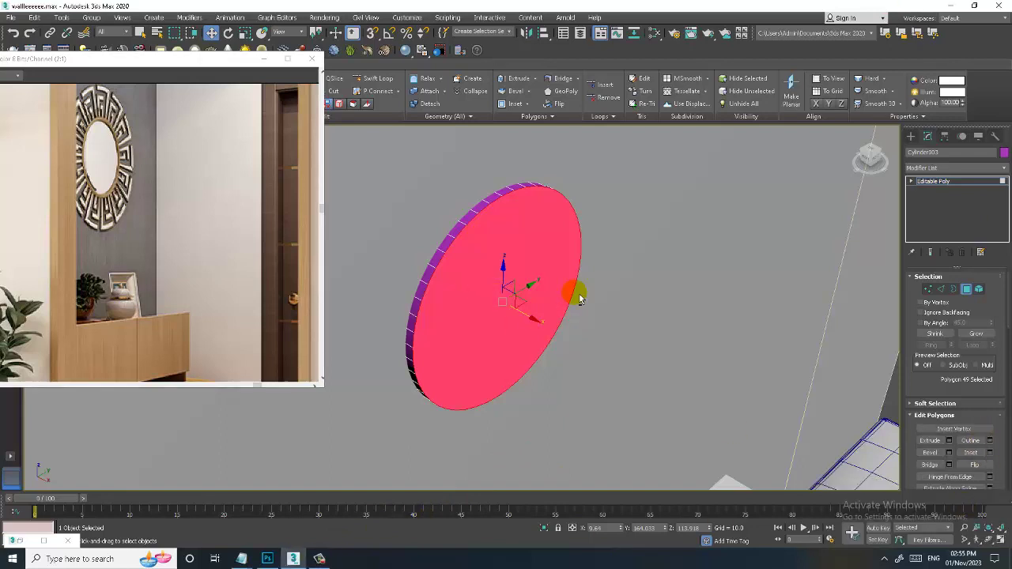
middle_click_drag(578, 299, 549, 299, "alt")
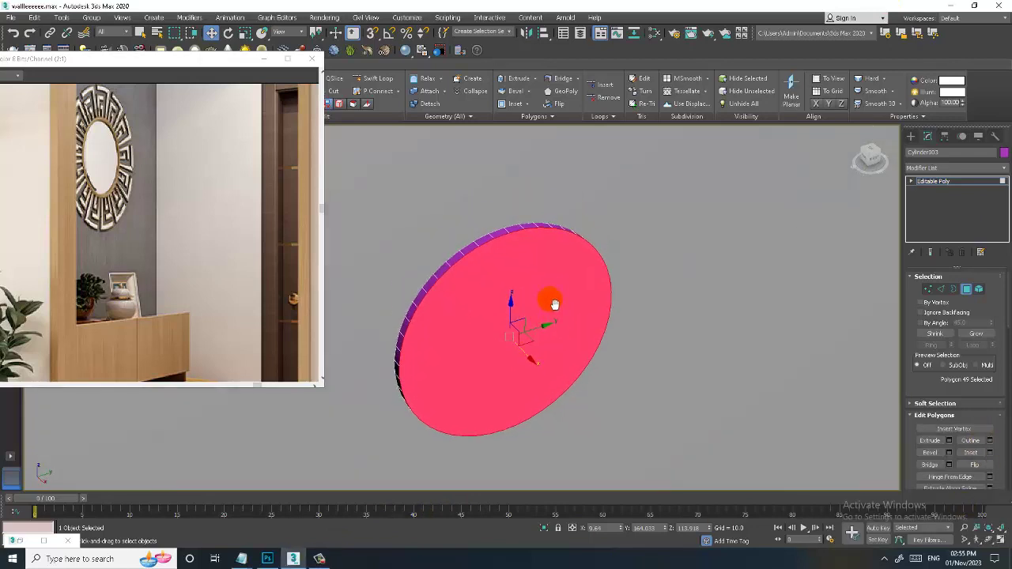
Inset the disc's front face to form a thin rim
left_click(989, 452)
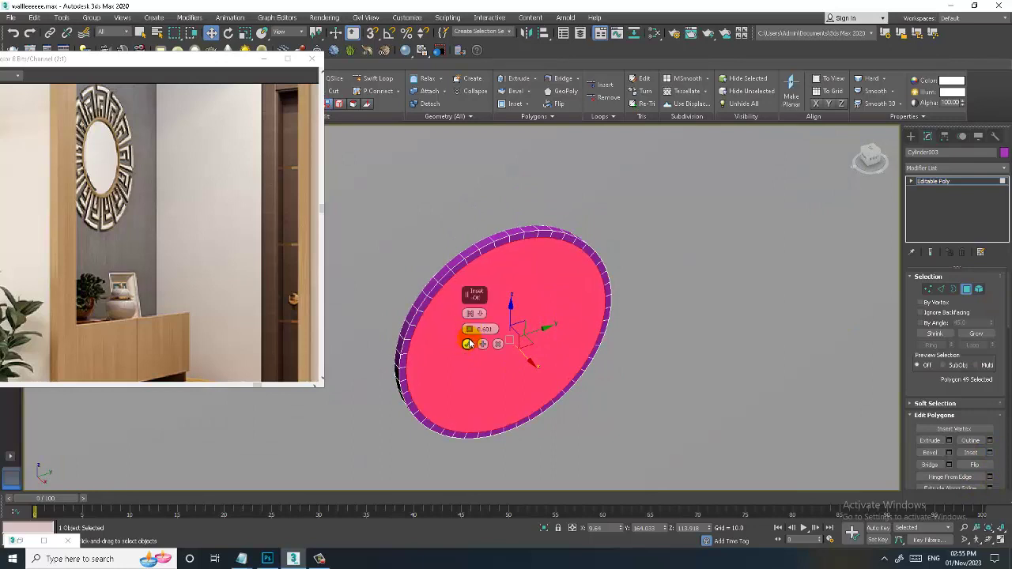
left_click(467, 344)
middle_click_drag(467, 344, 668, 278, "alt")
scroll(668, 278, "up", 2)
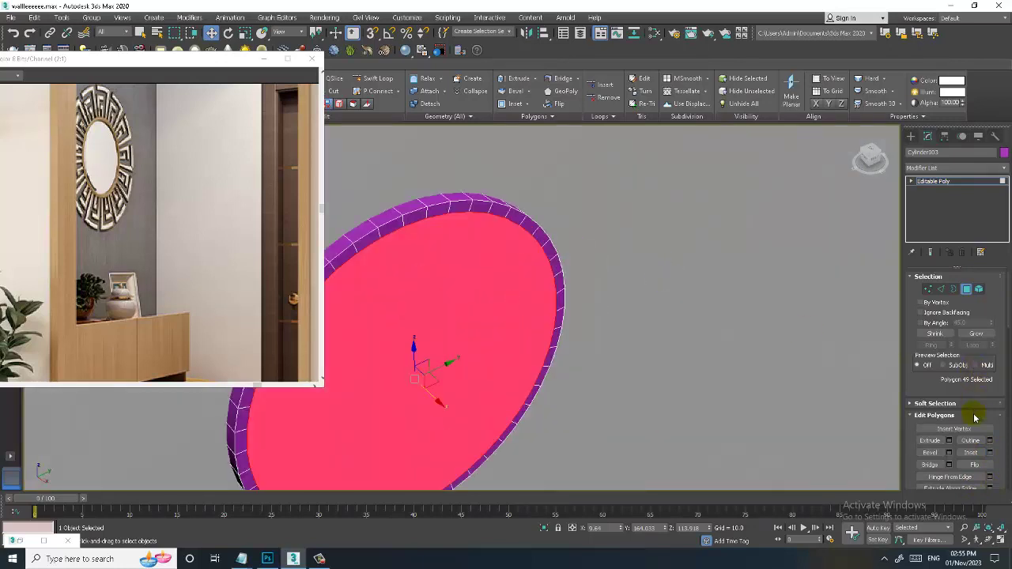
Extrude the inset face by -0.38 to recess it, then leave polygon mode
left_click(949, 441)
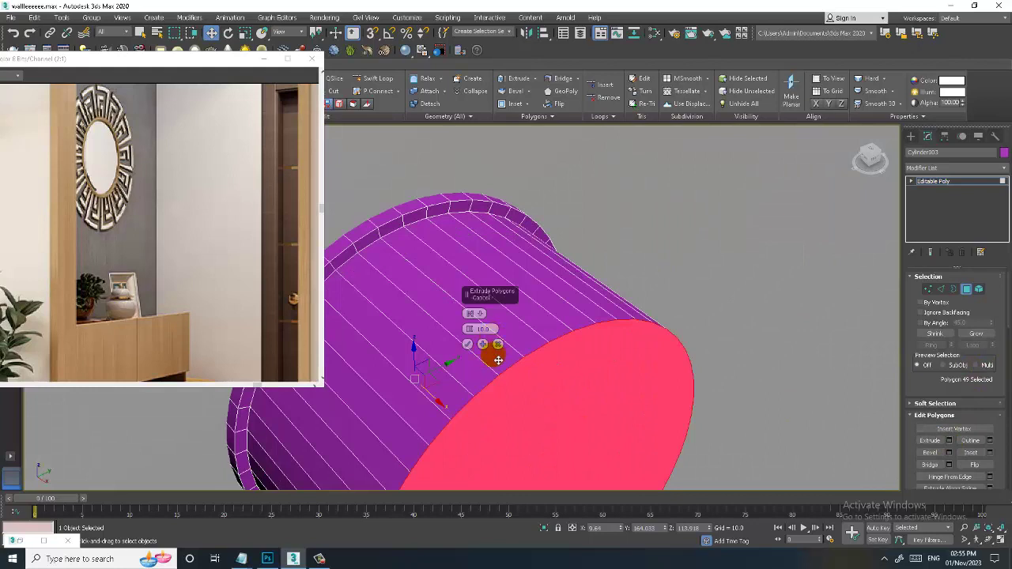
left_click_drag(469, 328, 478, 389)
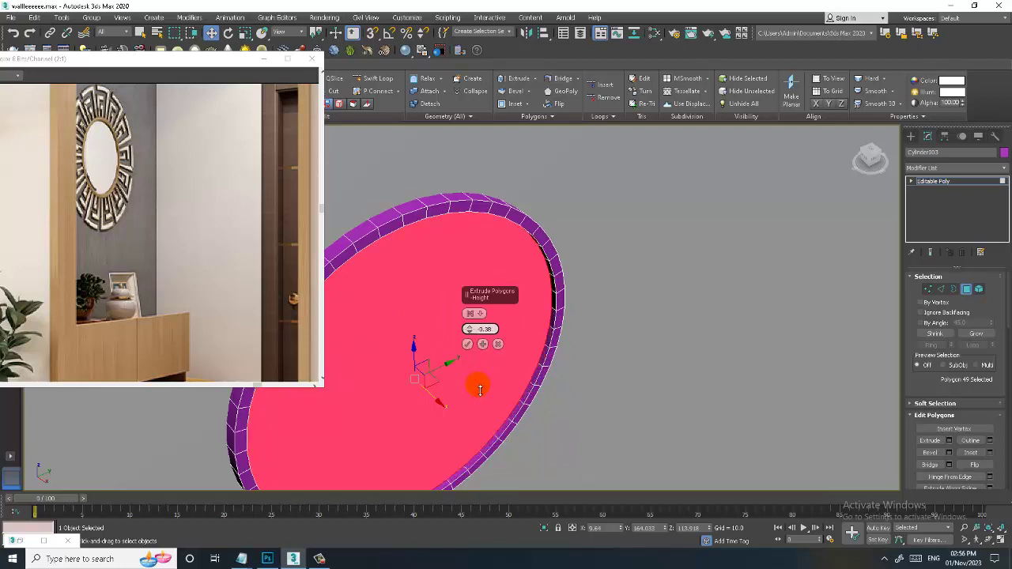
left_click(467, 344)
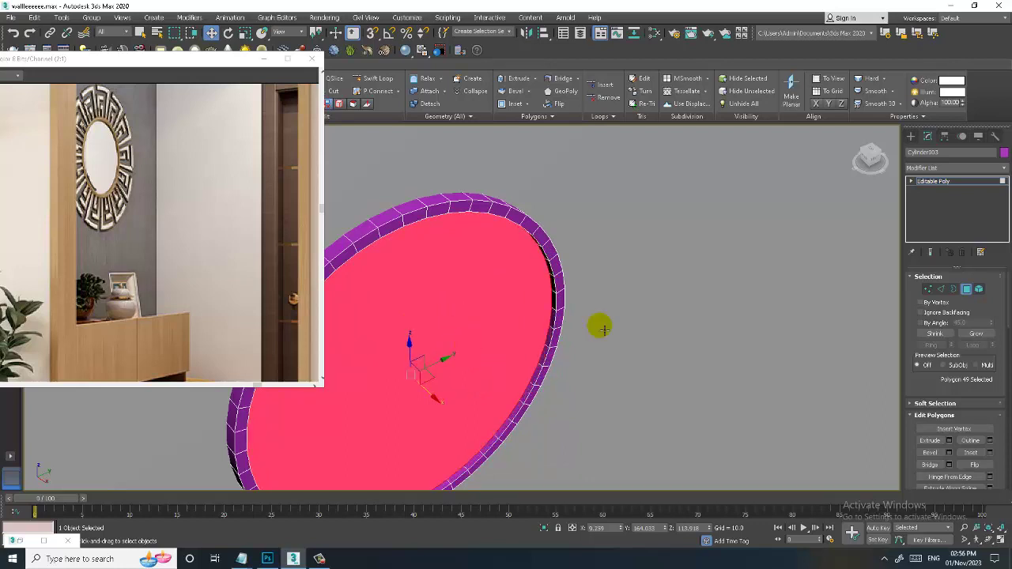
left_click(961, 182)
left_click(959, 183)
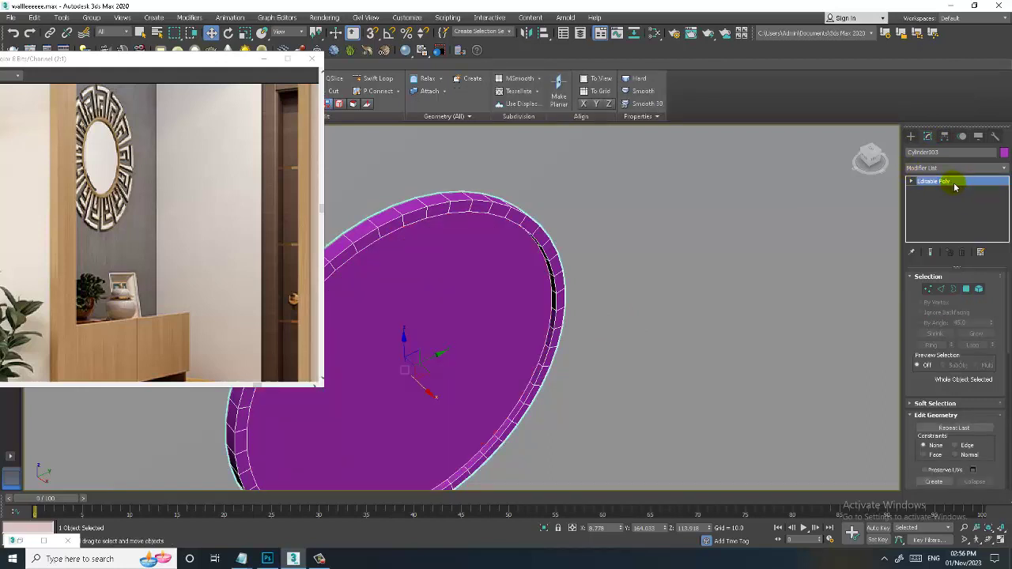
Isolate the disc in the enlarged front view
key("alt+w")
key("alt+w")
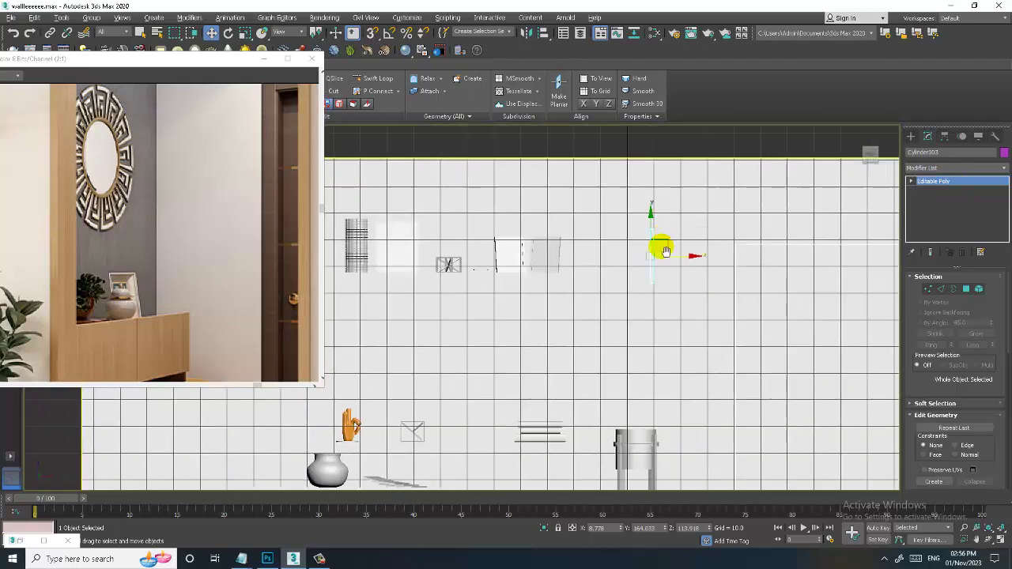
key("alt+w")
key("alt+w")
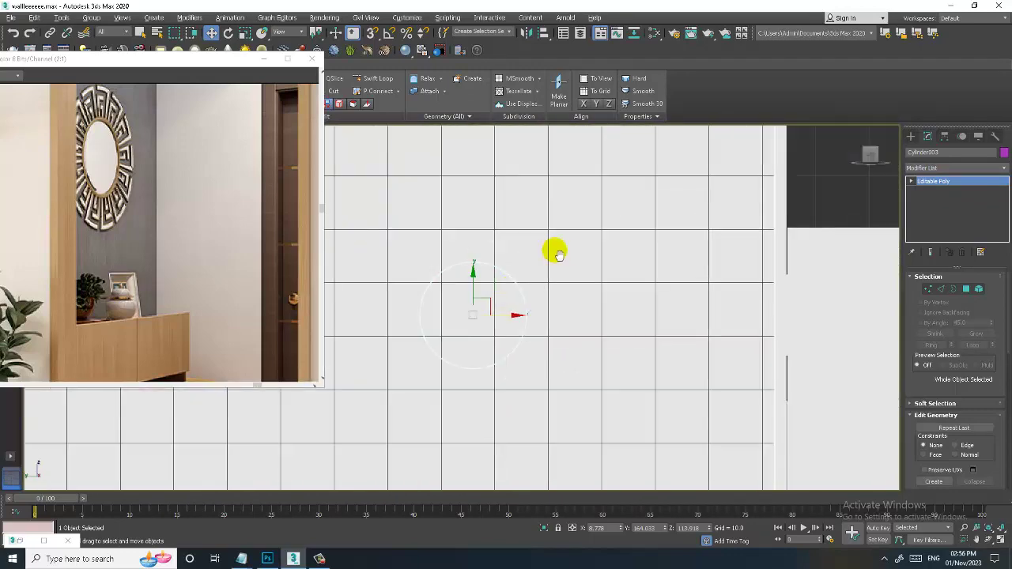
key("alt+q")
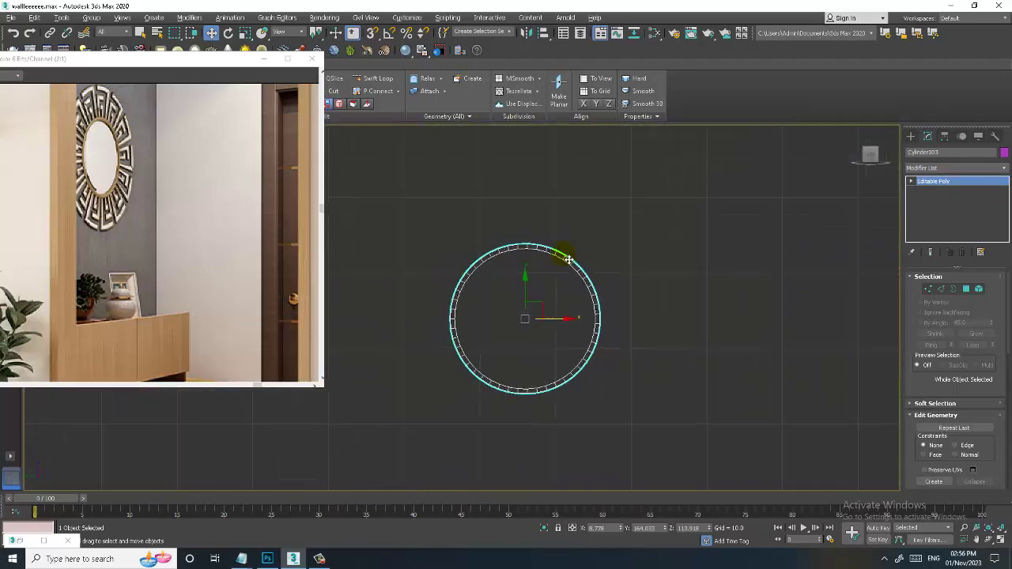
Draw a three-point L-shaped line just above the disc
left_click(910, 136)
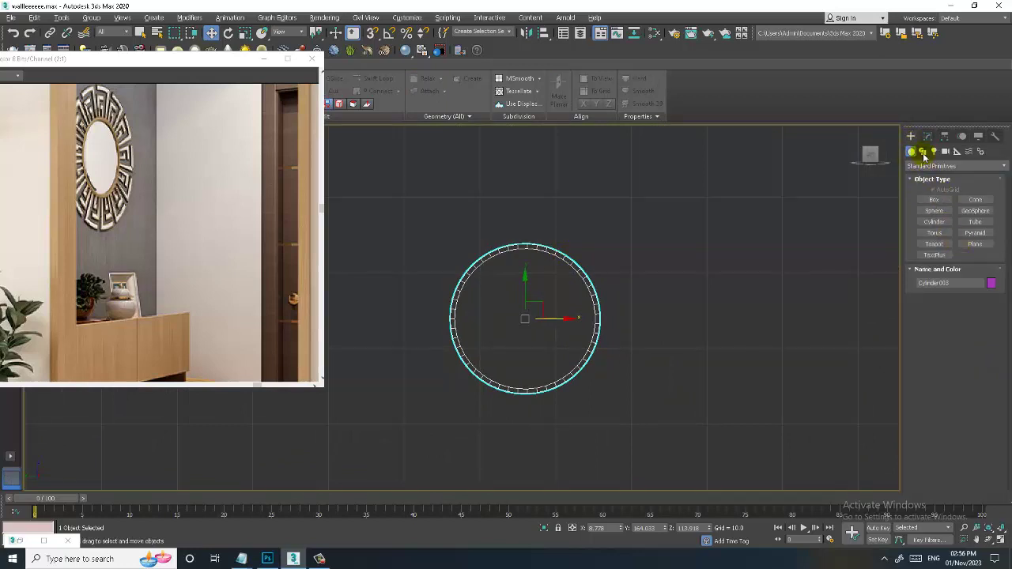
left_click(921, 151)
left_click(934, 207)
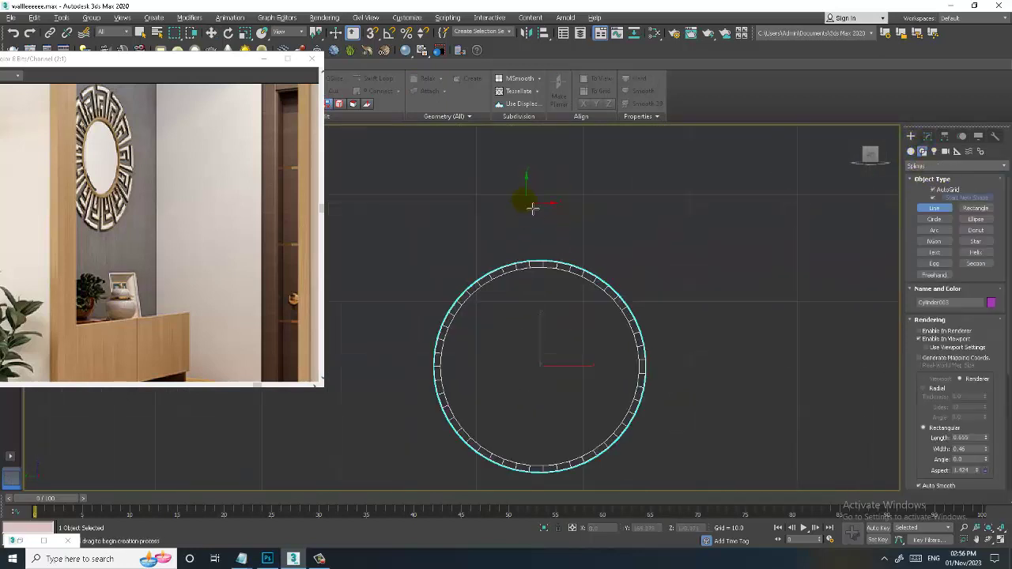
scroll(532, 194, "up", 2)
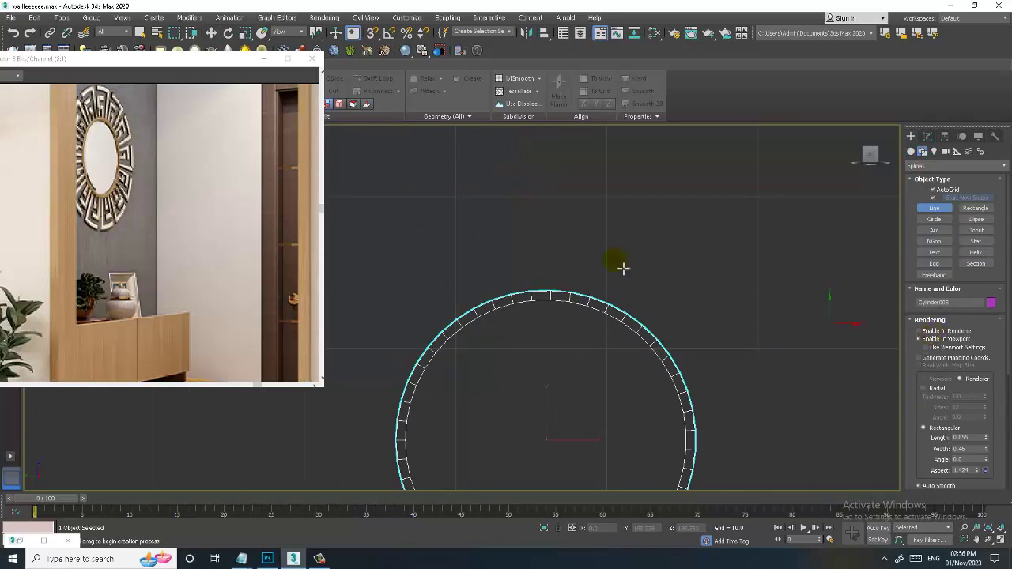
left_click(523, 197)
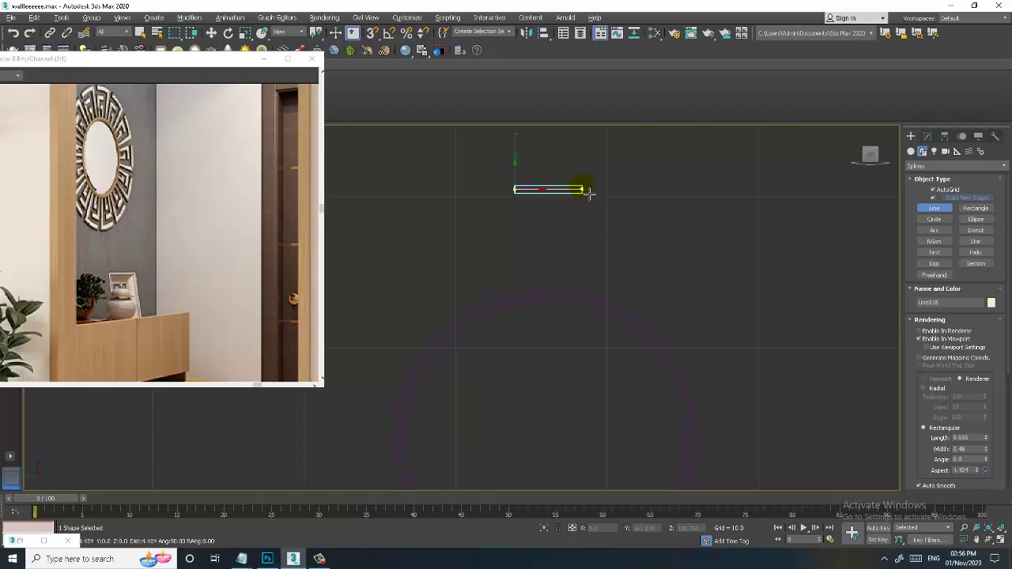
left_click(588, 192)
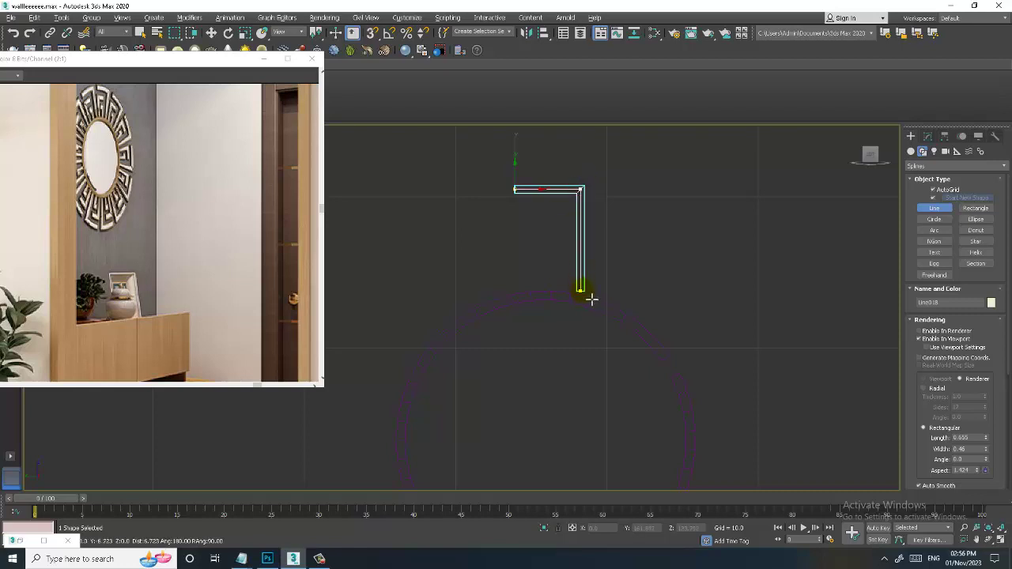
left_click(591, 302)
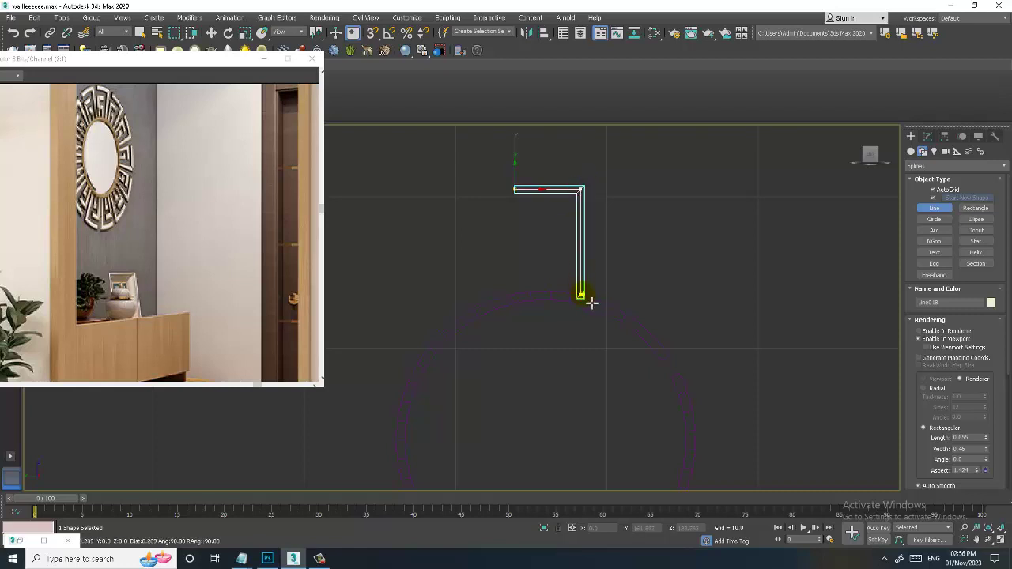
right_click(588, 300)
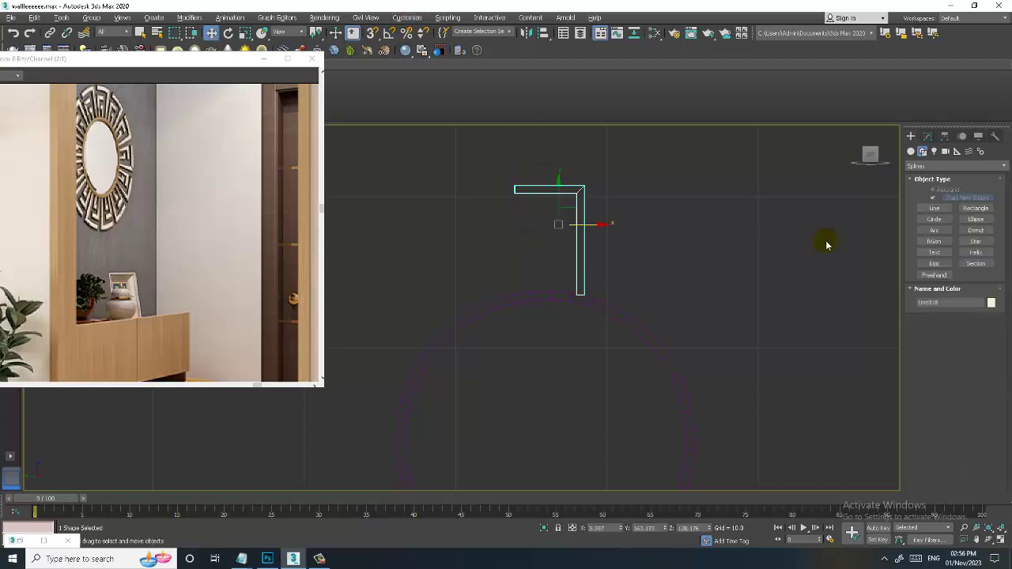
Move the L closer to the disc and set its rectangular Length to 0.265
key("alt+w")
scroll(719, 414, "up", 3)
key("alt+w")
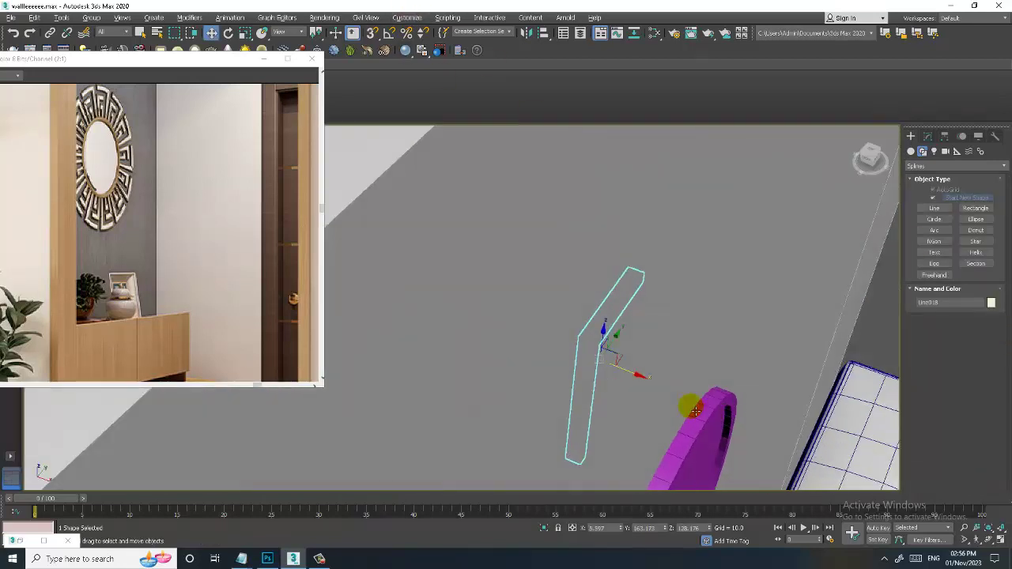
middle_click_drag(685, 406, 650, 381, "alt")
left_click_drag(650, 381, 712, 404)
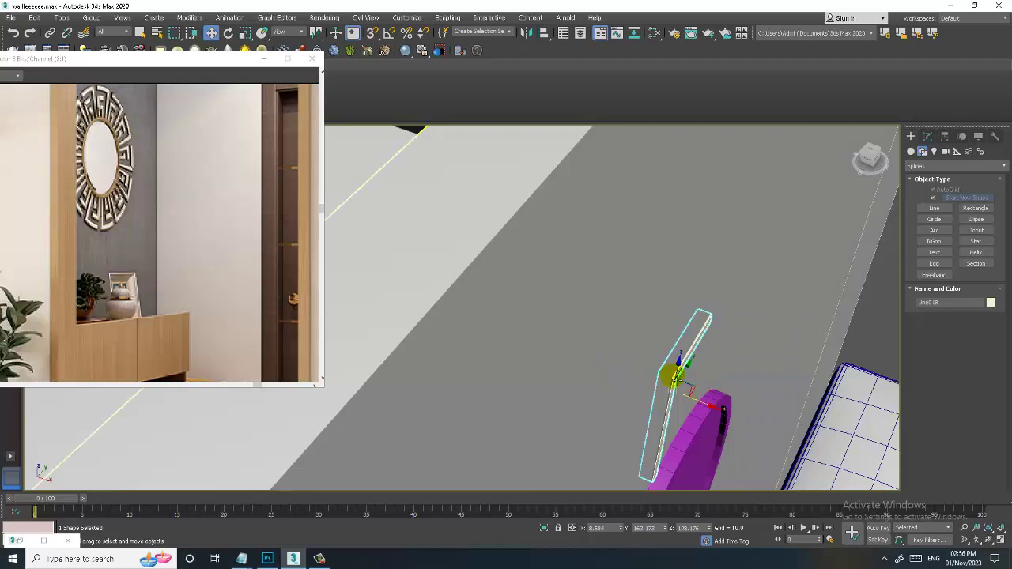
middle_click_drag(671, 368, 673, 327, "alt")
left_click(927, 136)
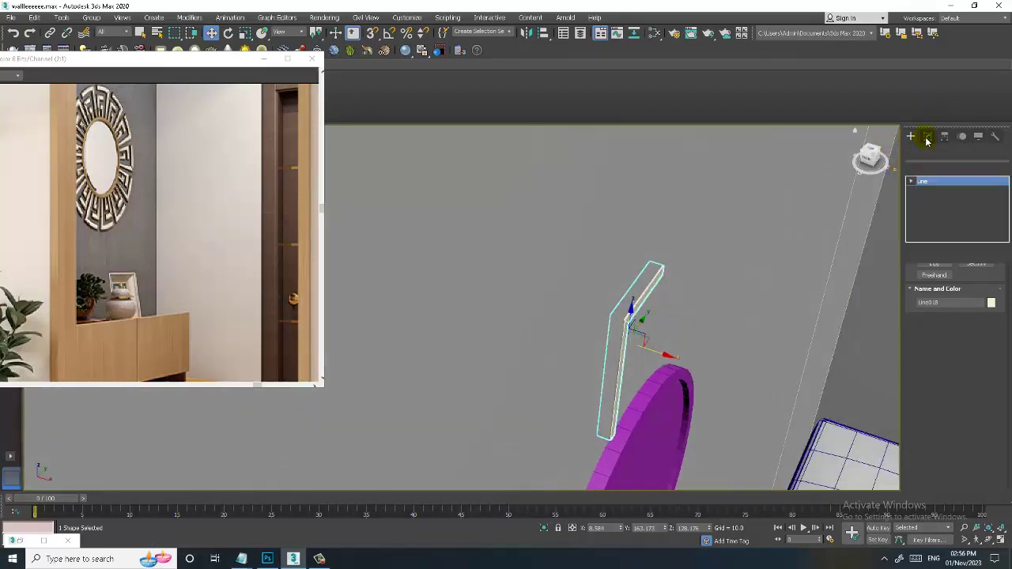
left_click_drag(988, 383, 988, 391)
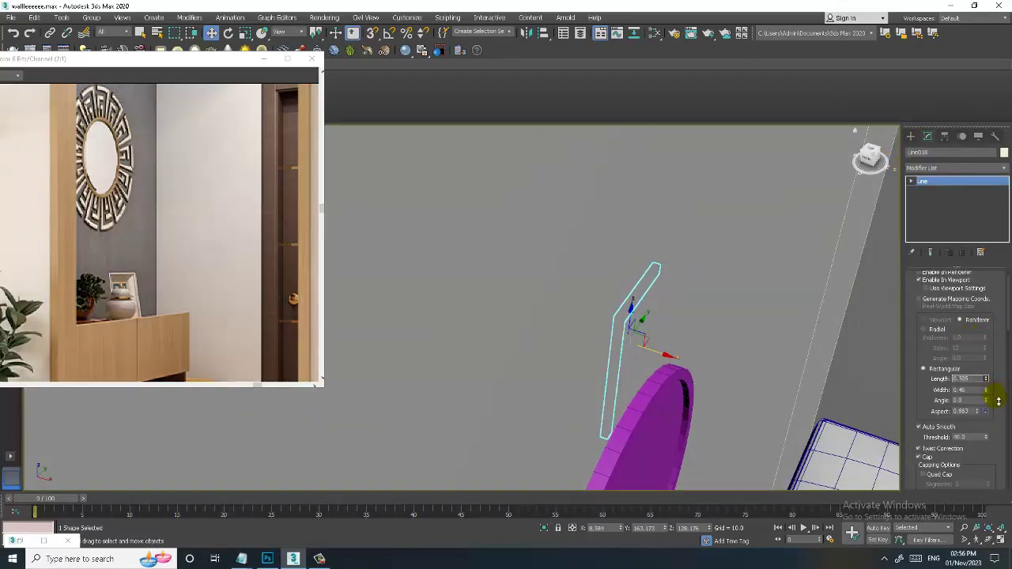
Position the L piece just above the disc's top edge in the top view
left_click_drag(651, 354, 669, 350)
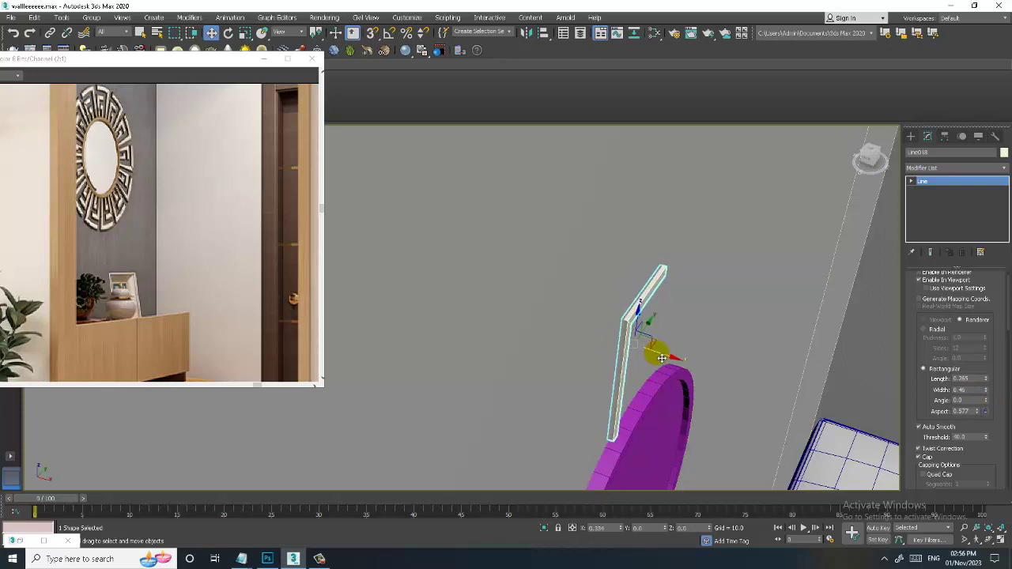
middle_click_drag(669, 350, 673, 364, "alt")
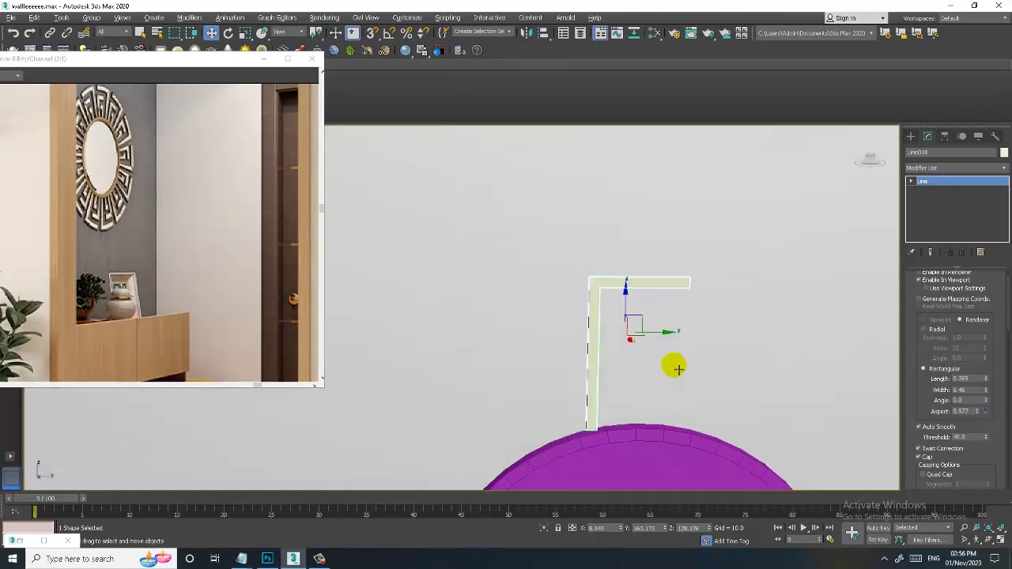
scroll(656, 332, "down", 3)
key("alt+w")
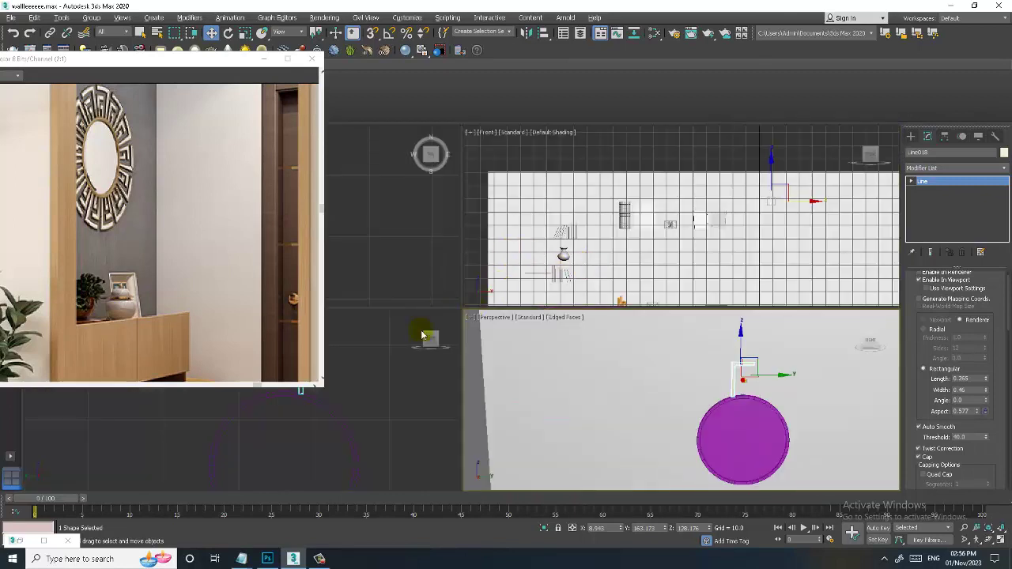
middle_click(379, 402)
key("alt+w")
scroll(562, 264, "down", 5)
scroll(562, 265, "down", 2)
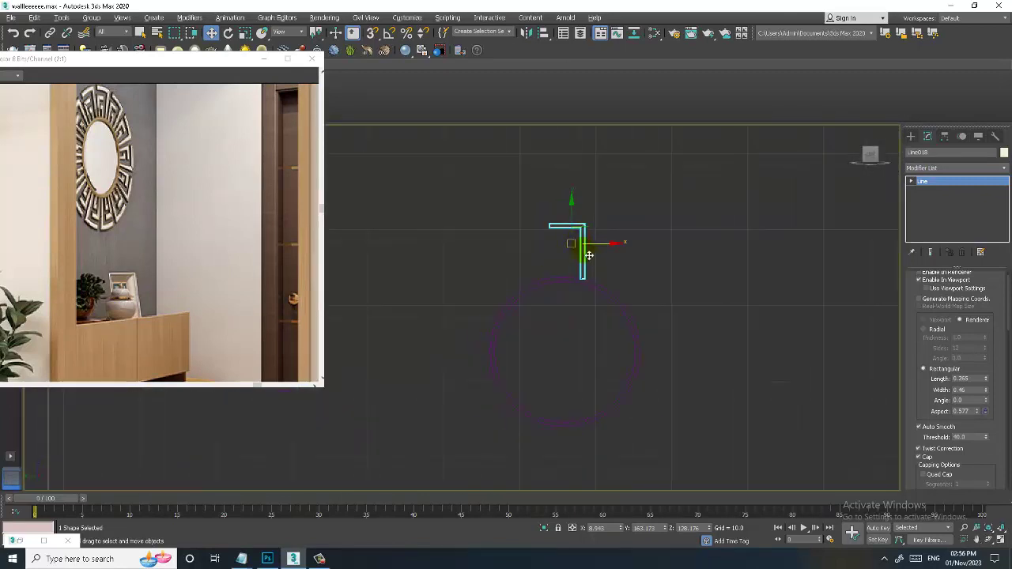
scroll(597, 259, "up", 4)
mouse_move(579, 239)
left_mouse_down()
mouse_move(539, 240)
mouse_move(508, 207)
left_mouse_up()
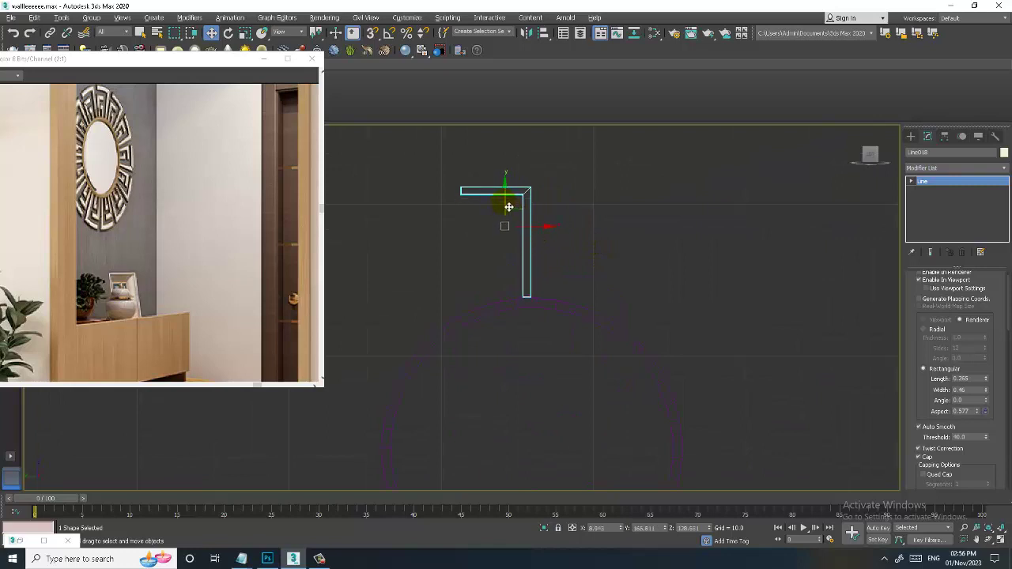
Mirror the L piece on X and shift it to the right
left_click(526, 33)
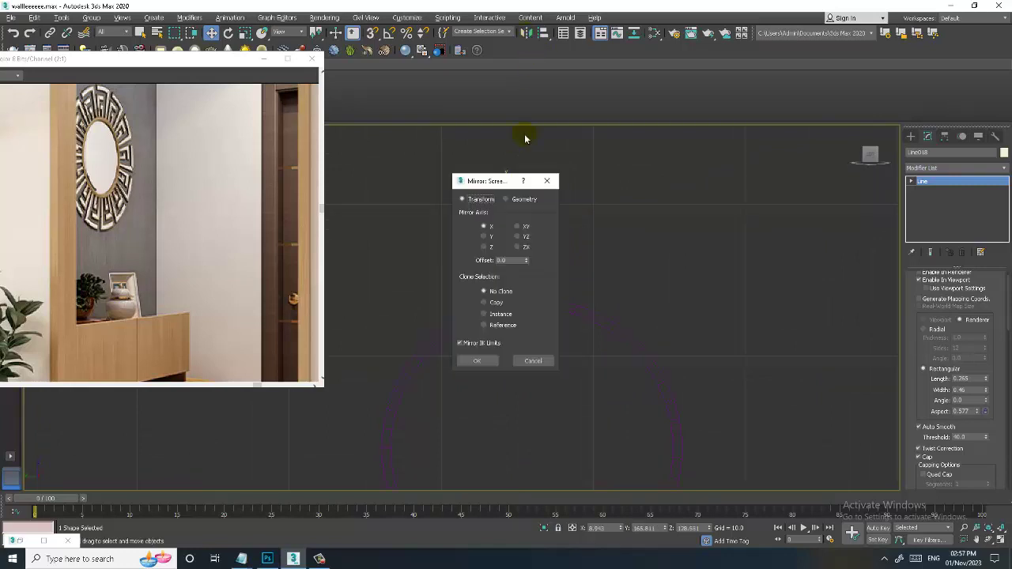
left_click(477, 360)
left_click_drag(541, 229, 582, 229)
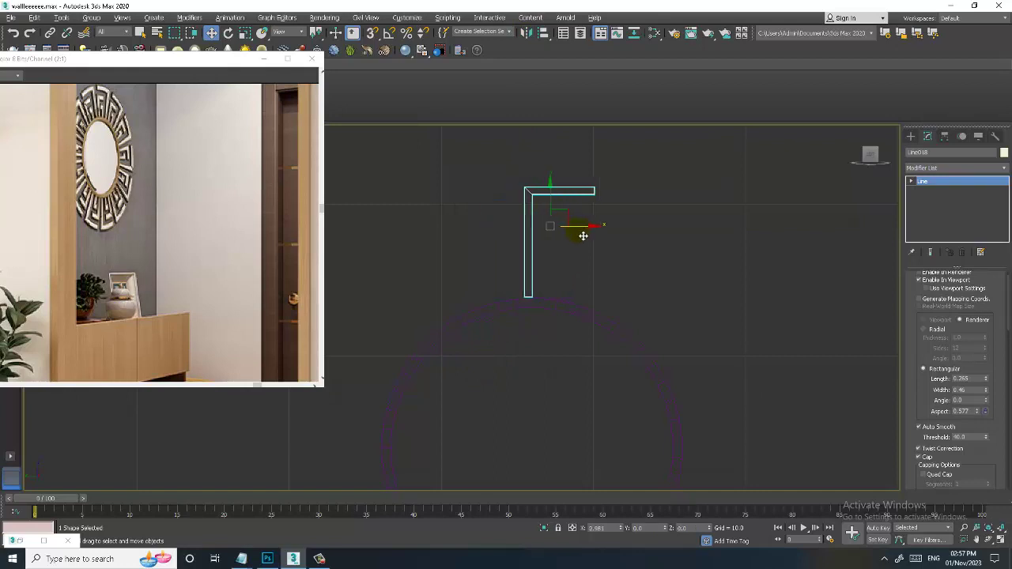
scroll(588, 245, "down", 3)
middle_click_drag(591, 255, 593, 212)
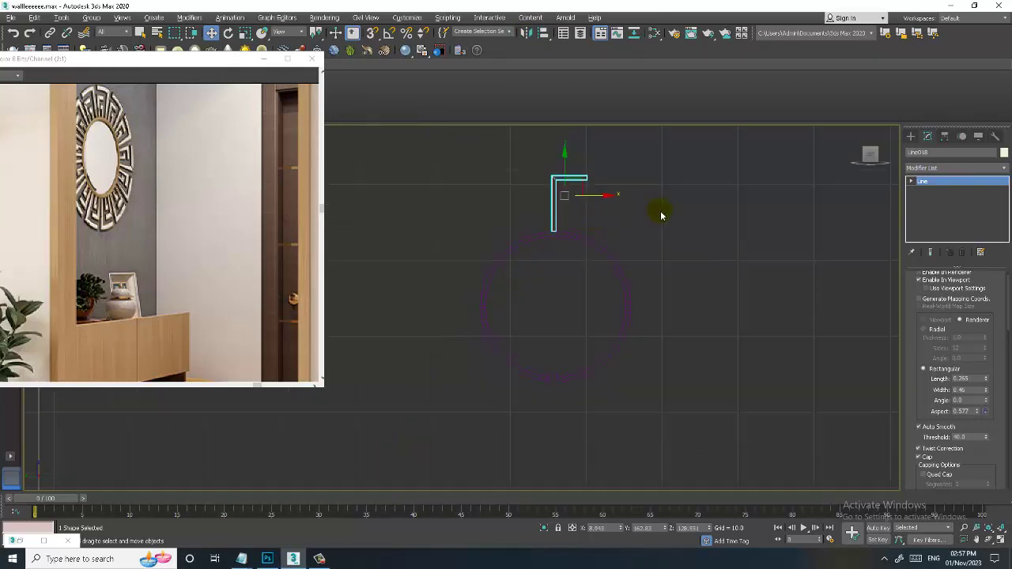
middle_click_drag(678, 282, 675, 296)
scroll(650, 290, "up", 2)
scroll(638, 296, "up", 1)
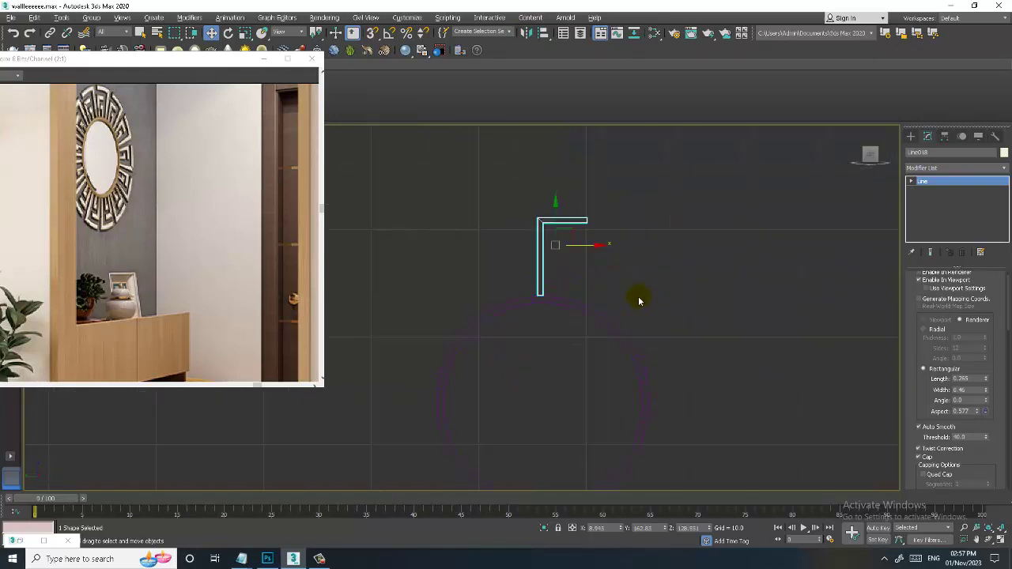
scroll(629, 294, "up", 2)
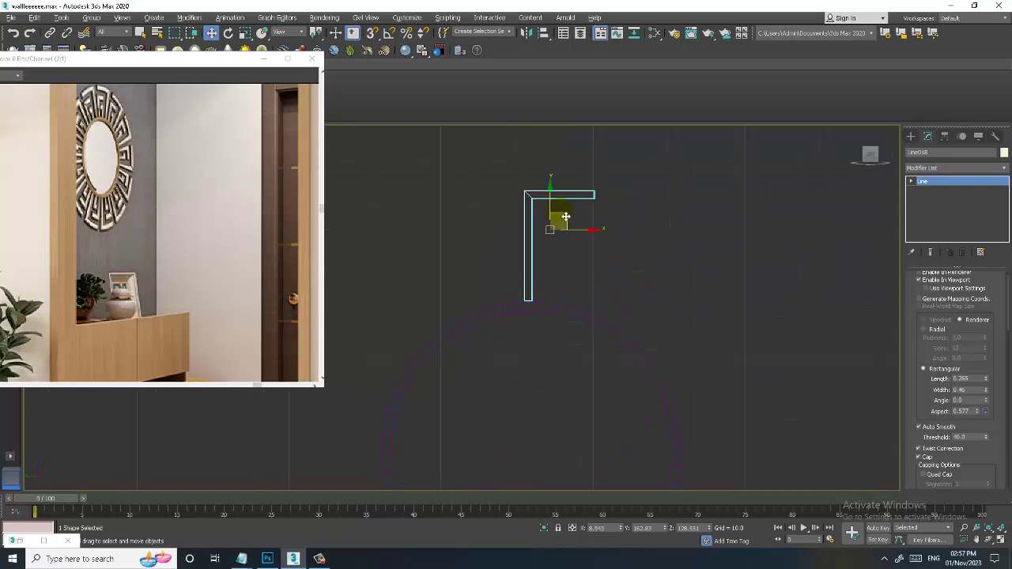
Clone the L as Line019, mirror it on X and nest it inside the original
left_click_drag(565, 217, 584, 237, "shift")
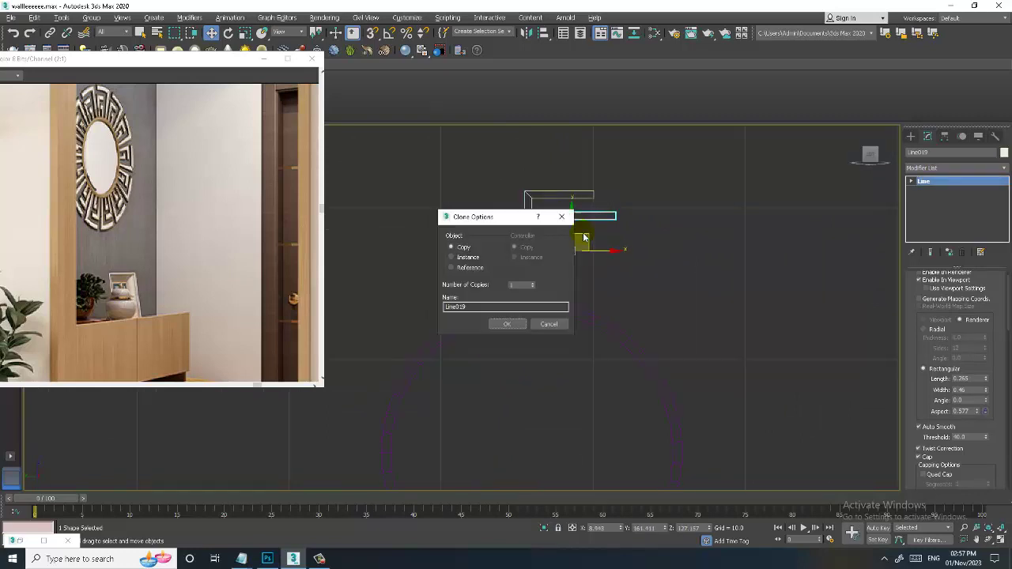
left_click(507, 323)
scroll(630, 296, "up", 2)
key("r")
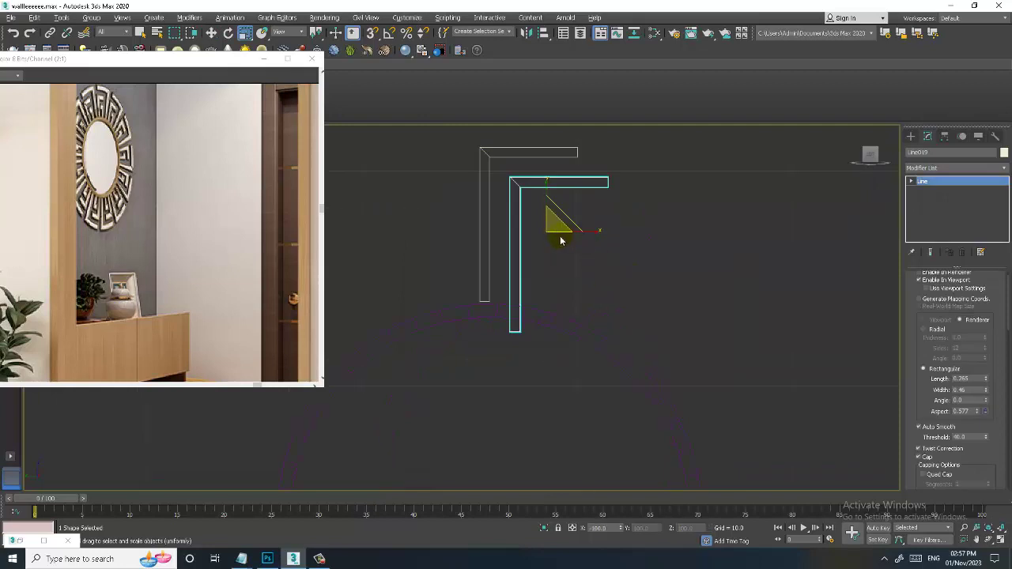
key("w")
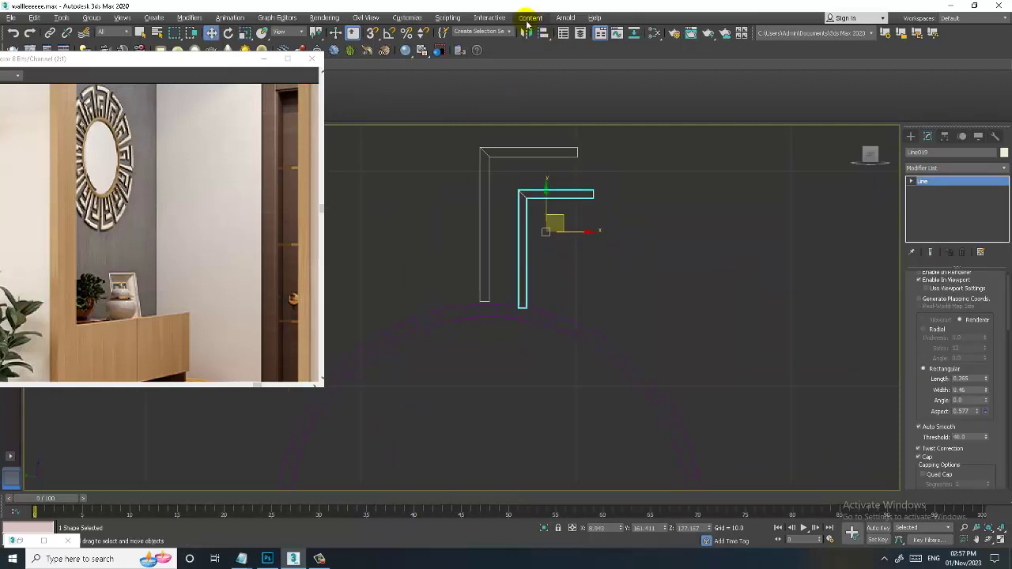
left_click(526, 34)
left_click(476, 359)
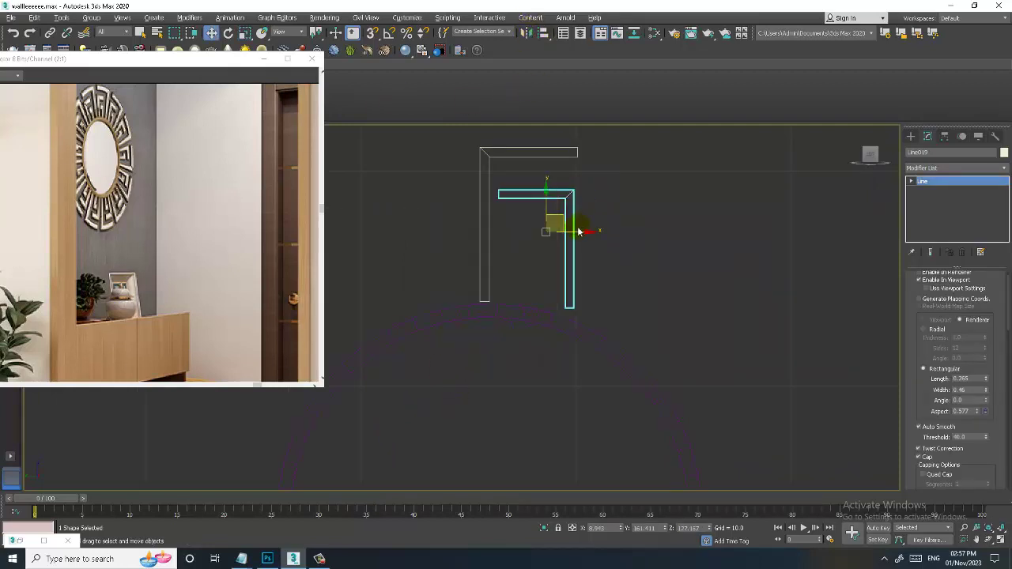
left_click_drag(582, 233, 578, 223)
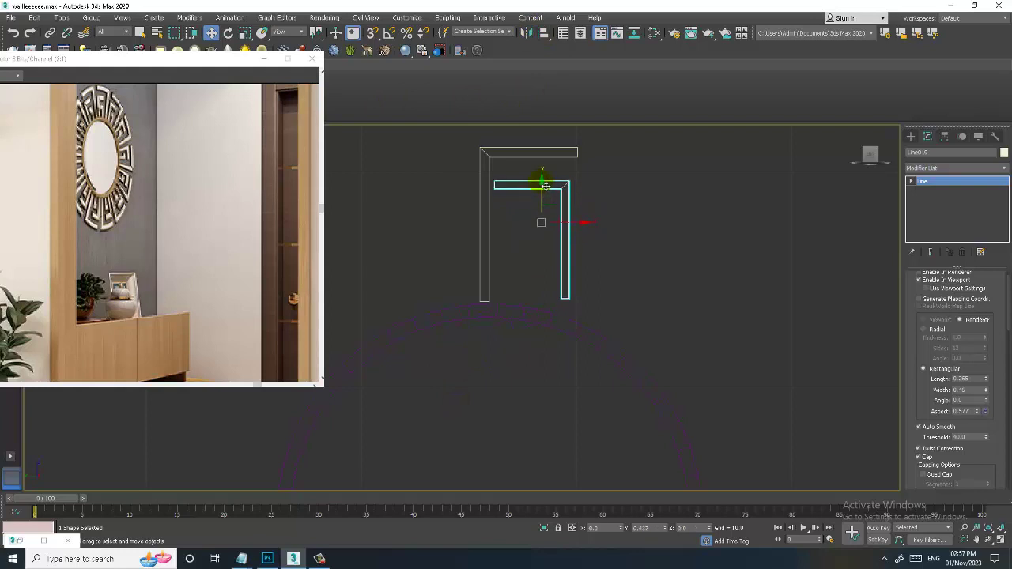
left_click_drag(545, 186, 552, 186)
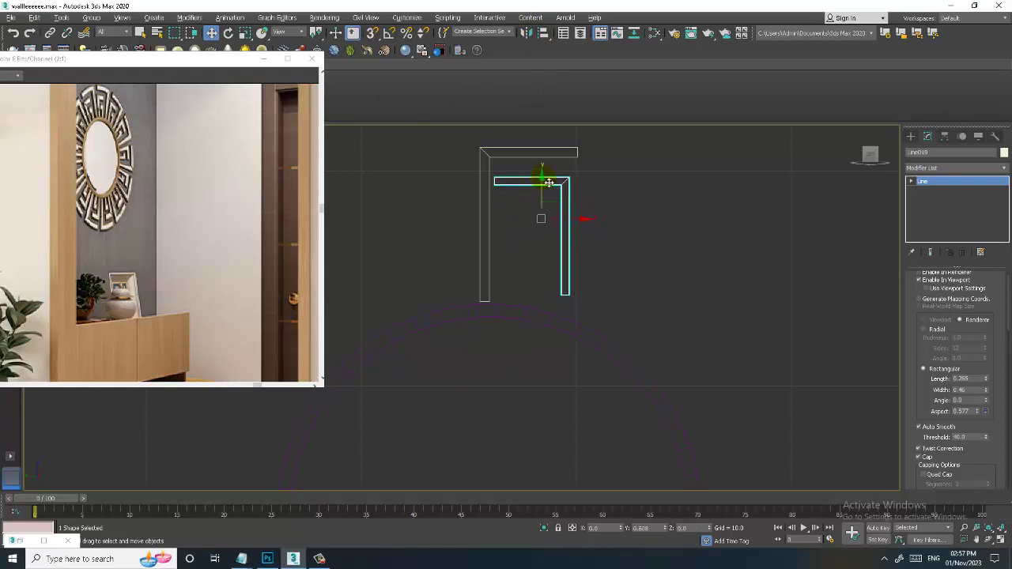
Drag the copy's bottom vertex down to lengthen its vertical leg
key("1")
left_click(565, 298)
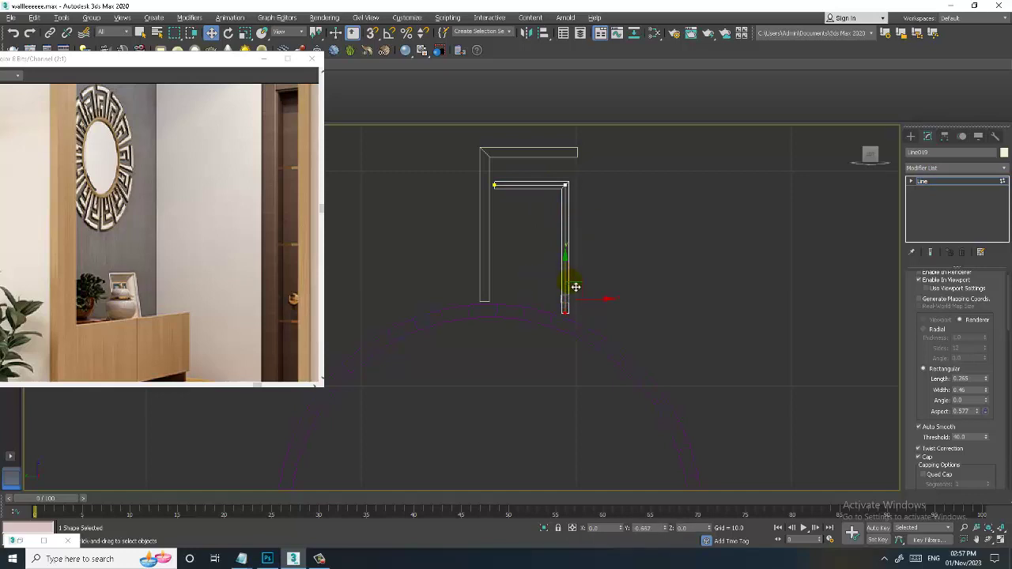
left_click_drag(580, 291, 576, 290)
left_click(942, 181)
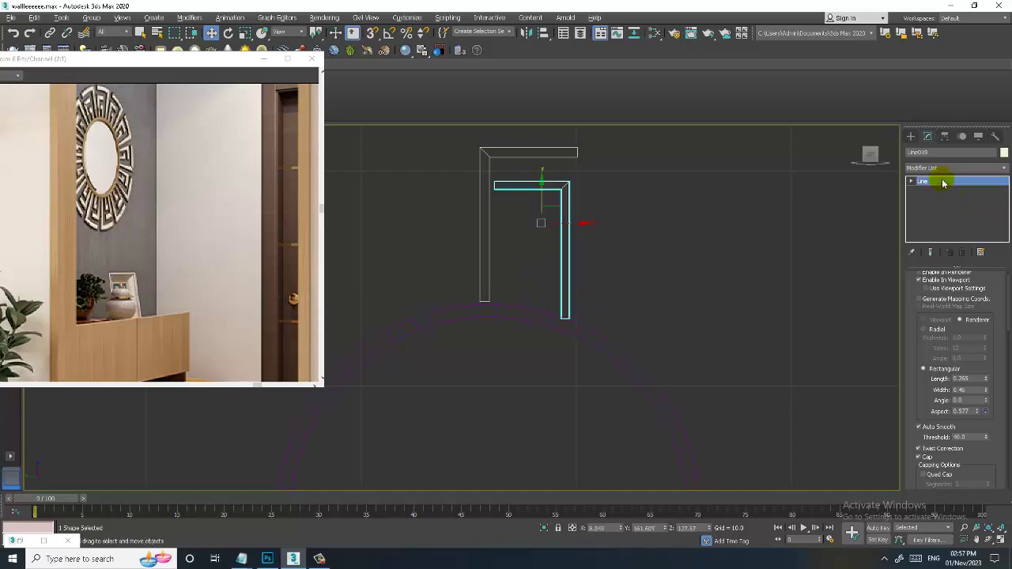
Clone the outer L, shrink the copy and move it inside the other two
left_click(524, 161)
left_click_drag(521, 170, 521, 247, "shift")
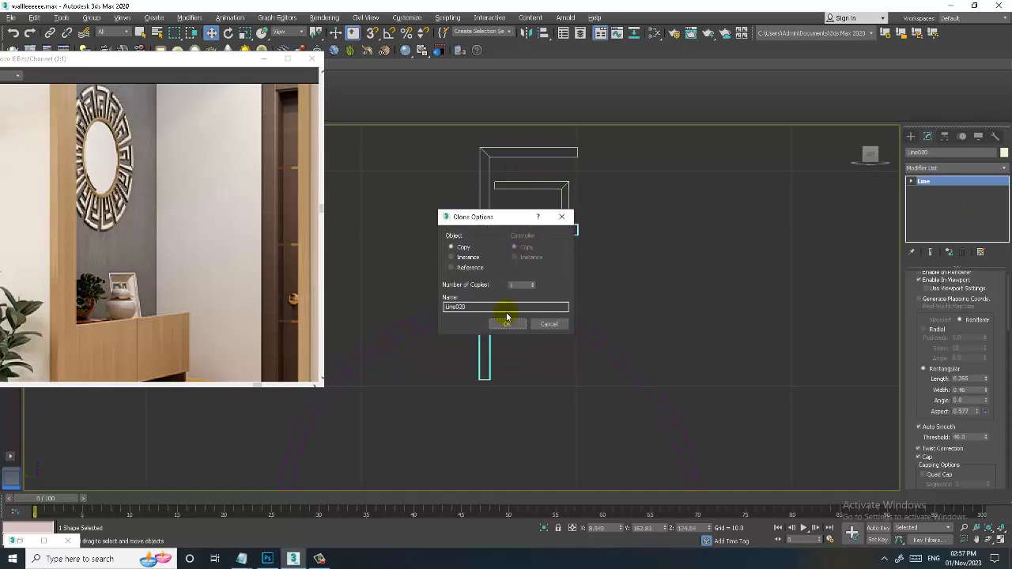
left_click(499, 323)
key("r")
left_click_drag(524, 285, 548, 325)
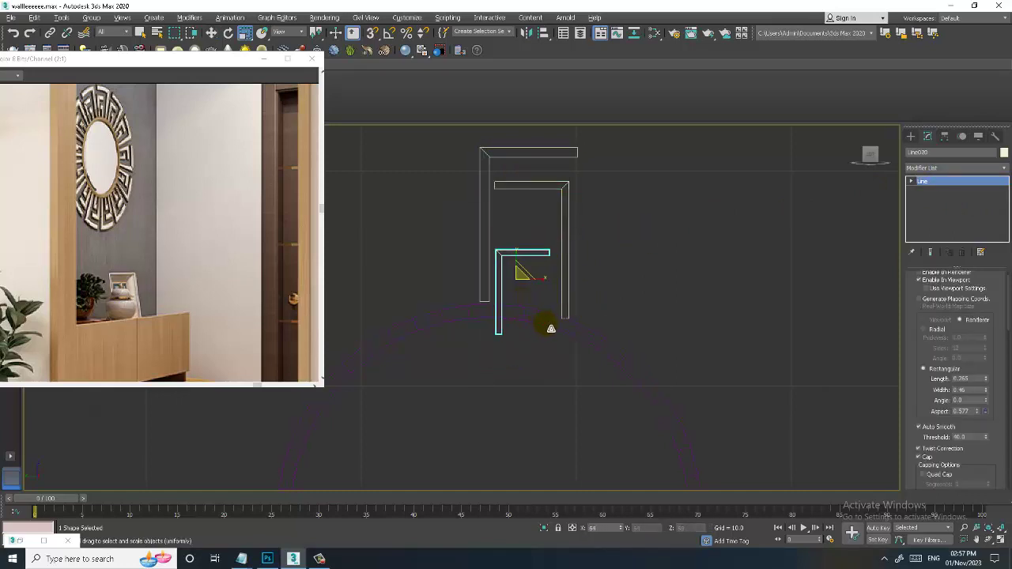
key("w")
left_click_drag(557, 285, 566, 283)
left_click_drag(527, 247, 534, 226)
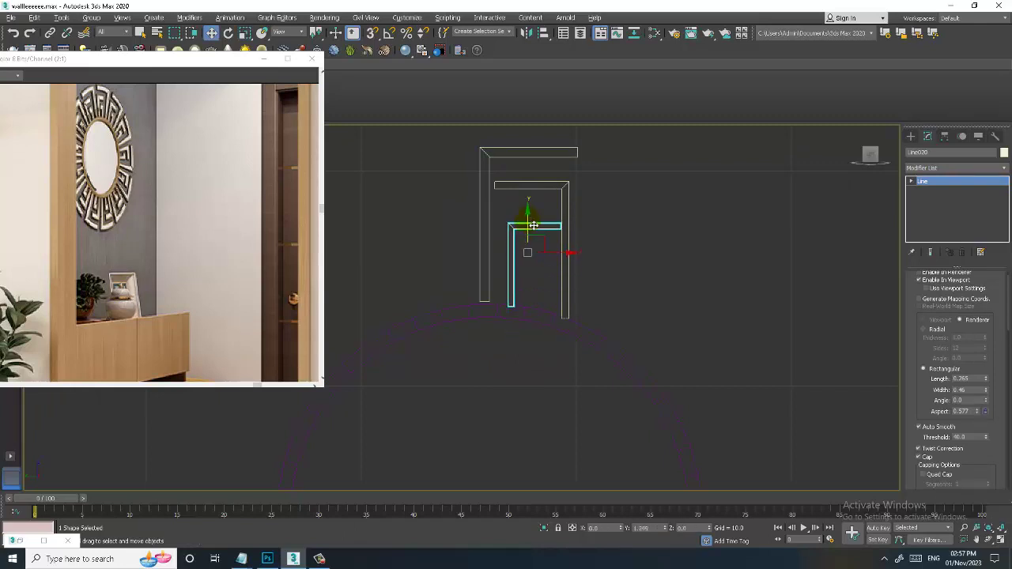
Select all three L pieces and group them as Group003
scroll(534, 226, "down", 3)
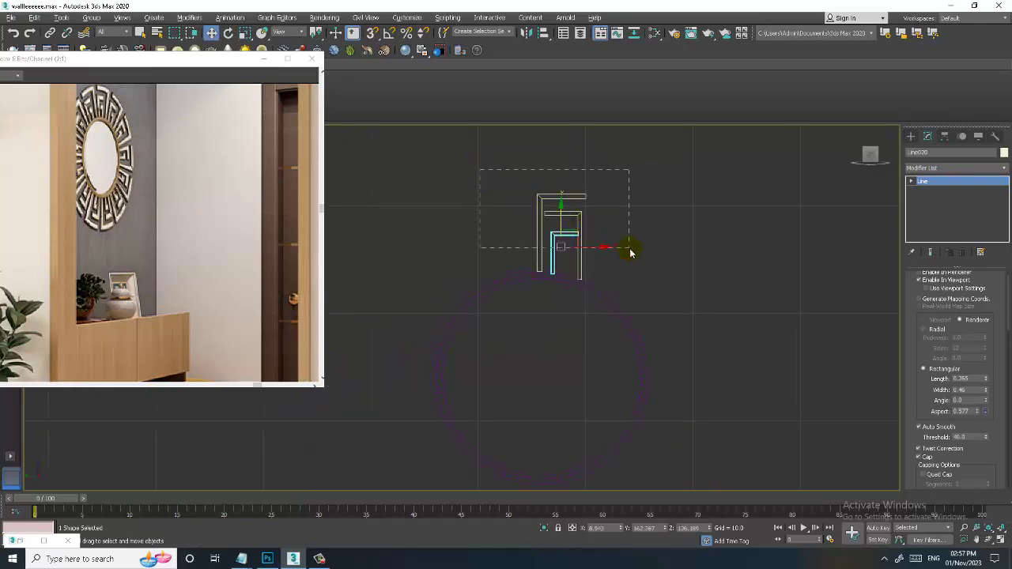
mouse_move(479, 168)
left_mouse_down()
mouse_move(630, 250)
mouse_move(568, 244)
mouse_move(601, 247)
left_mouse_up()
middle_click_drag(602, 247, 605, 208)
scroll(606, 208, "up", 2)
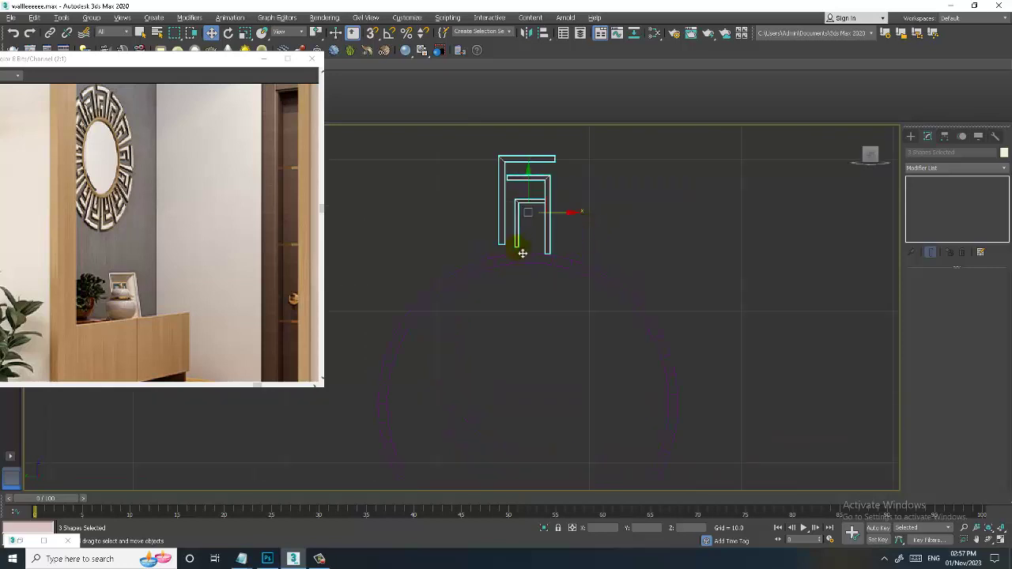
left_click(504, 247)
scroll(506, 249, "up", 2)
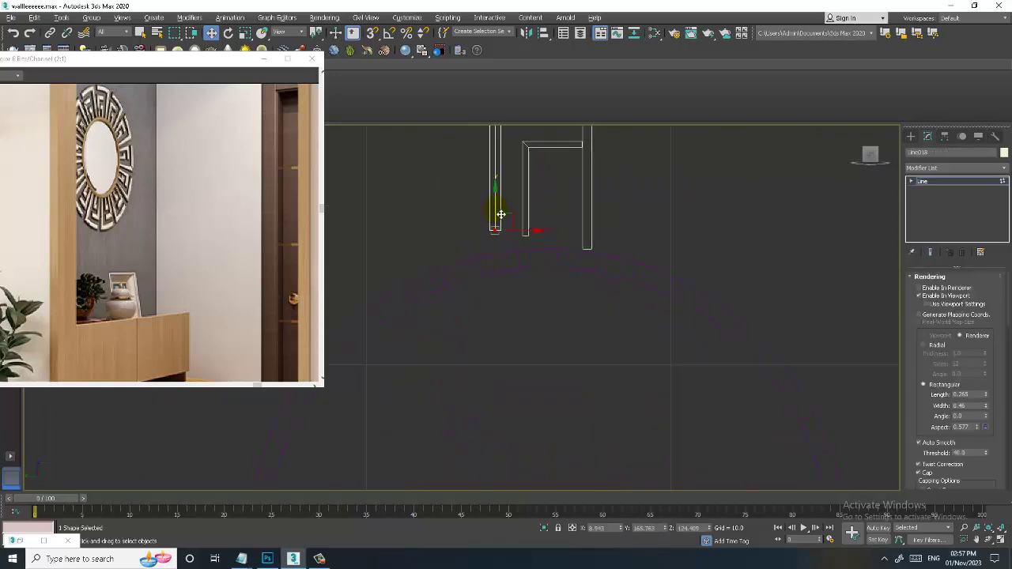
left_click(941, 183)
left_click(527, 240)
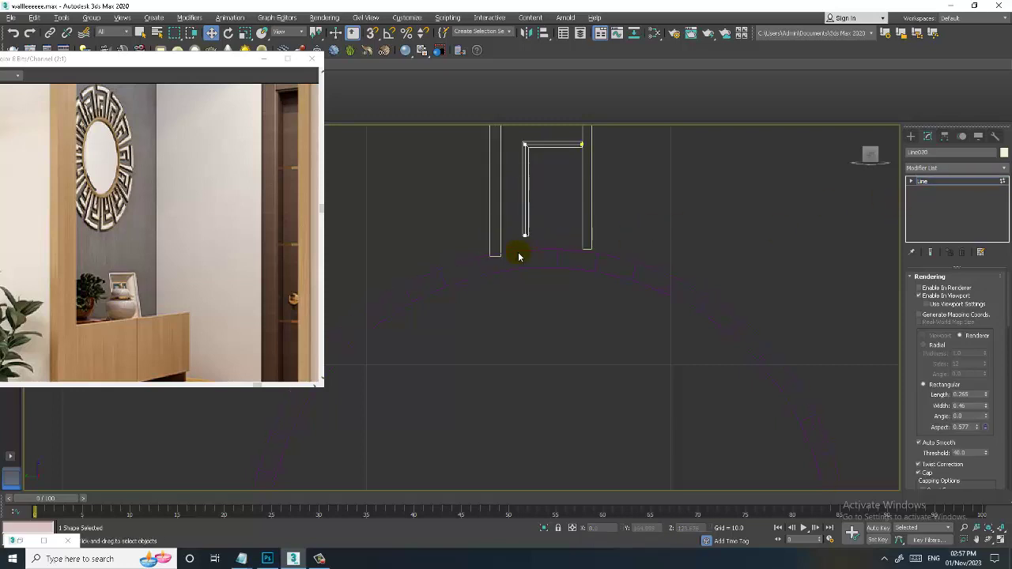
left_click(544, 226)
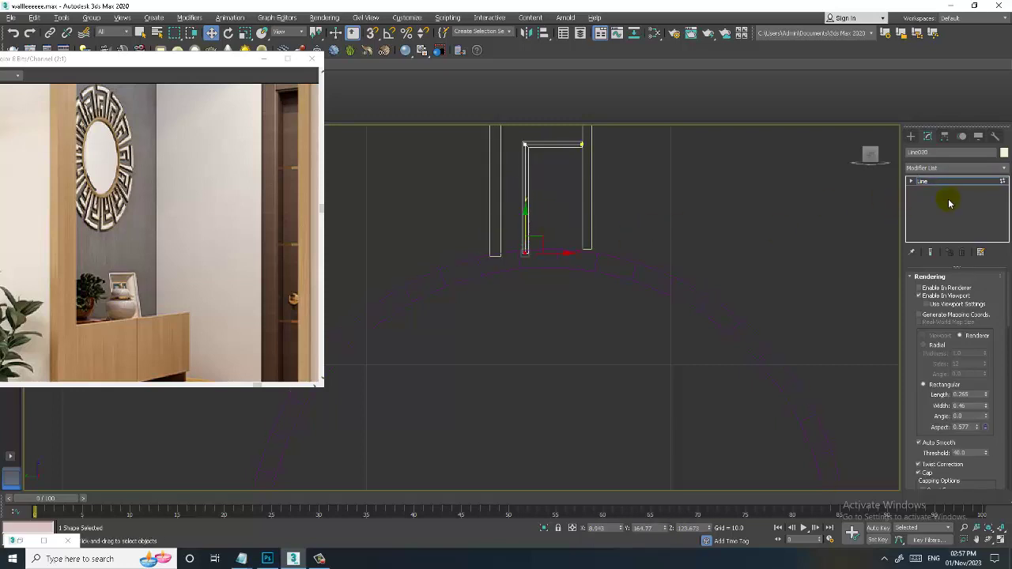
left_click(948, 185)
scroll(475, 205, "down", 2)
left_click_drag(461, 192, 643, 244)
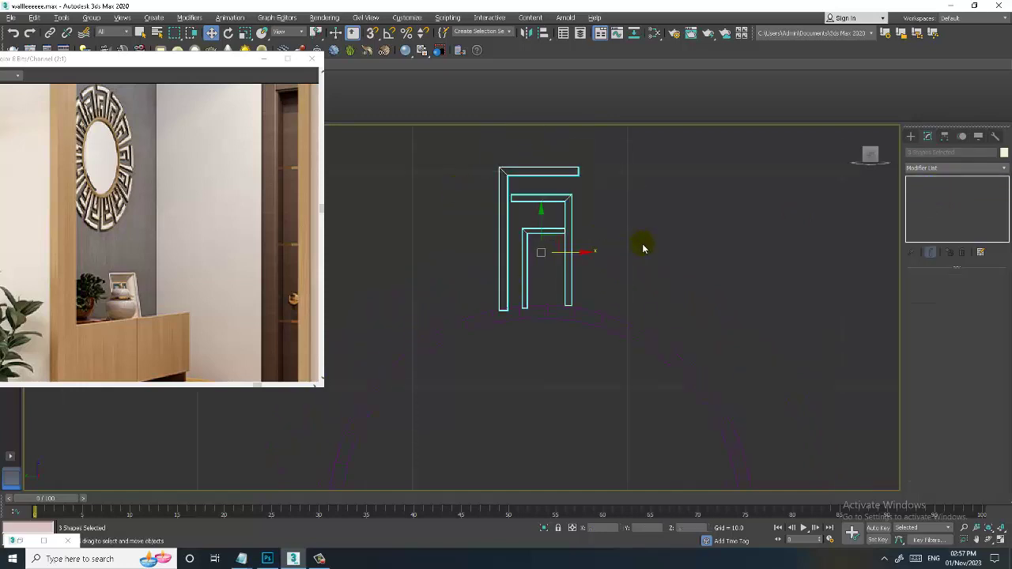
left_click(91, 18)
left_click(100, 31)
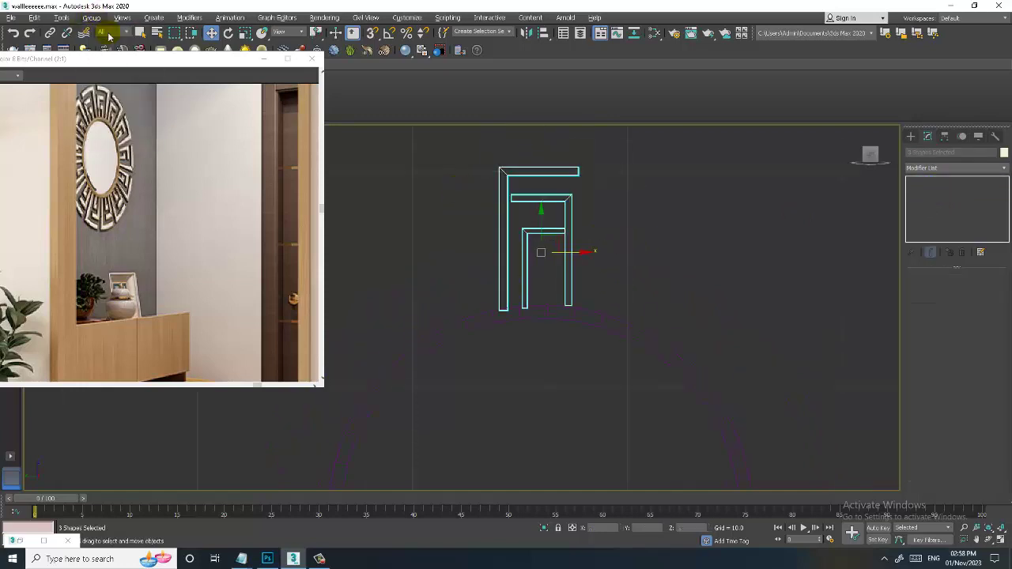
left_click(513, 297)
Move Group003's pivot alone to the centre of the Cylinder003 mirror disc, then turn off Affect Pivot Only
scroll(593, 277, "down", 2)
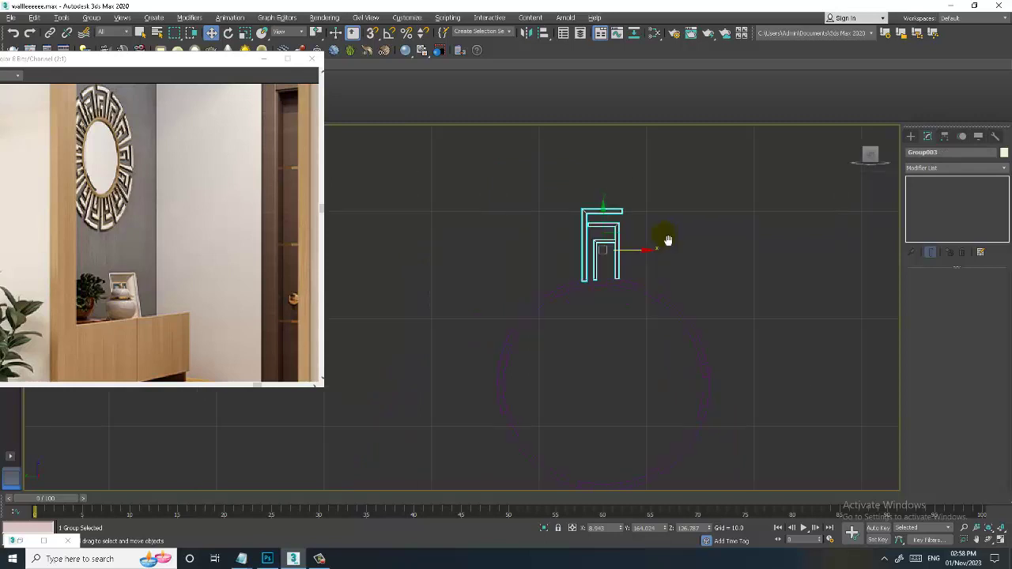
middle_click_drag(667, 237, 638, 183)
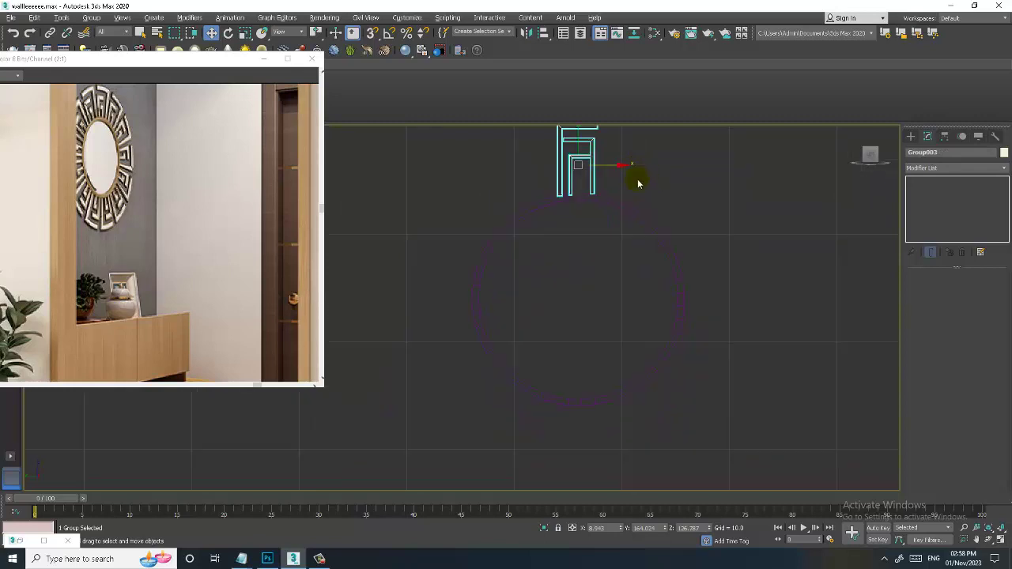
left_click(659, 236)
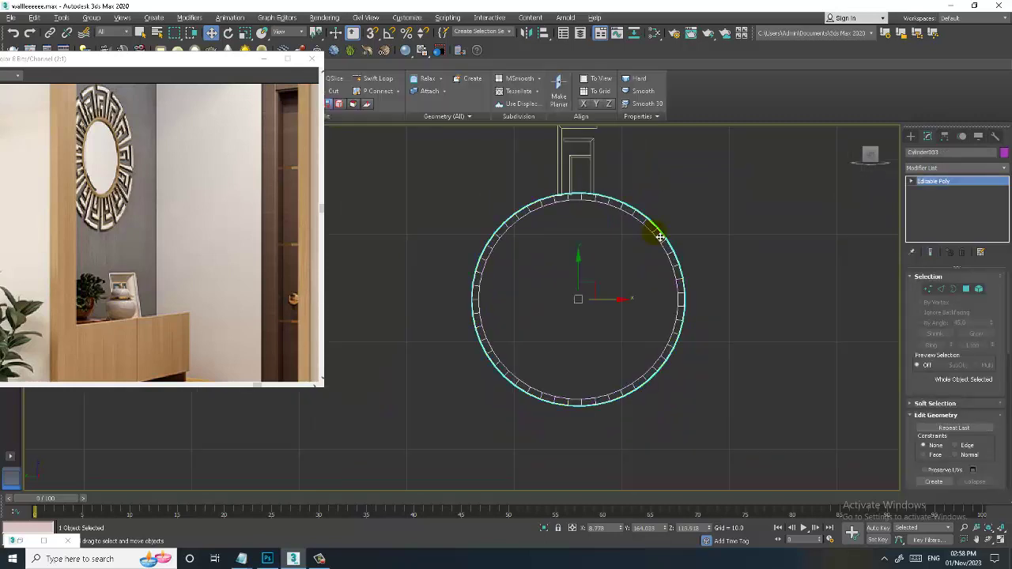
left_click(599, 182)
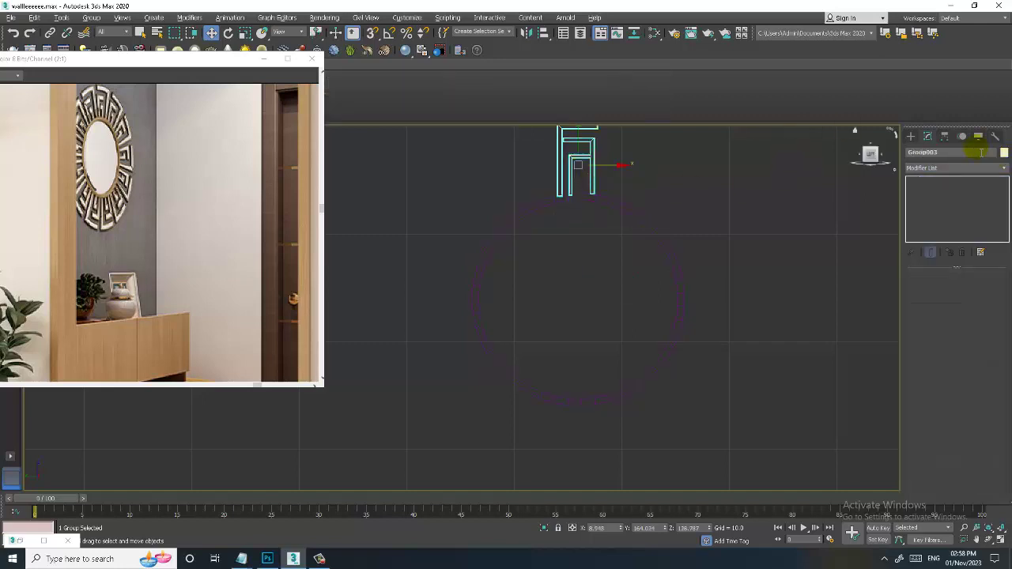
left_click(944, 136)
left_click(954, 209)
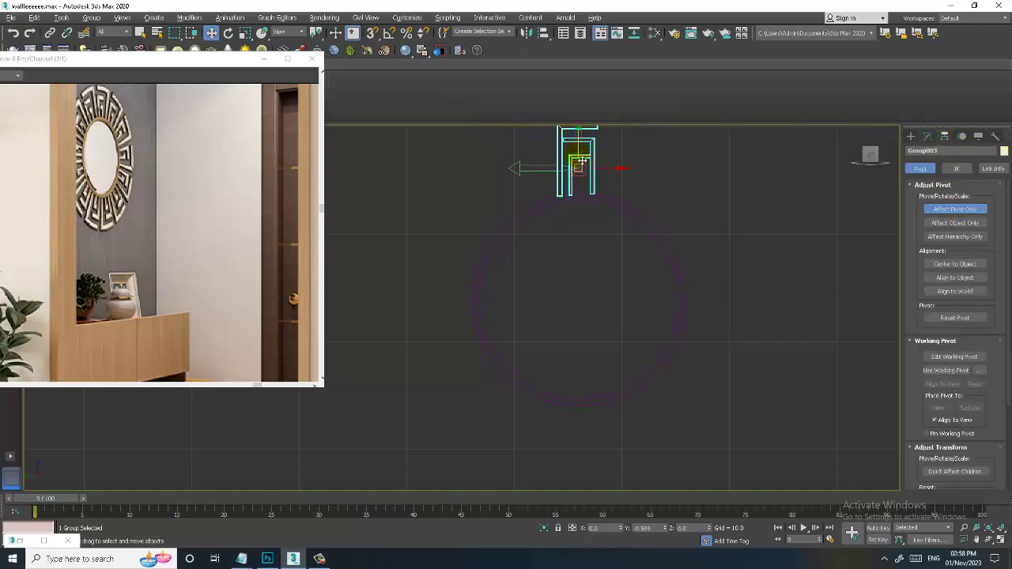
left_click_drag(580, 138, 605, 285)
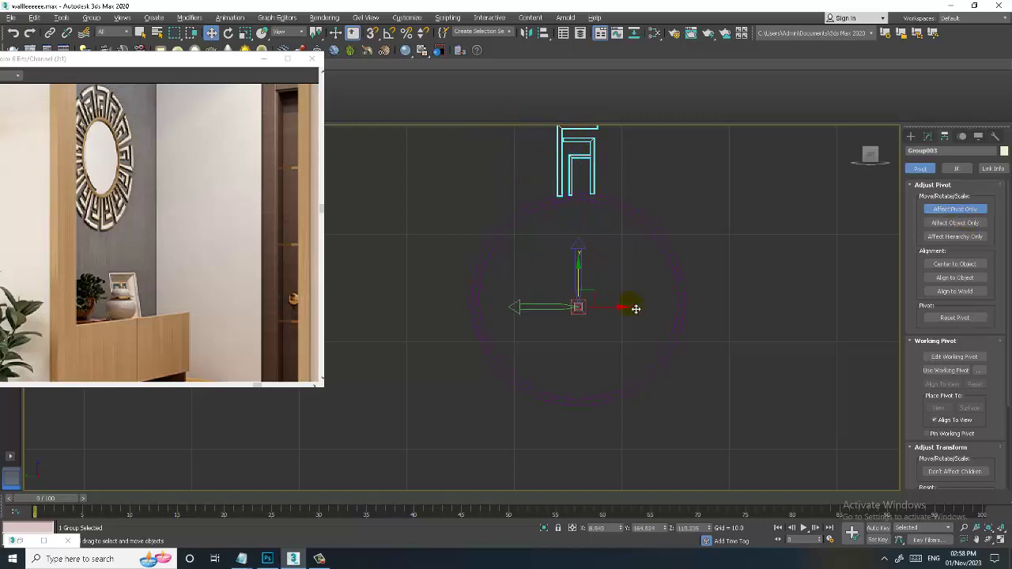
left_click(684, 309)
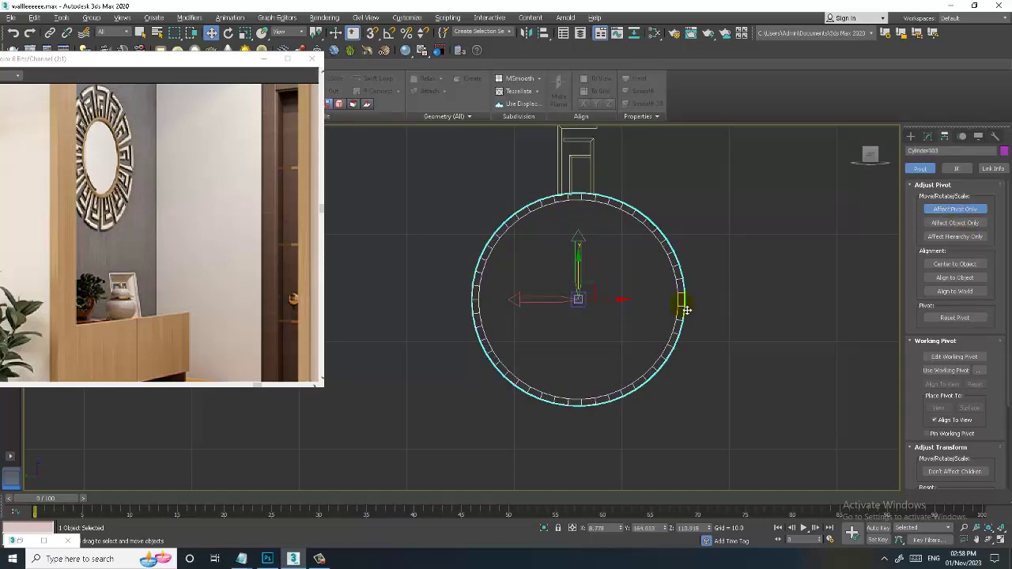
left_click(596, 165)
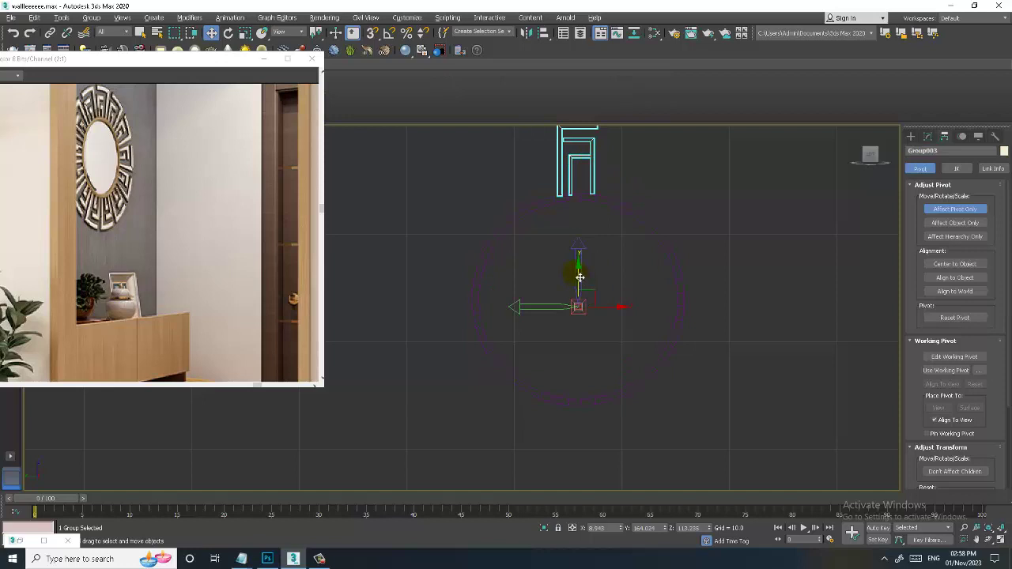
left_click(955, 208)
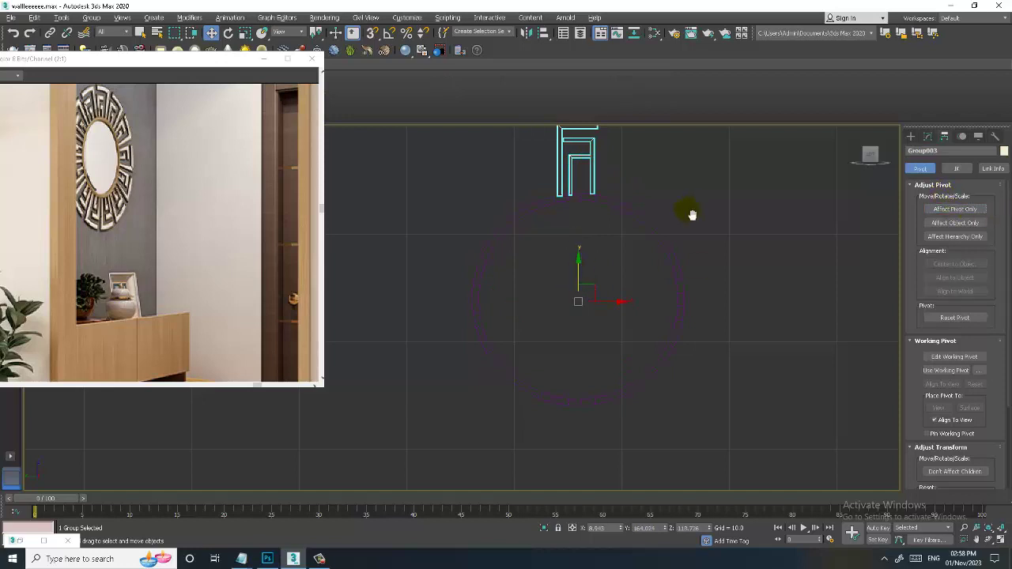
middle_click_drag(692, 215, 664, 238)
Shift-rotate the L-piece group around the mirror centre, making multiple copies to form a ring
key("e")
left_click(955, 209)
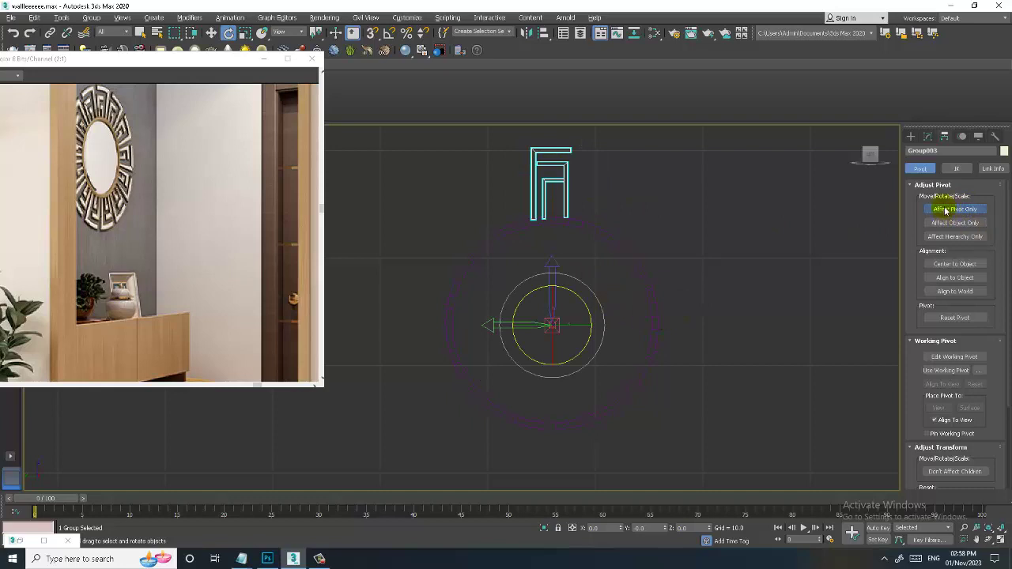
left_click(945, 209)
left_click_drag(593, 290, 612, 303, "shift")
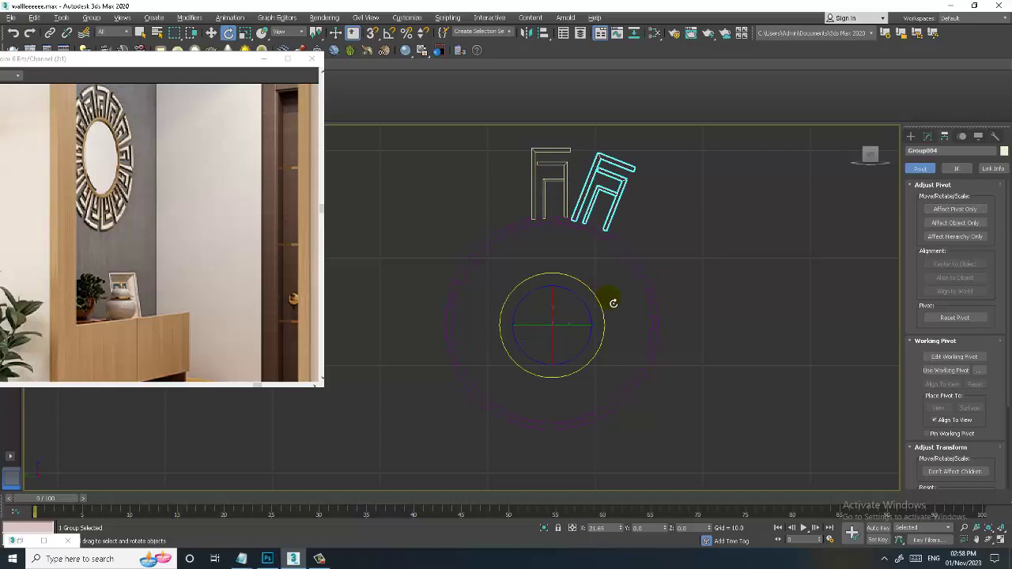
left_click_drag(613, 304, 605, 303, "shift")
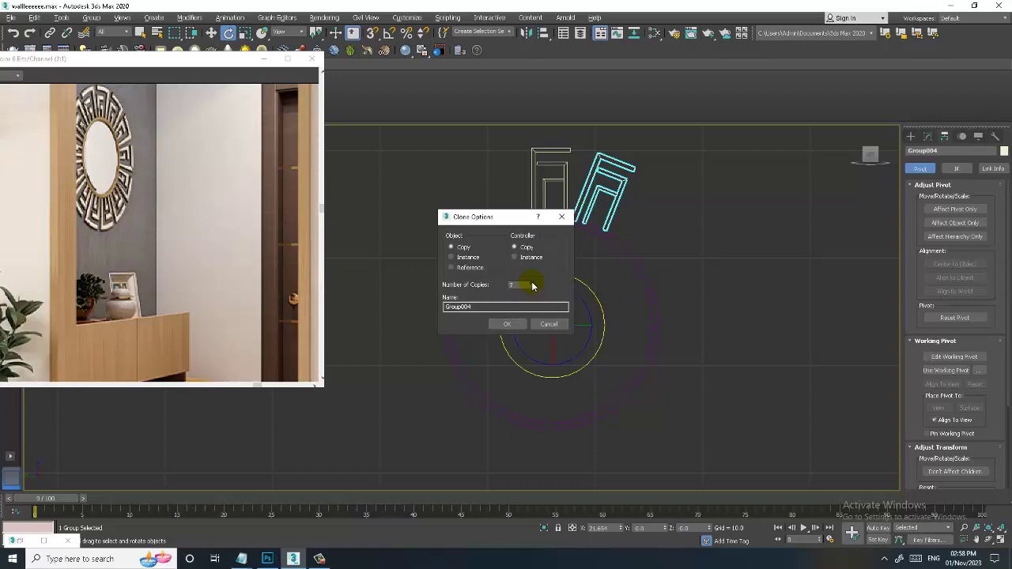
left_click(507, 323)
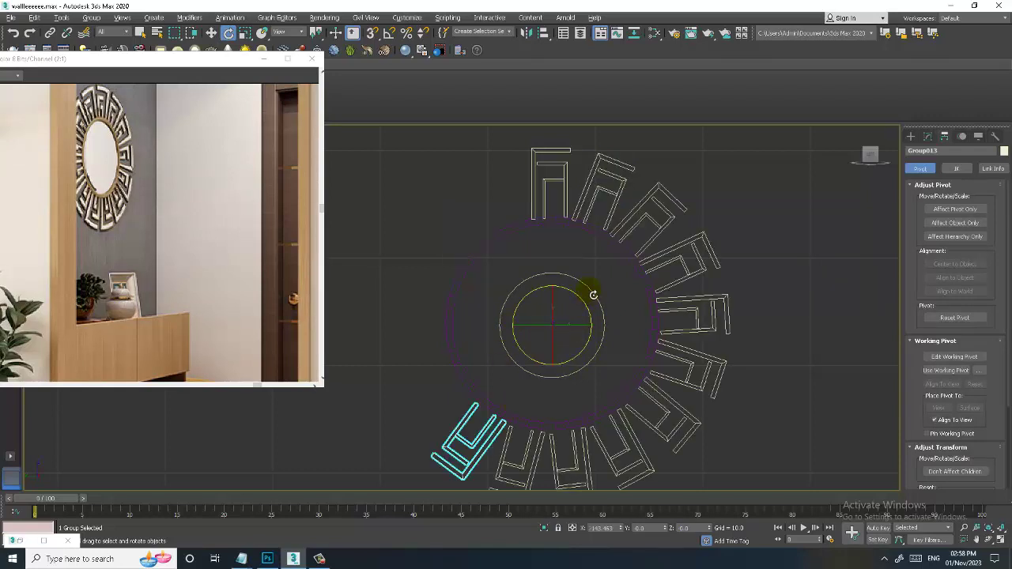
left_click_drag(593, 295, 601, 309, "shift")
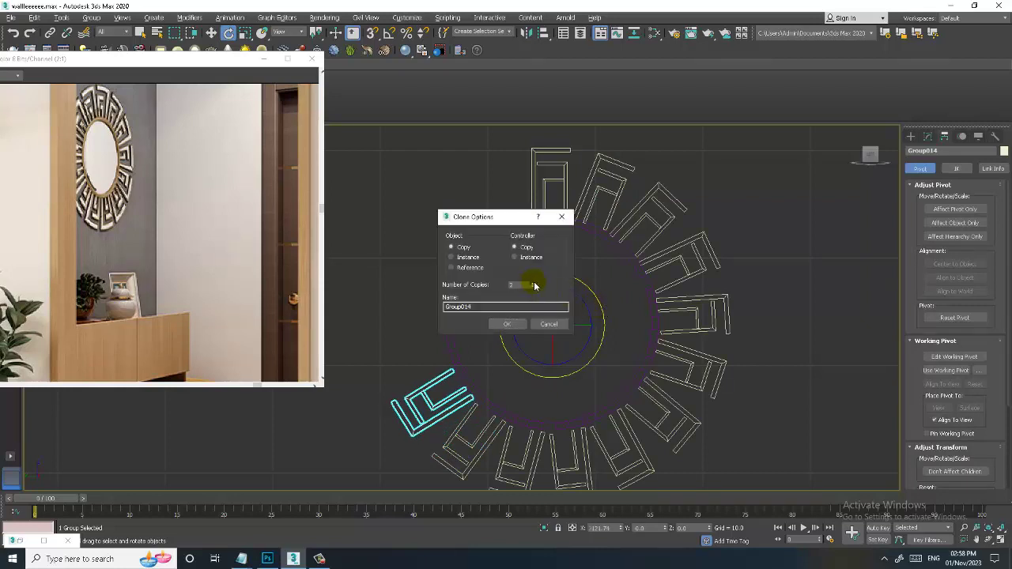
left_click(508, 323)
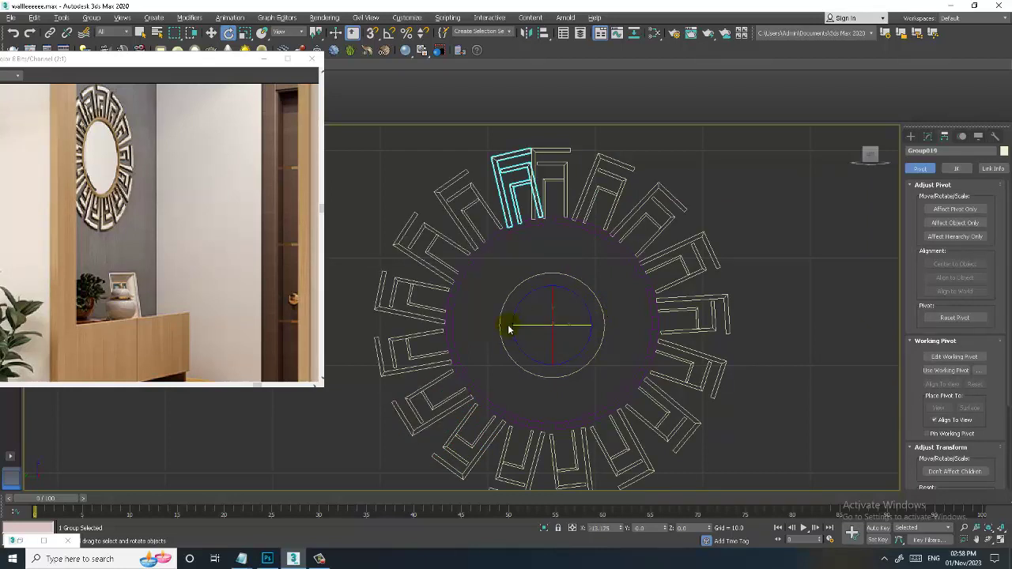
Select all the ring pieces and rotate the whole ring to even out its spacing
left_click(592, 289)
scroll(638, 232, "down", 3)
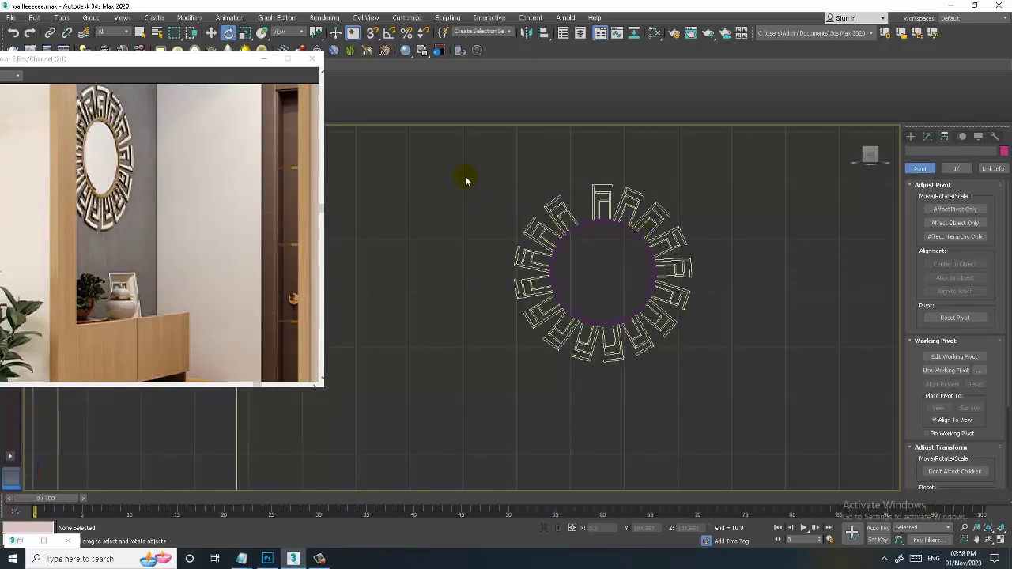
left_click_drag(692, 362, 711, 385)
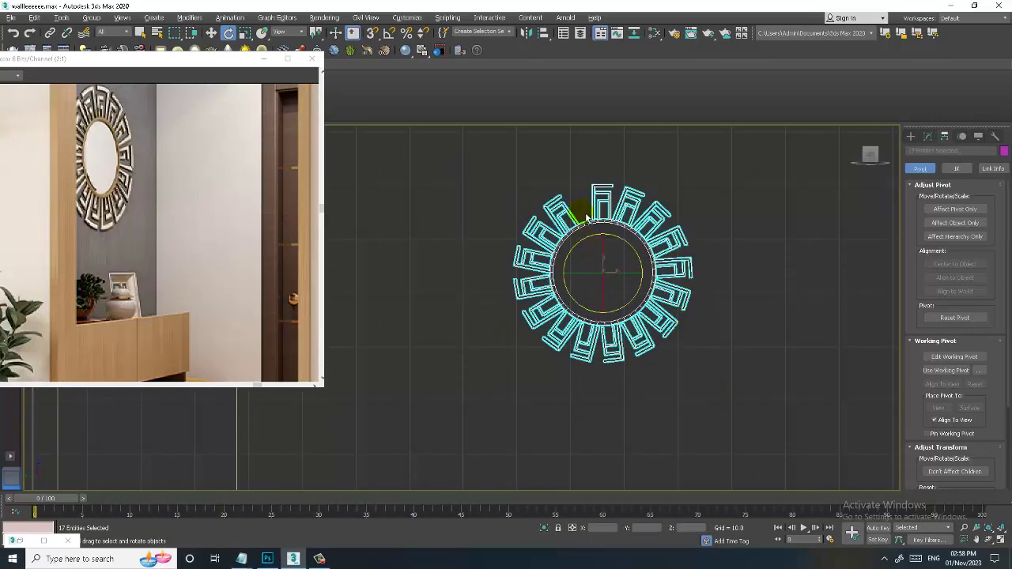
scroll(632, 248, "up", 2)
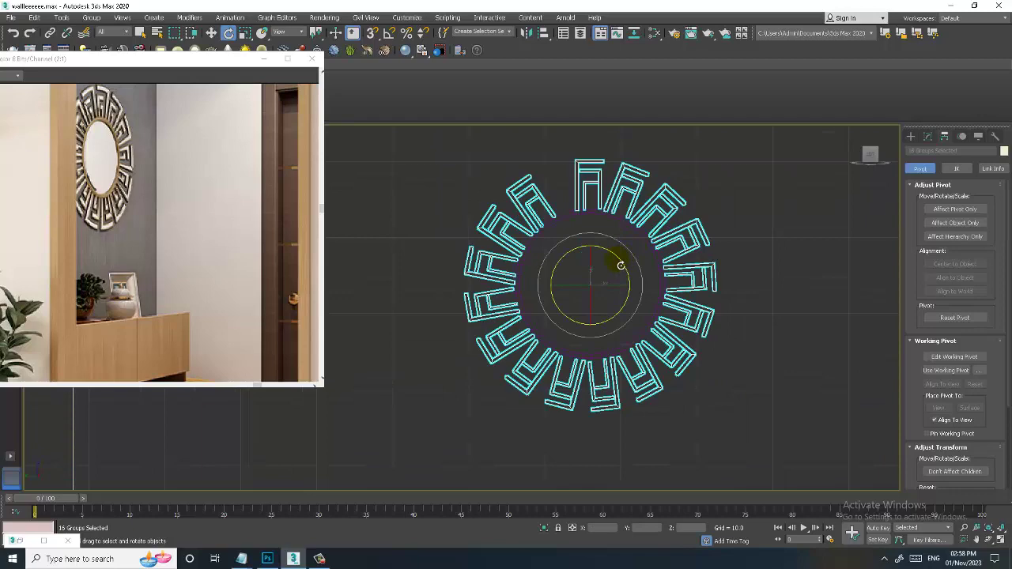
left_click_drag(621, 265, 422, 228)
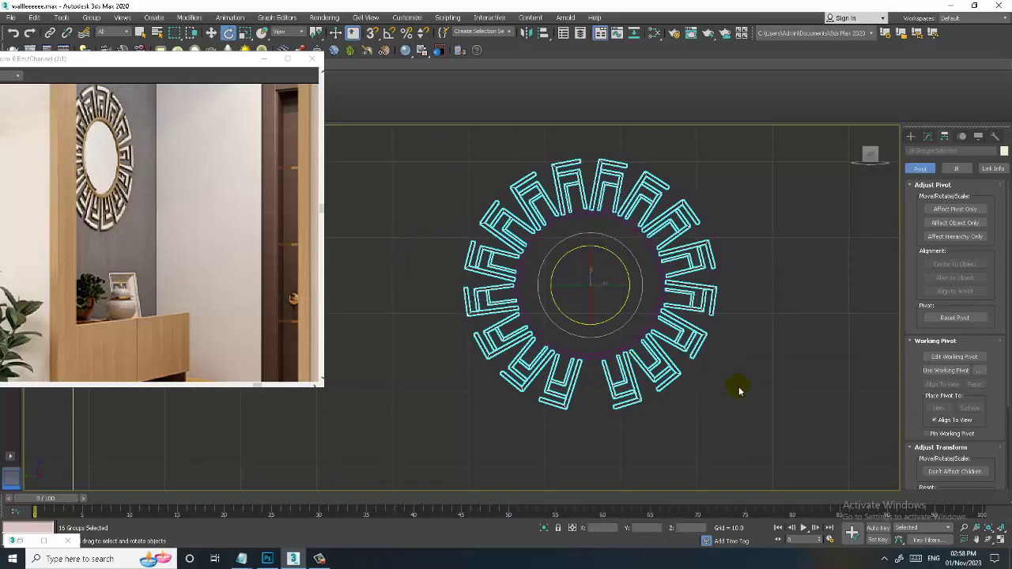
Rotate the bottom ring pieces so they stand more upright
left_click(573, 405)
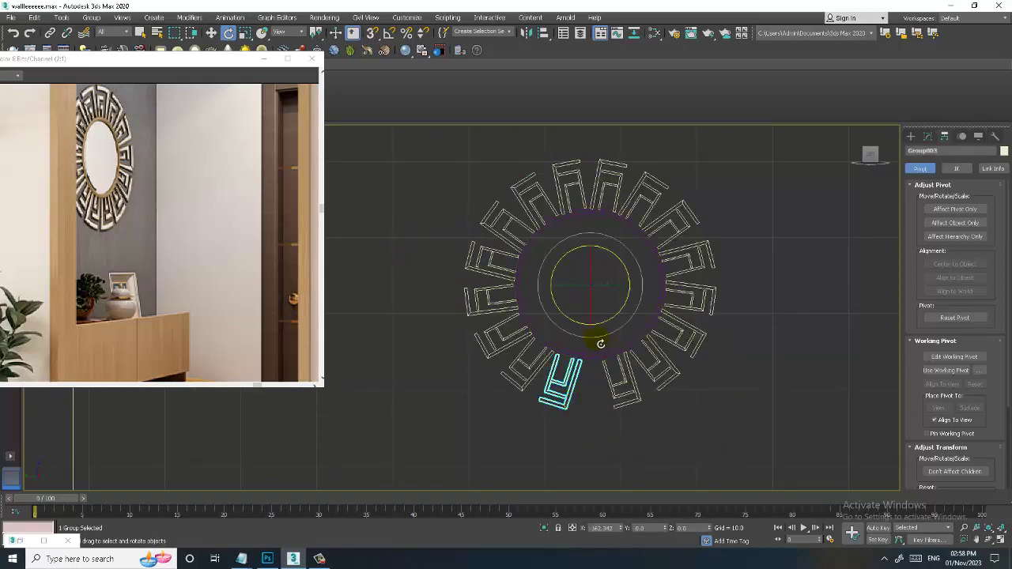
left_click_drag(605, 346, 622, 404)
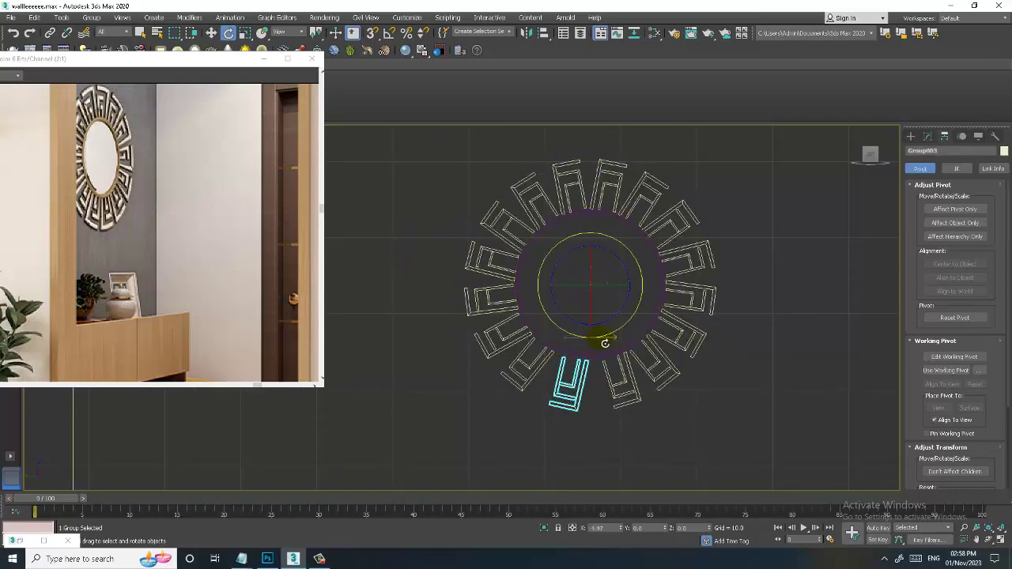
left_click(627, 402)
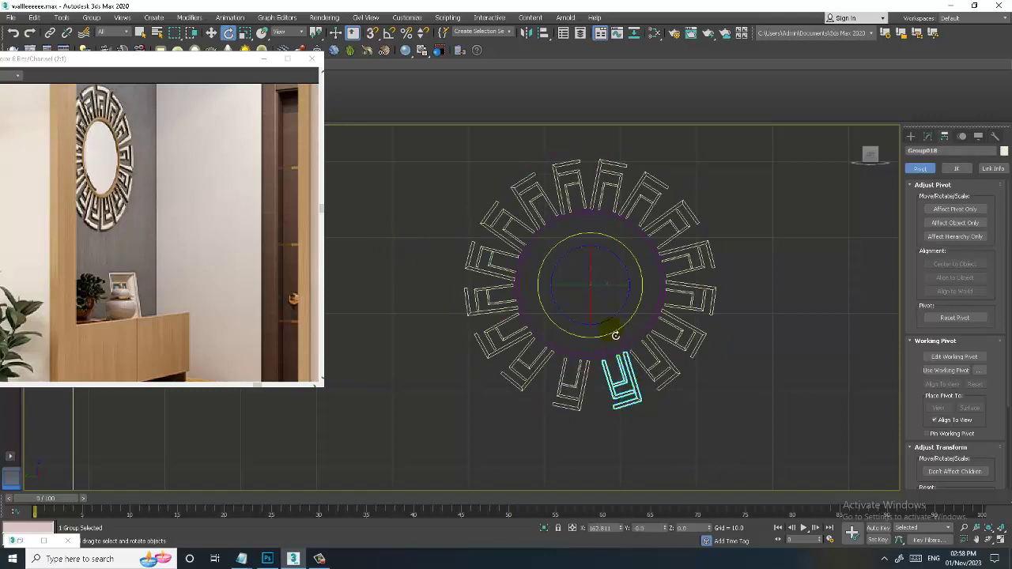
left_click_drag(616, 337, 611, 336)
Maximize the Perspective view, select the mirror and its ring pieces, and scale them up
key("alt+w")
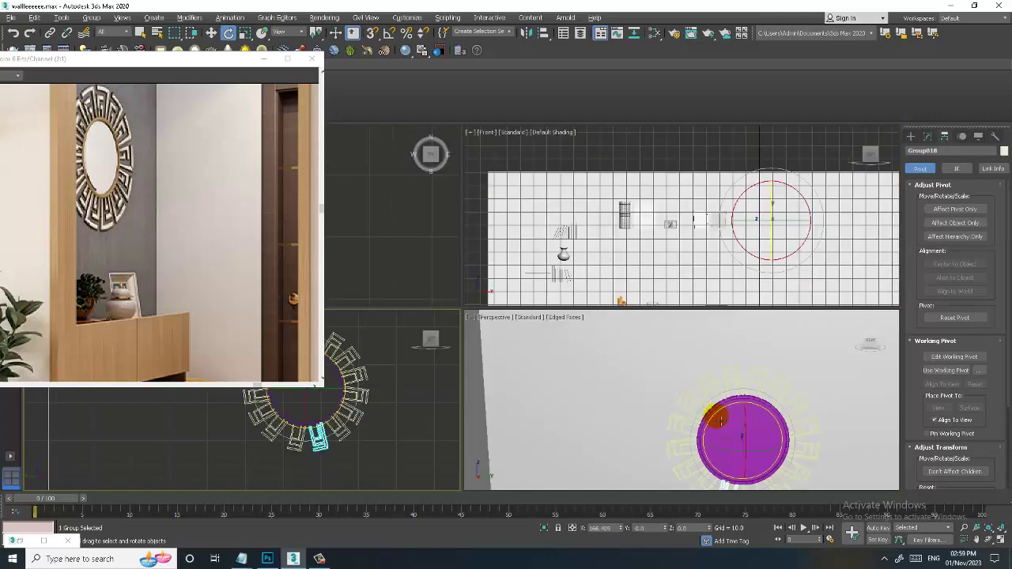
key("alt+w")
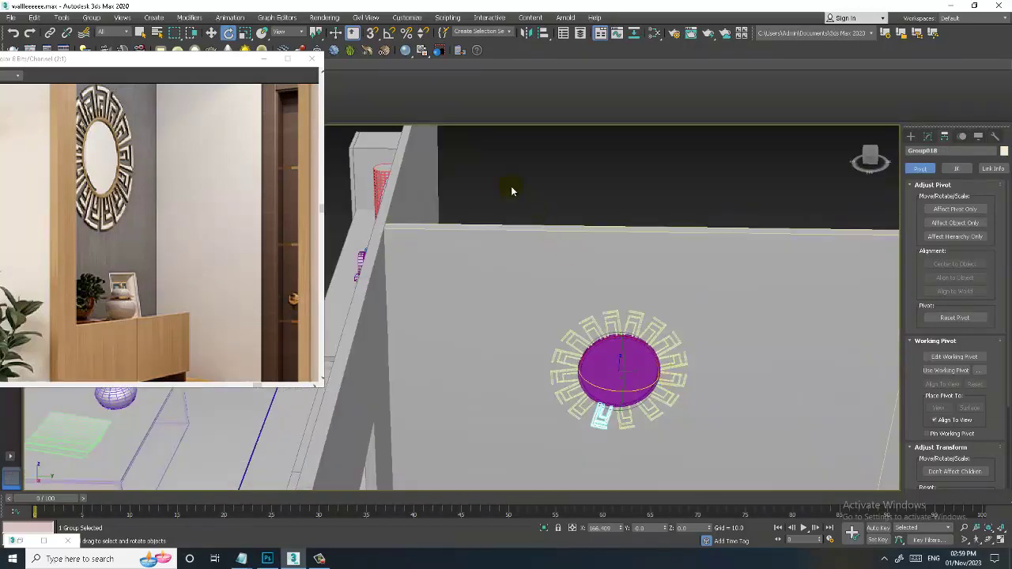
left_click_drag(515, 190, 722, 452)
left_click_drag(723, 181, 795, 287)
mouse_move(795, 287)
middle_mouse_down("alt")
mouse_move(622, 298)
mouse_move(668, 260)
mouse_move(737, 348)
middle_mouse_up("alt")
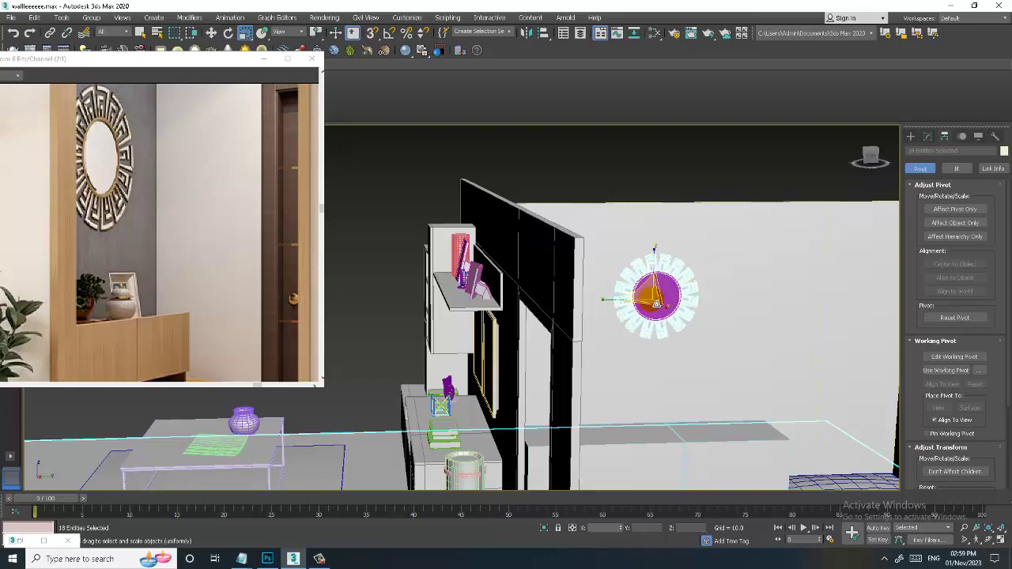
left_click(388, 489, "alt")
left_click_drag(658, 295, 632, 264)
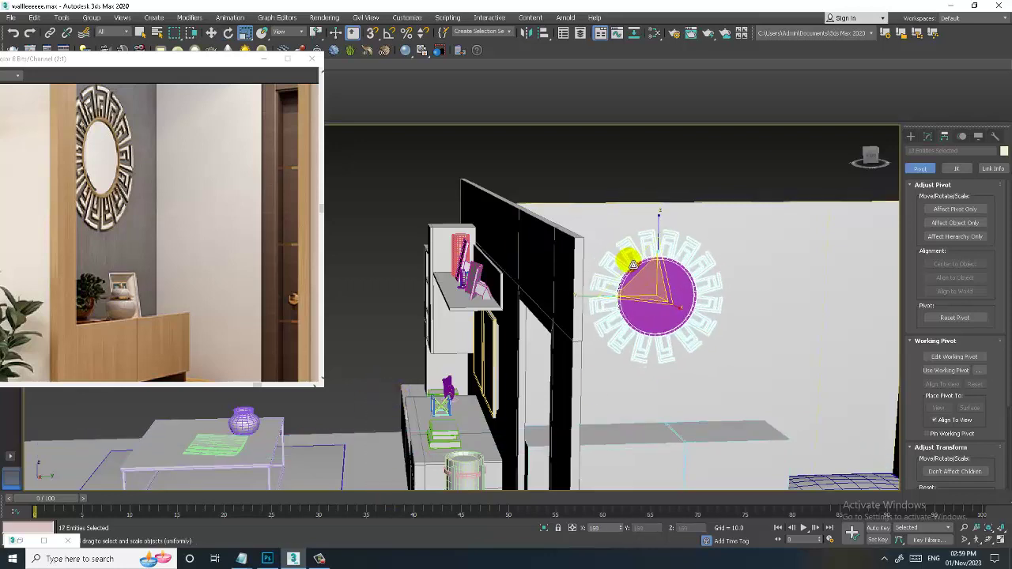
Raise the framed mirror into place on the wall above the seat chest
key("w")
middle_click_drag(632, 264, 698, 248, "alt")
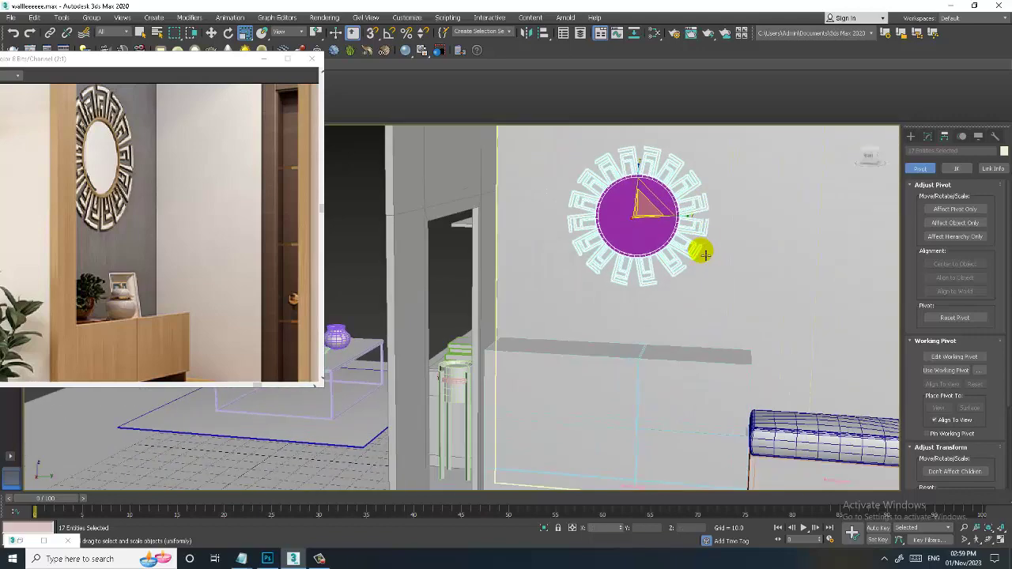
scroll(698, 248, "down", 3)
scroll(671, 207, "up", 3)
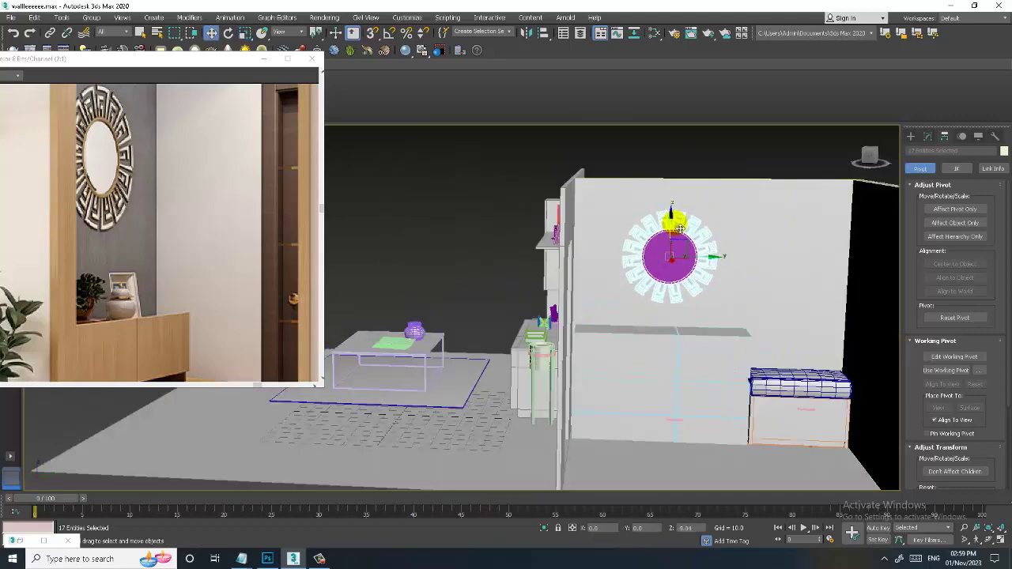
middle_click_drag(673, 209, 645, 234, "alt")
scroll(616, 253, "up", 4)
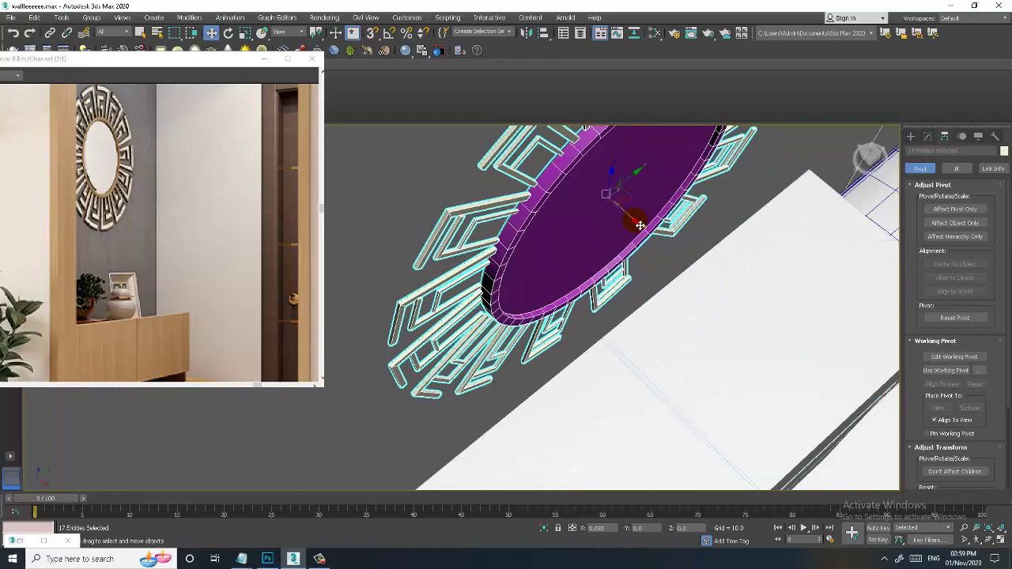
mouse_move(638, 225)
middle_mouse_down("alt")
mouse_move(689, 219)
mouse_move(677, 199)
mouse_move(677, 226)
mouse_move(647, 202)
mouse_move(649, 187)
middle_mouse_up("alt")
scroll(677, 197, "down", 2)
key("r")
key("w")
left_click_drag(648, 188, 647, 180)
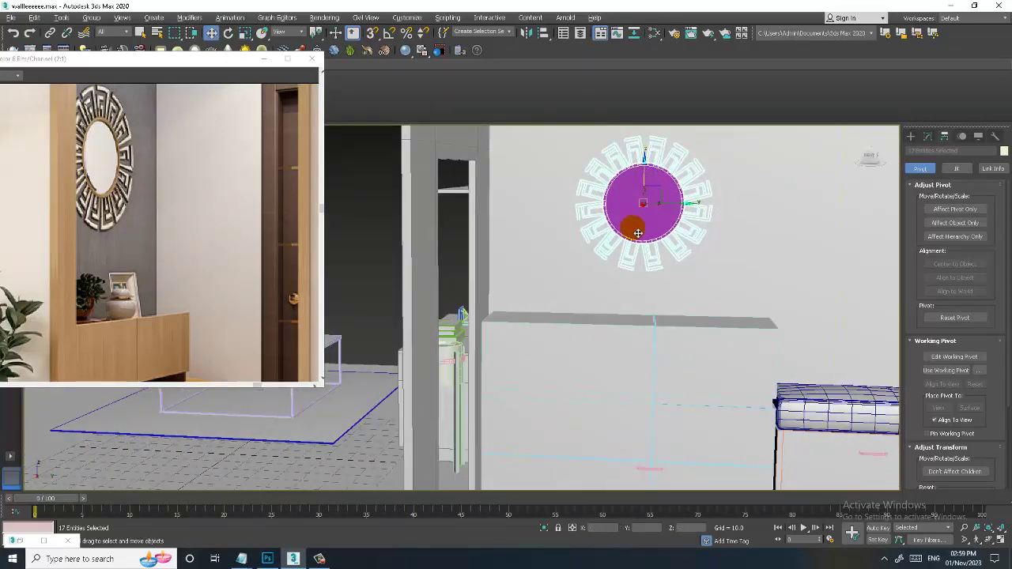
Orbit and zoom around the room to check the mirror's placement against the shelves and wall
middle_click_drag(637, 234, 644, 243, "alt")
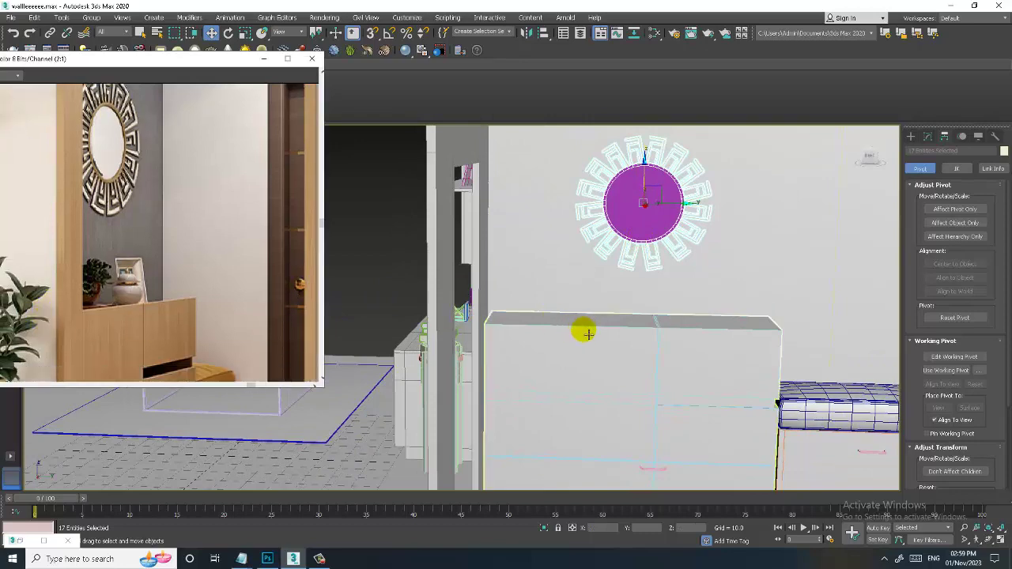
middle_click_drag(582, 329, 560, 316, "alt")
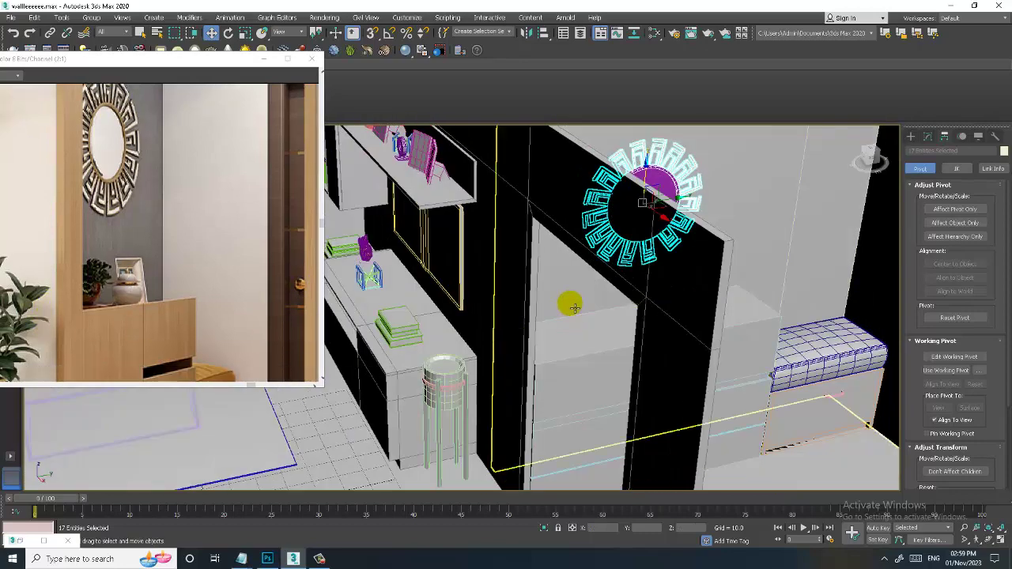
scroll(567, 308, "down", 10)
scroll(610, 316, "up", 5)
mouse_move(722, 363)
middle_mouse_down("alt")
mouse_move(704, 346)
mouse_move(632, 323)
mouse_move(580, 327)
mouse_move(610, 324)
middle_mouse_up("alt")
scroll(626, 332, "up", 3)
scroll(591, 329, "up", 3)
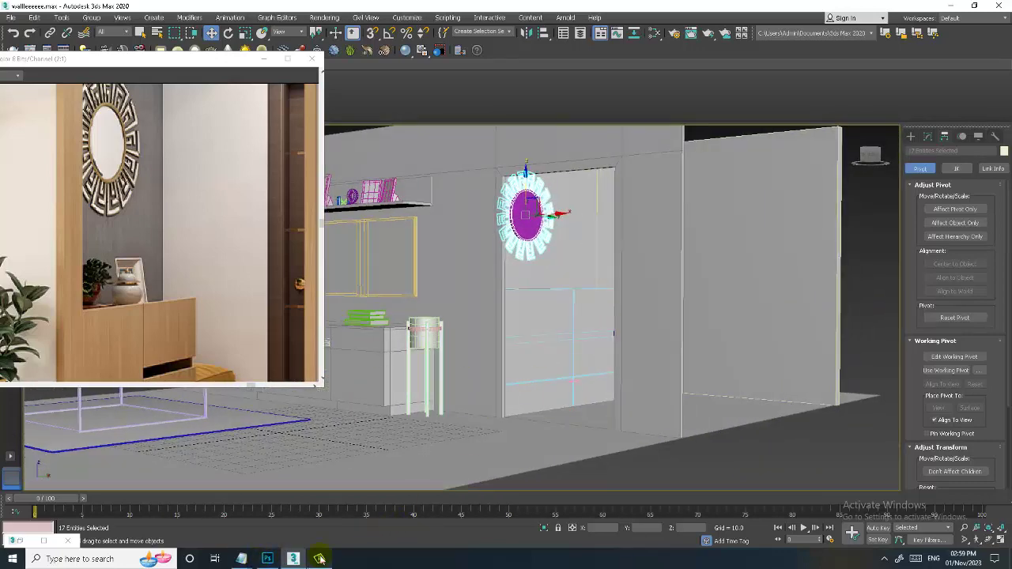
mouse_move(242, 559)
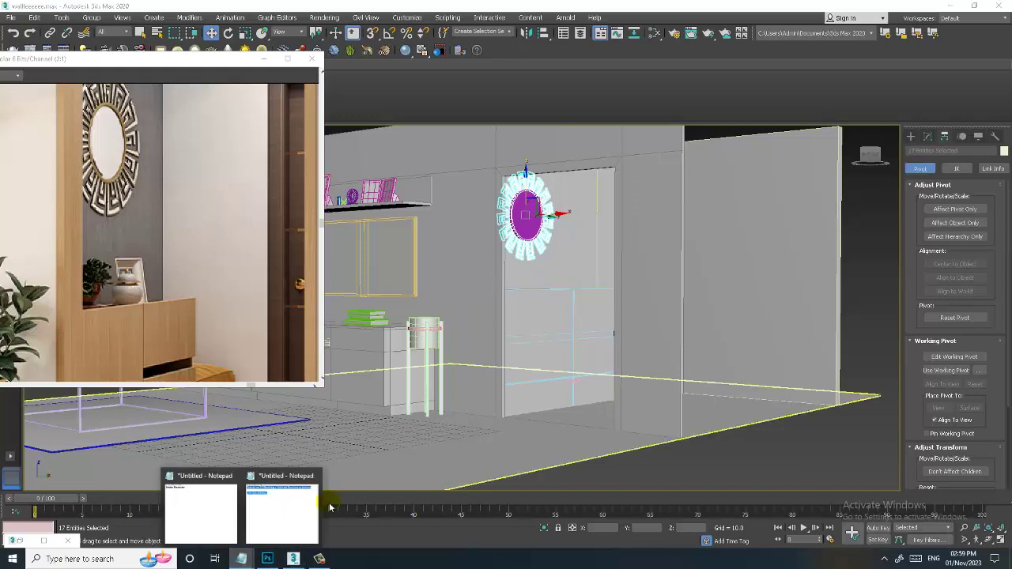
left_click(292, 516)
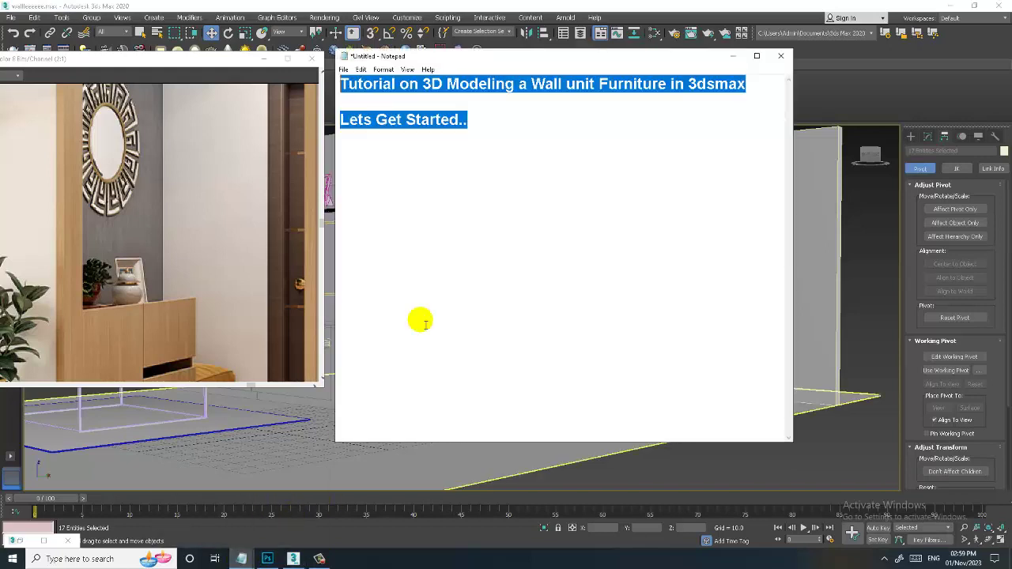
left_click(479, 129)
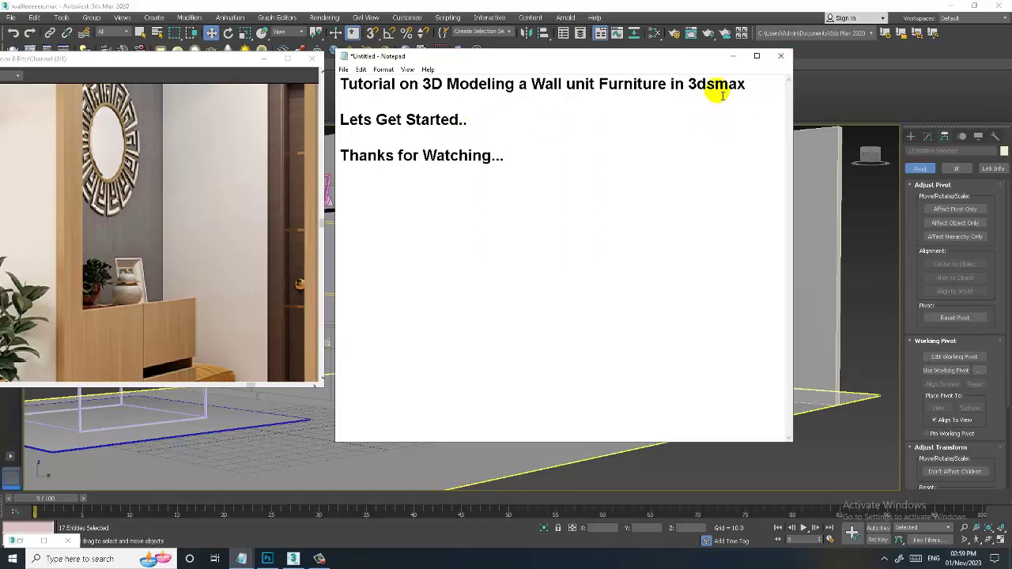
left_click(732, 56)
left_click(876, 277)
scroll(637, 287, "up", 2)
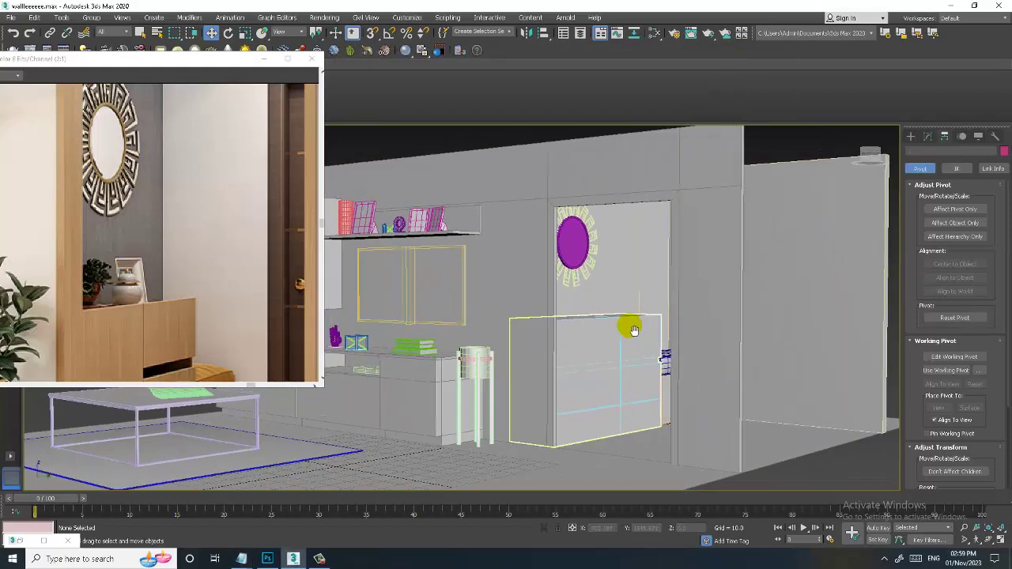